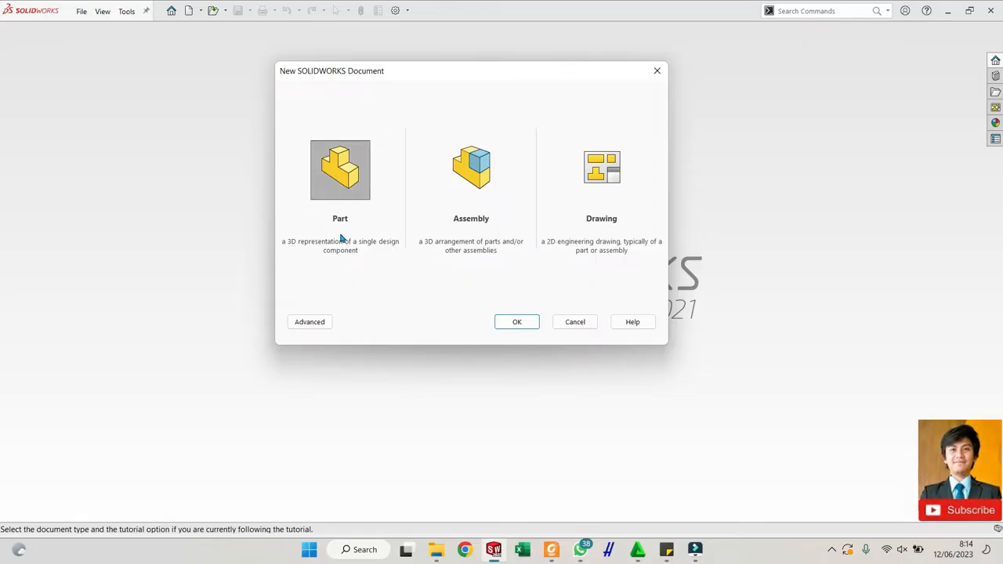
- Create a new part document and show the Front, Top and Right planes in the graphics area
left_click(506, 326)
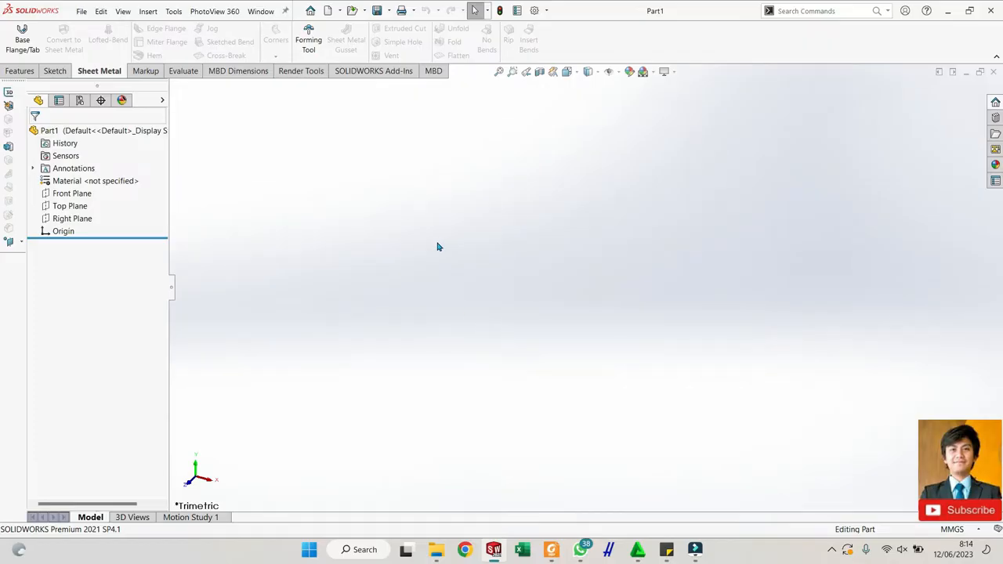
left_click(62, 194)
left_click(71, 219, "shift")
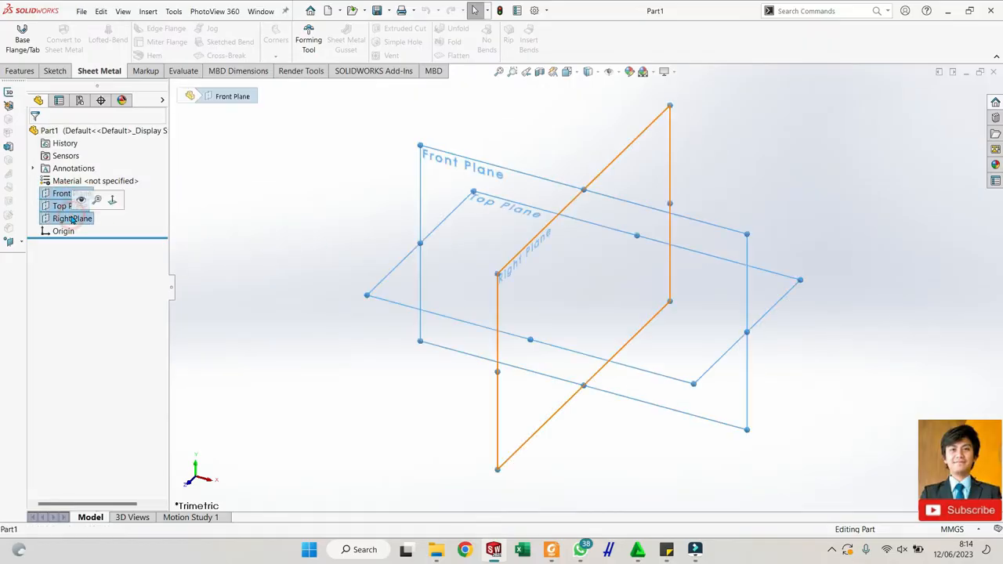
left_click(112, 200)
left_click(287, 254)
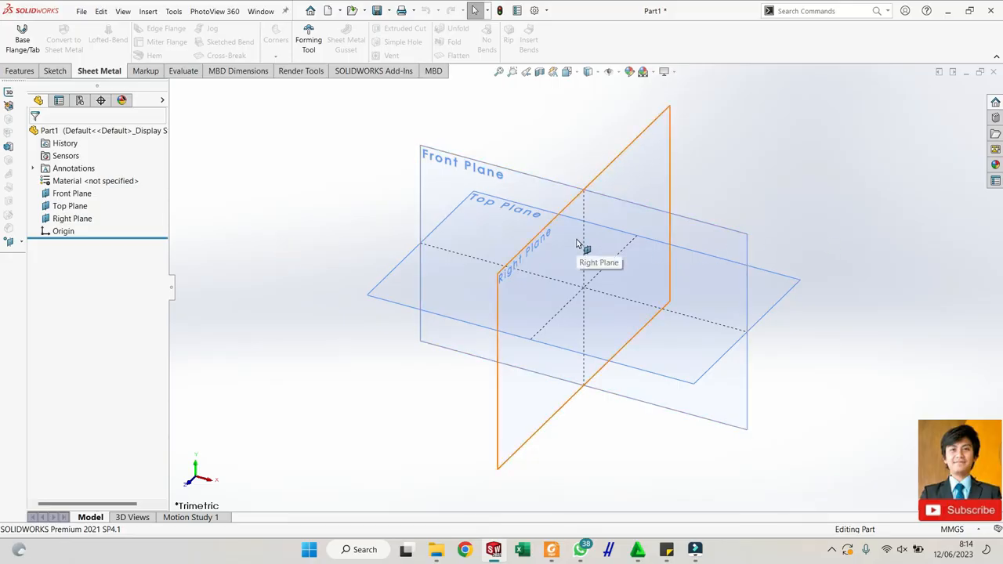
left_click(79, 194)
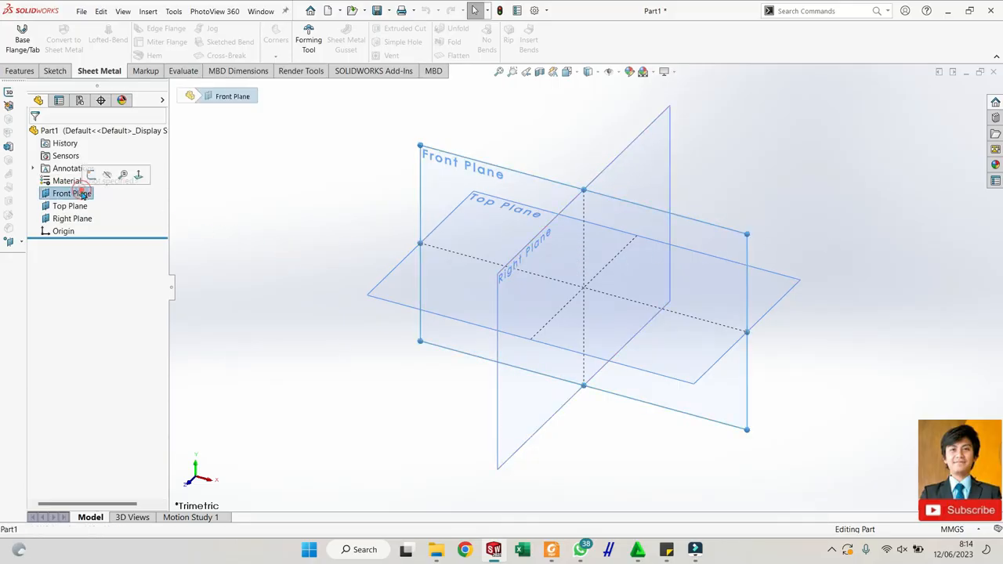
left_click(82, 220, "shift")
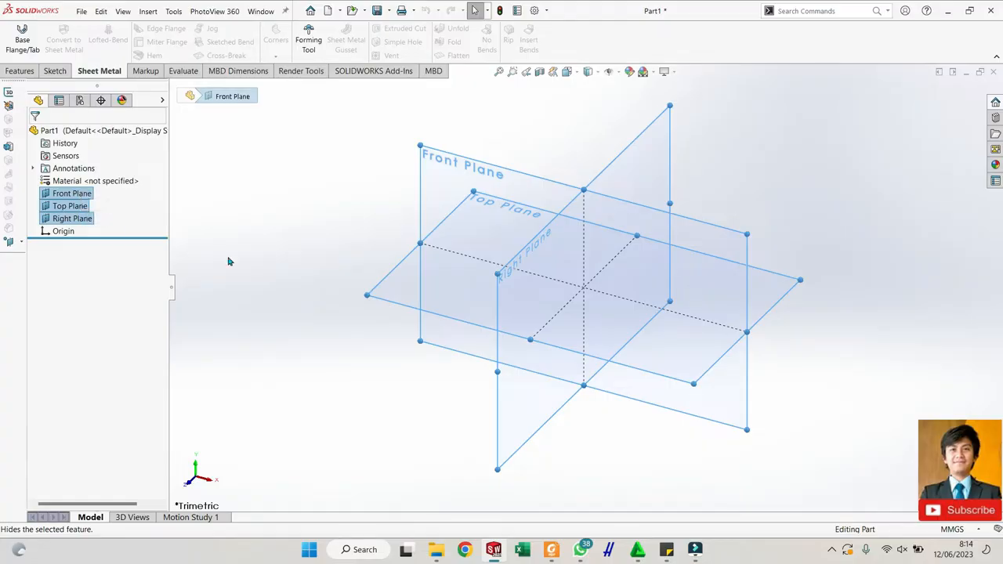
left_click(259, 245)
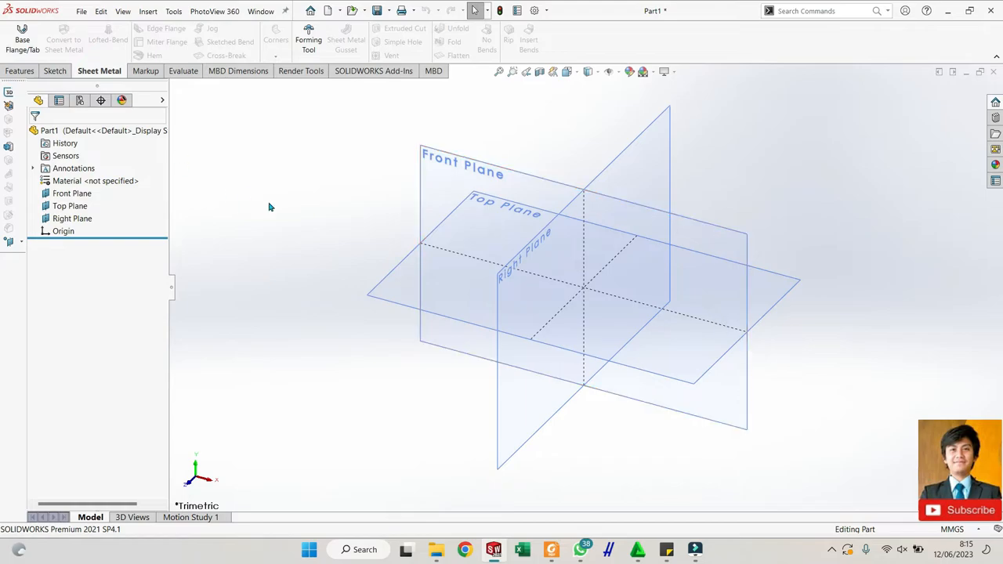
- Start an Extruded Boss/Base on the Front Plane and sketch a corner rectangle about 62 mm high enclosing the origin
left_click(20, 70)
left_click(21, 40)
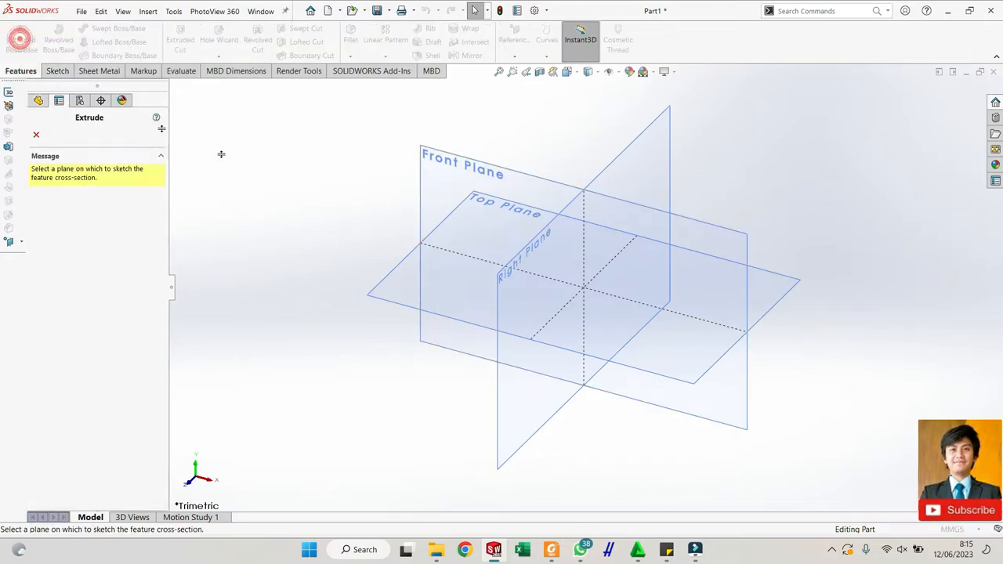
left_click(467, 185)
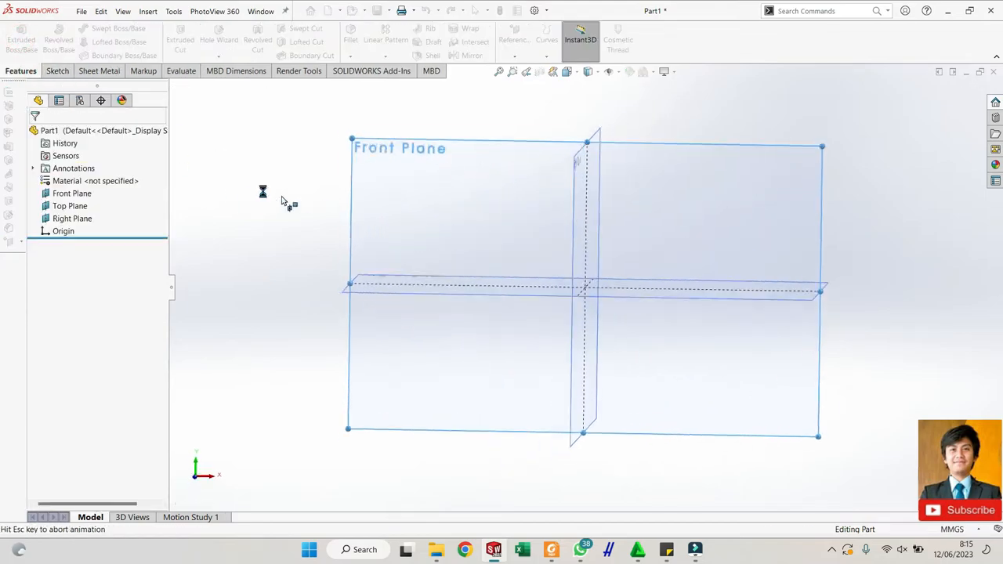
left_click(97, 41)
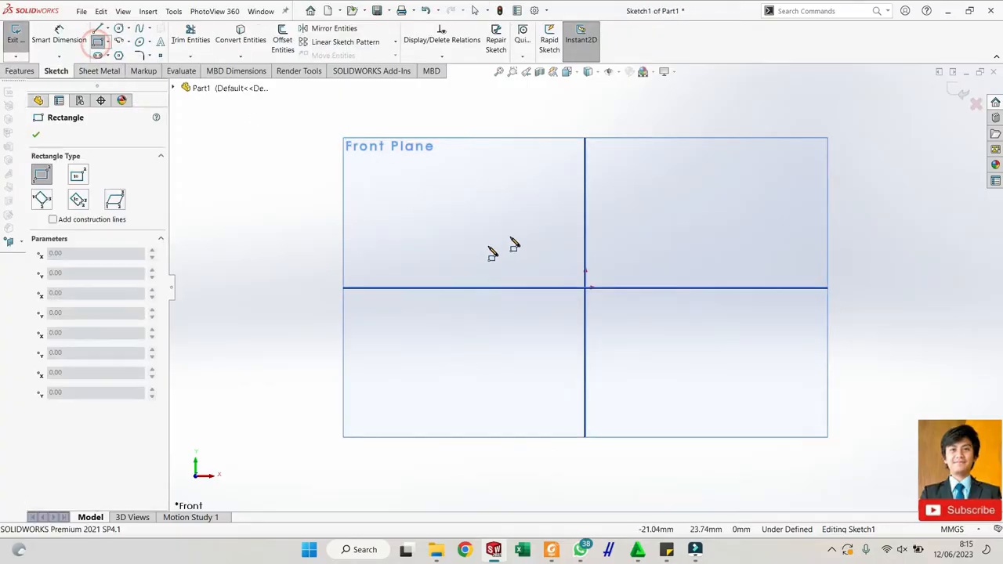
left_click(439, 221)
left_click(695, 387)
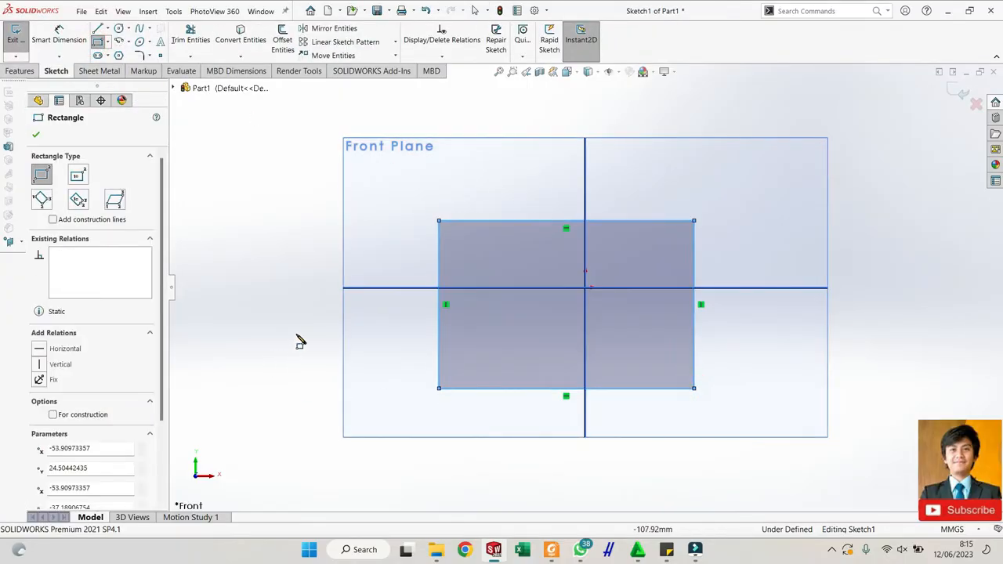
key("Escape")
scroll(533, 345, "down", 2)
mouse_move(533, 345)
middle_mouse_down()
mouse_move(442, 448)
mouse_move(462, 455)
mouse_move(462, 439)
mouse_move(486, 422)
middle_mouse_up()
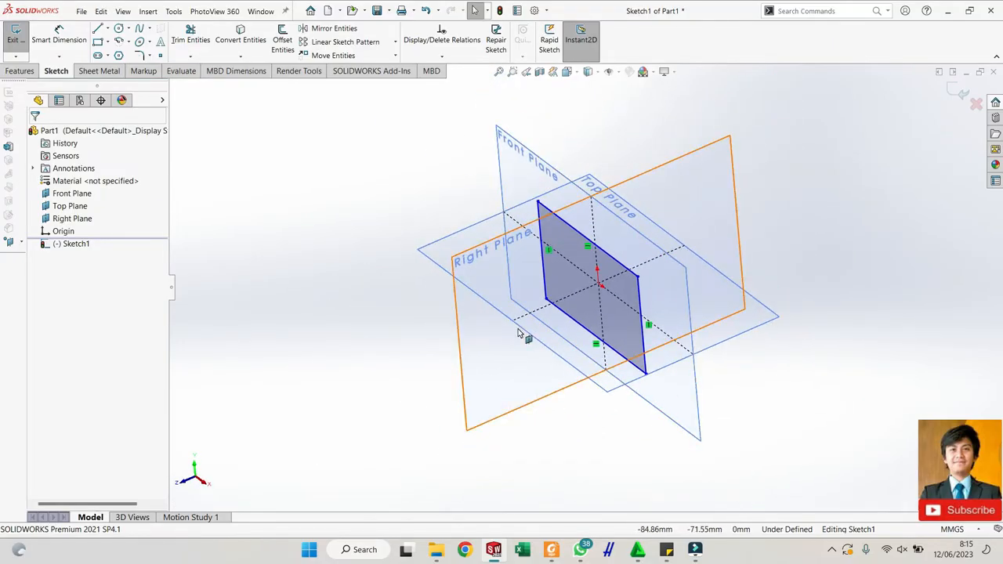
- Extrude the rectangle as a solid boss with a blind depth of 50 mm
left_click(19, 71)
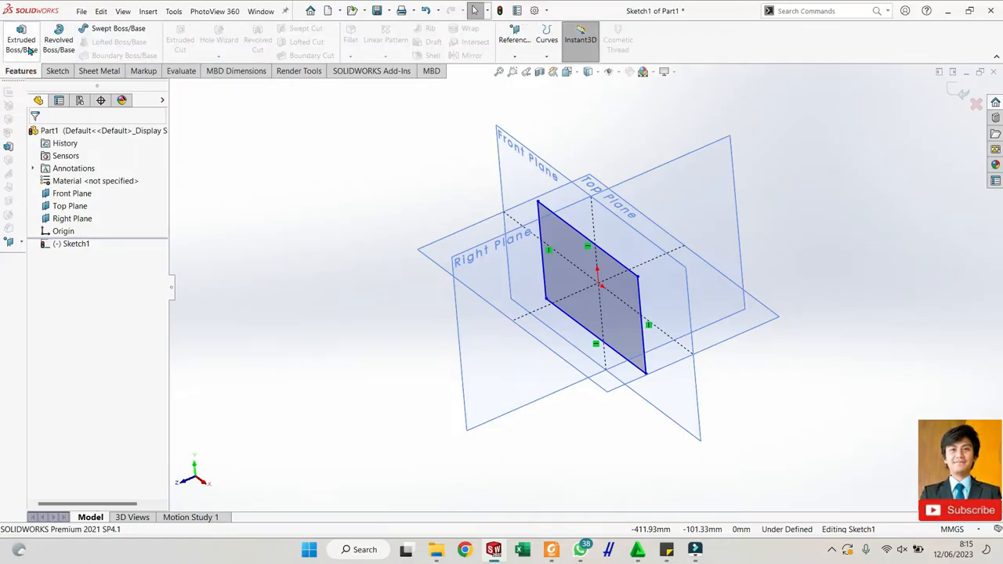
left_click(21, 43)
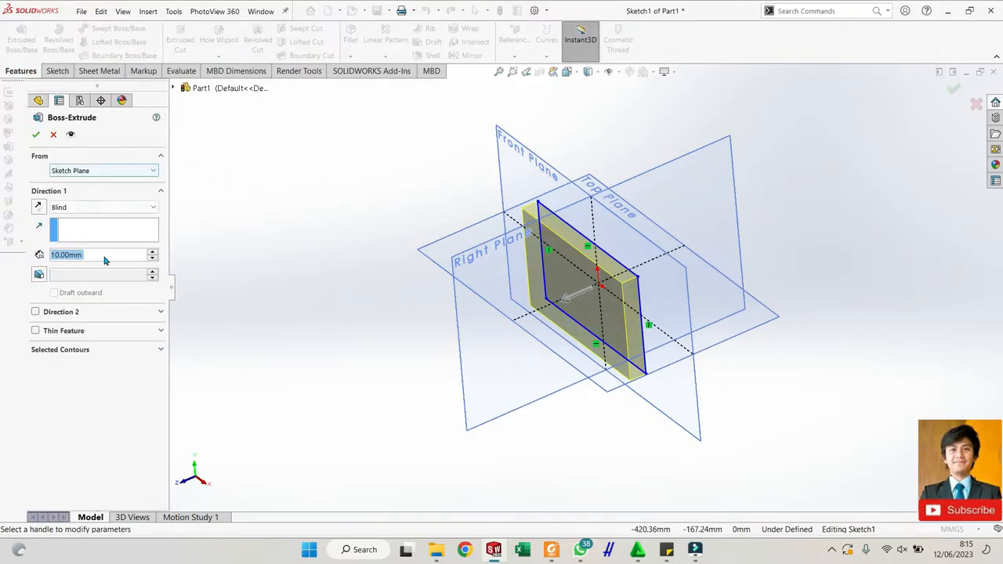
type("50")
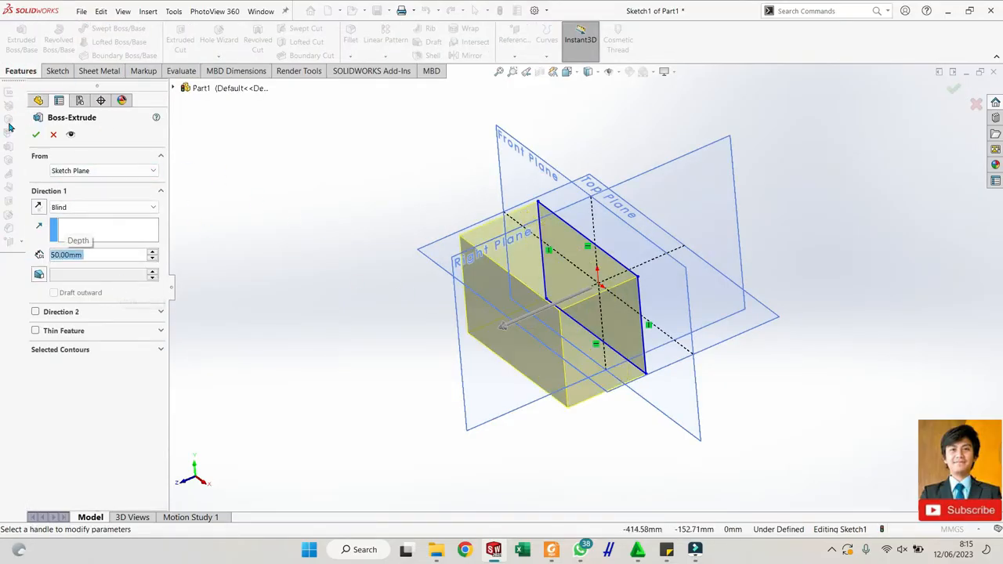
left_click(36, 136)
middle_click_drag(542, 319, 587, 383)
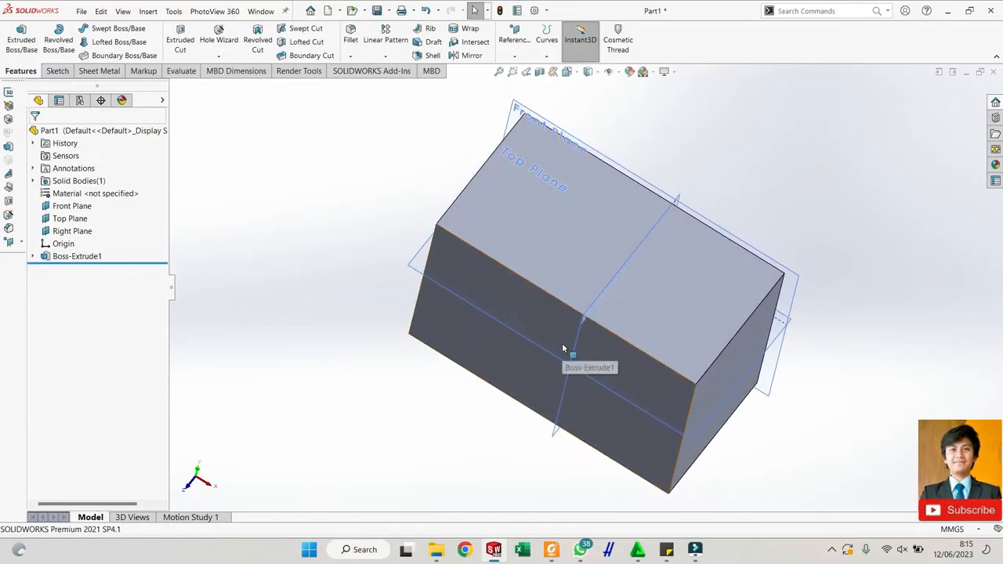
middle_click_drag(664, 405, 629, 319)
left_click(537, 125)
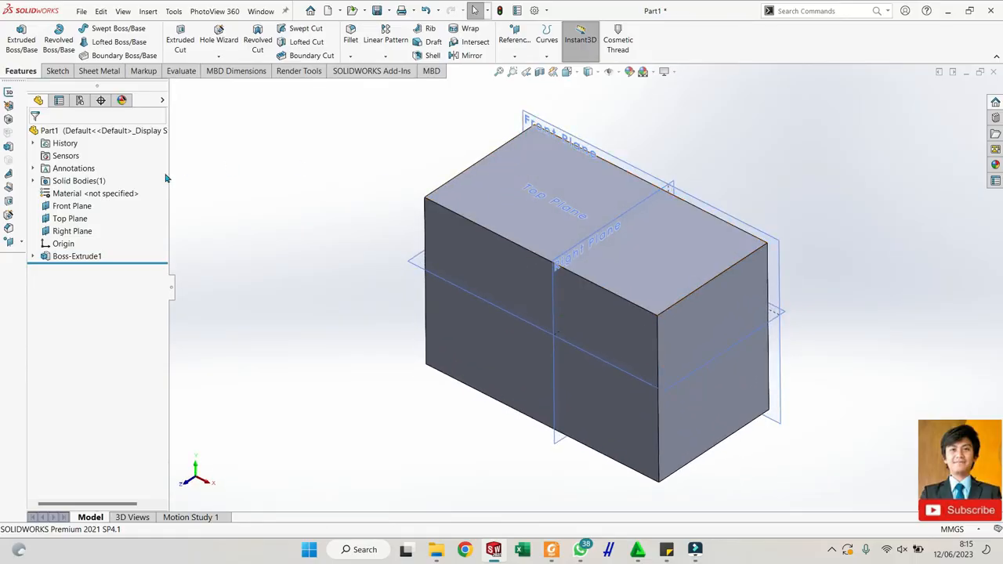
- Delete the extruded box feature from the part while keeping its sketch
left_click(64, 257)
right_click(69, 257)
left_click(102, 316)
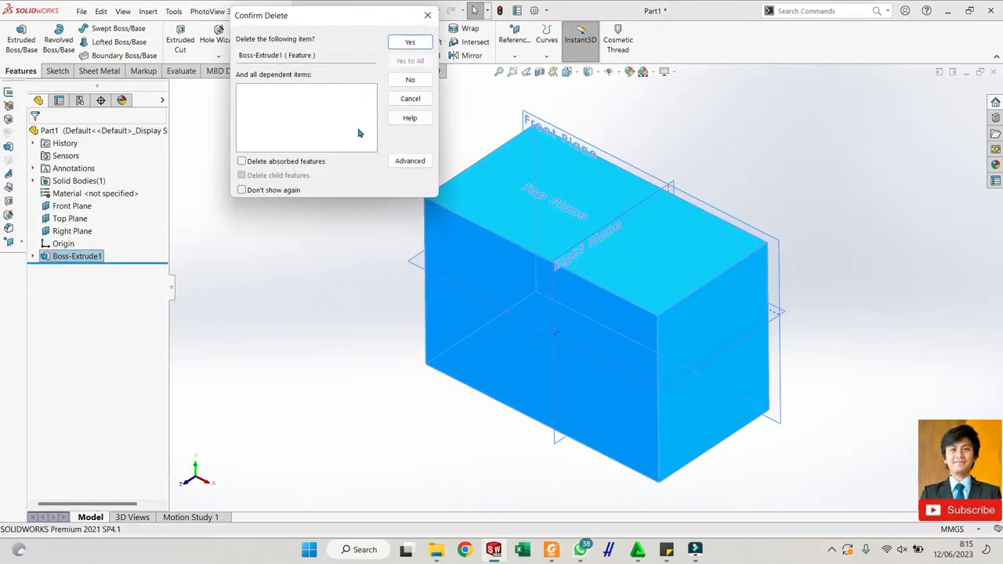
left_click(412, 41)
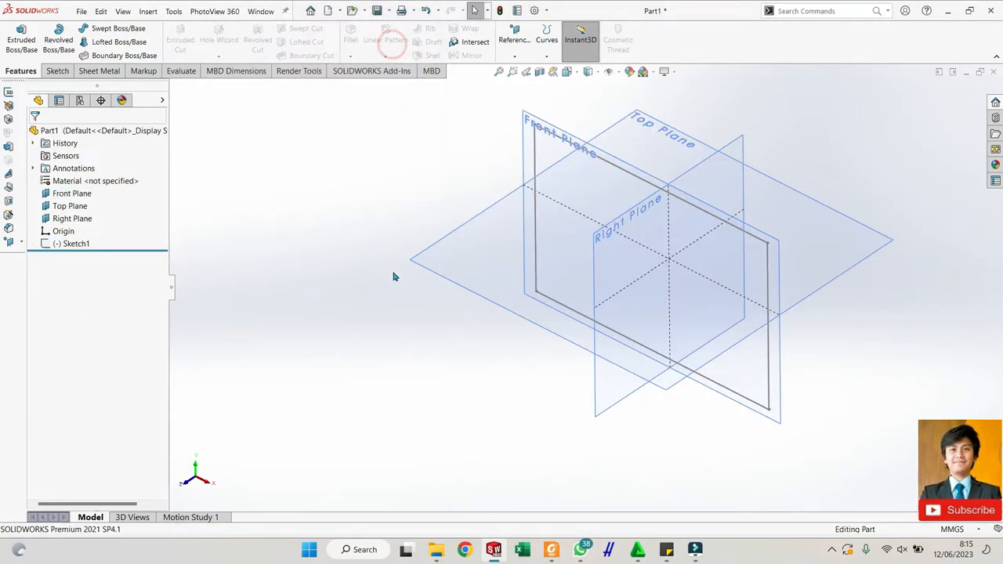
- Delete the leftover rectangle sketch on the Front Plane
left_click(538, 166)
left_click(69, 244)
right_click(69, 244)
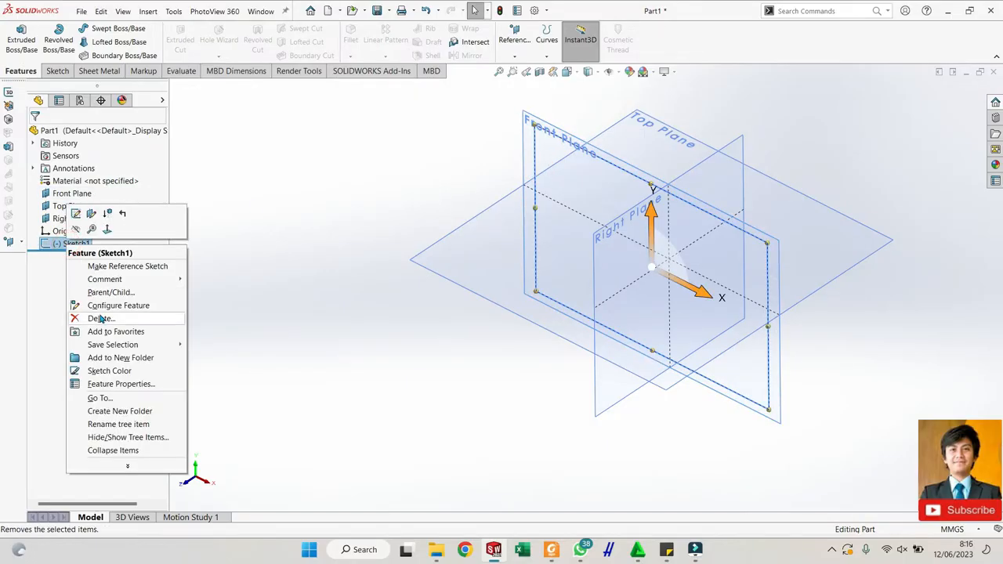
left_click(98, 316)
left_click(406, 43)
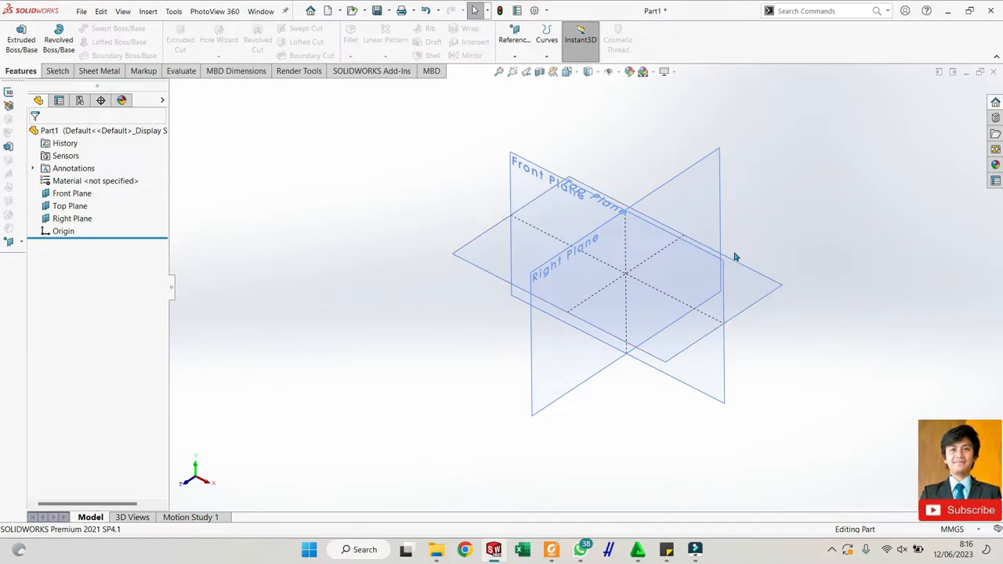
- Select the part's origin and turn on the visibility of origins in the graphics area
scroll(797, 237, "up", 1)
scroll(821, 244, "down", 1)
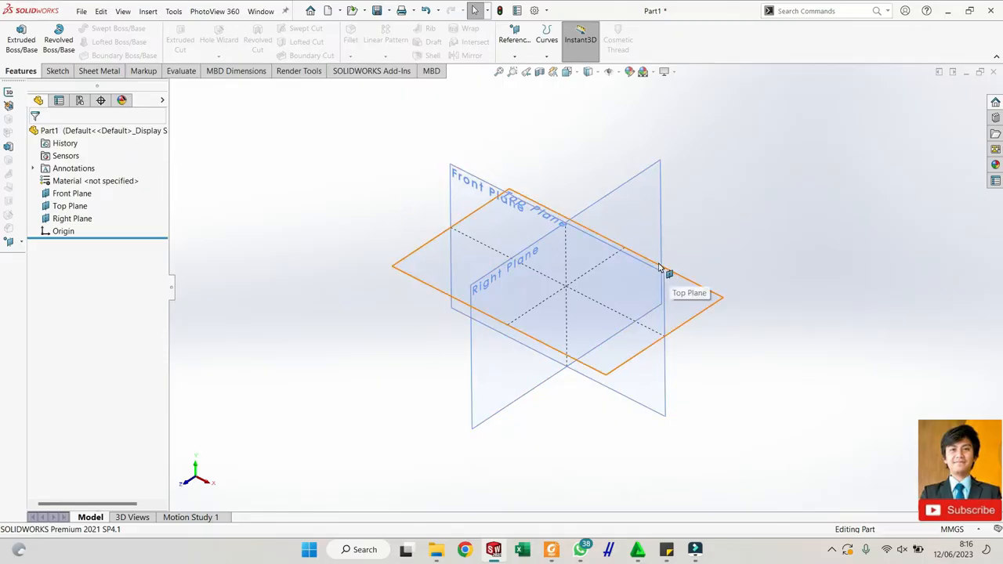
left_click(58, 232)
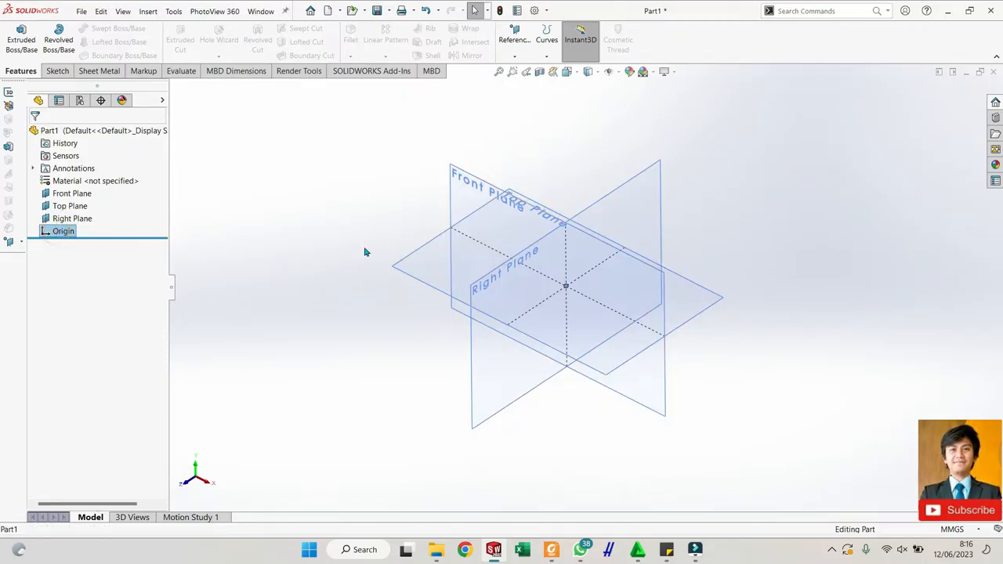
left_click(610, 72)
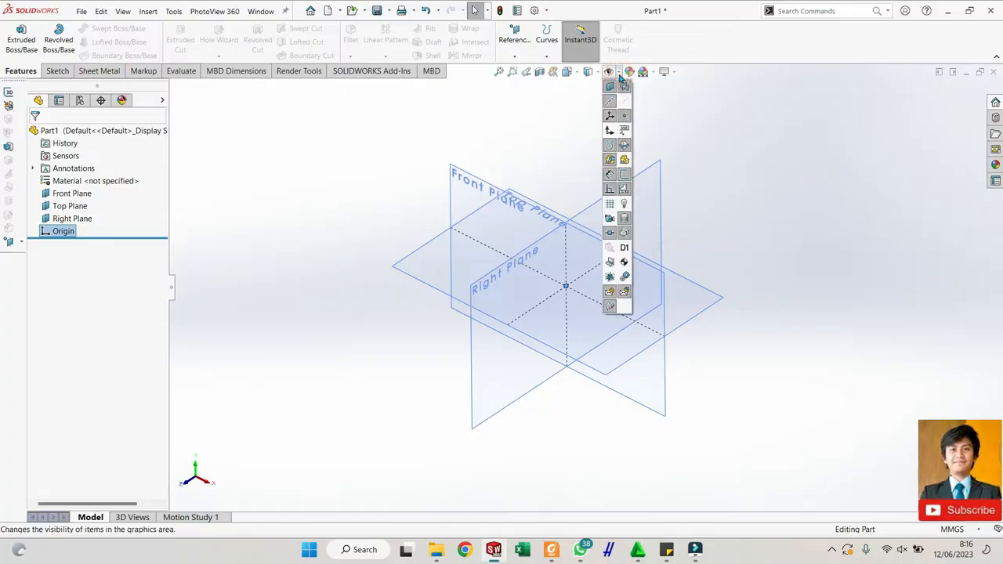
left_click(608, 131)
left_click(370, 250)
scroll(691, 346, "down", 2)
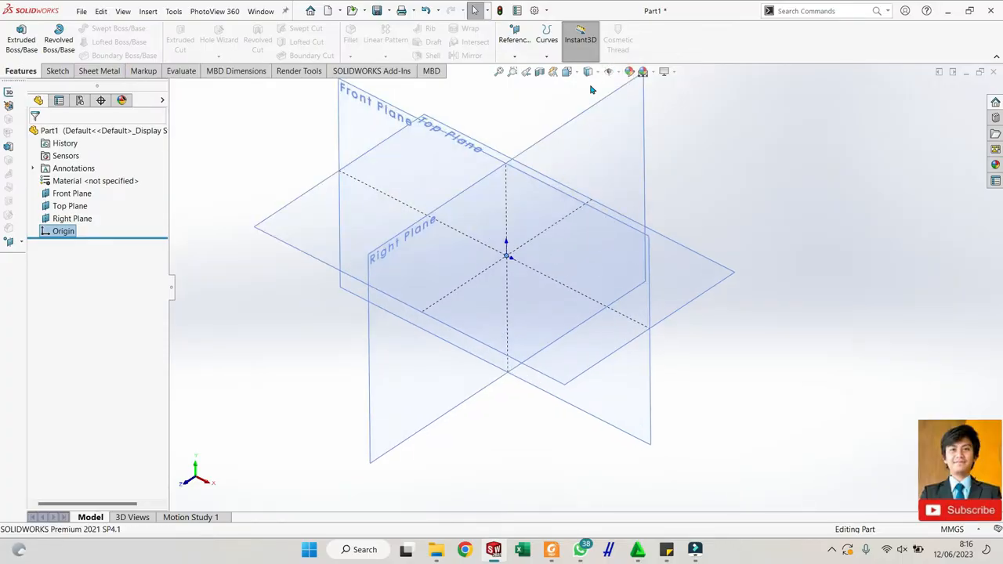
left_click(614, 72)
left_click(609, 75)
left_click(608, 75)
left_click(507, 257)
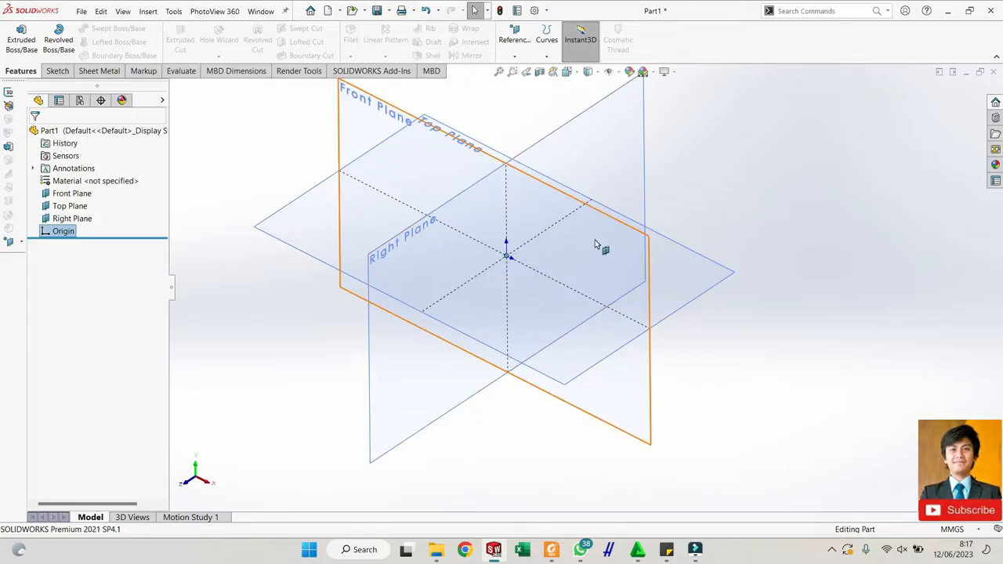
scroll(665, 228, "up", 2)
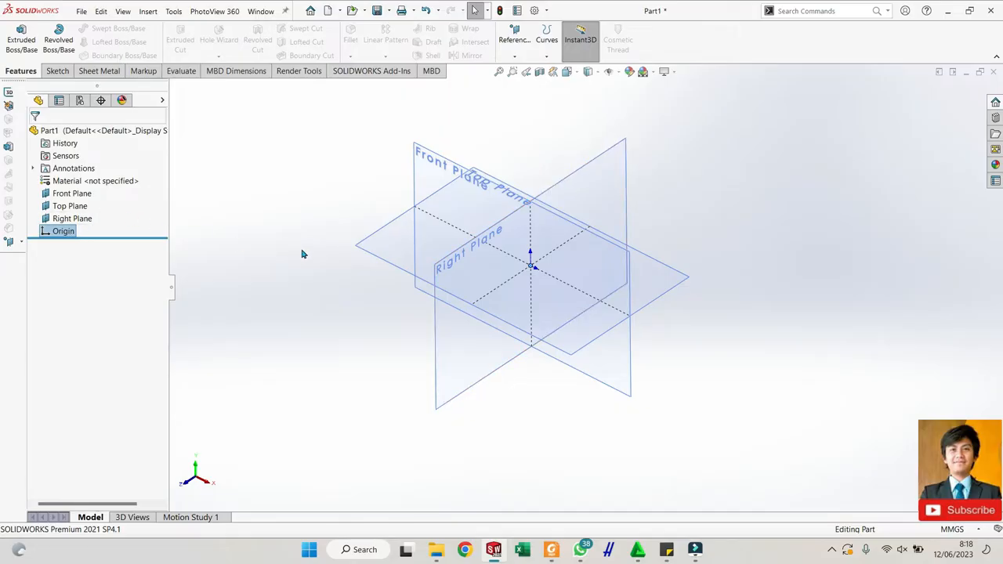
left_click(305, 202)
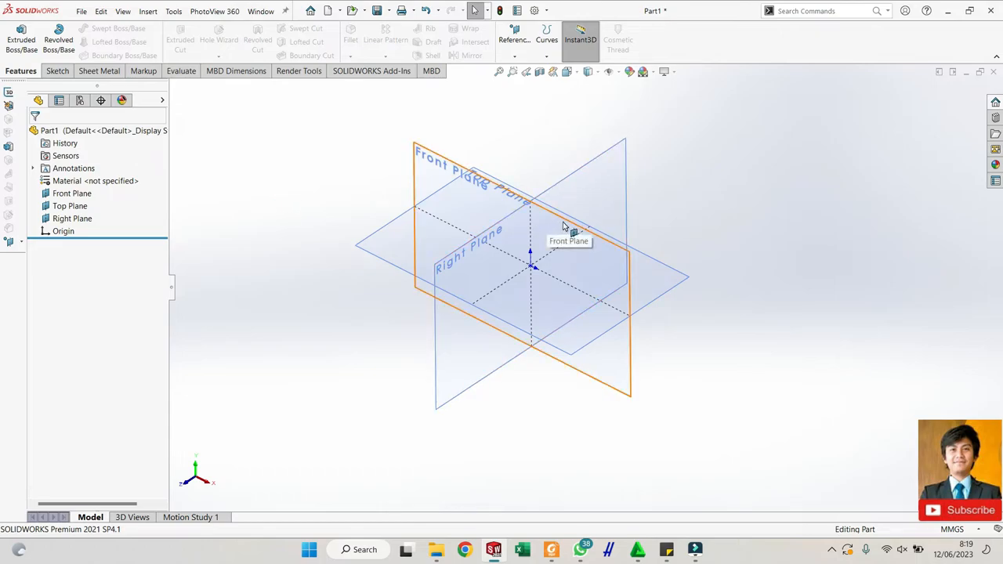
- Examine the three reference planes and the origin at different zoom levels
key("z")
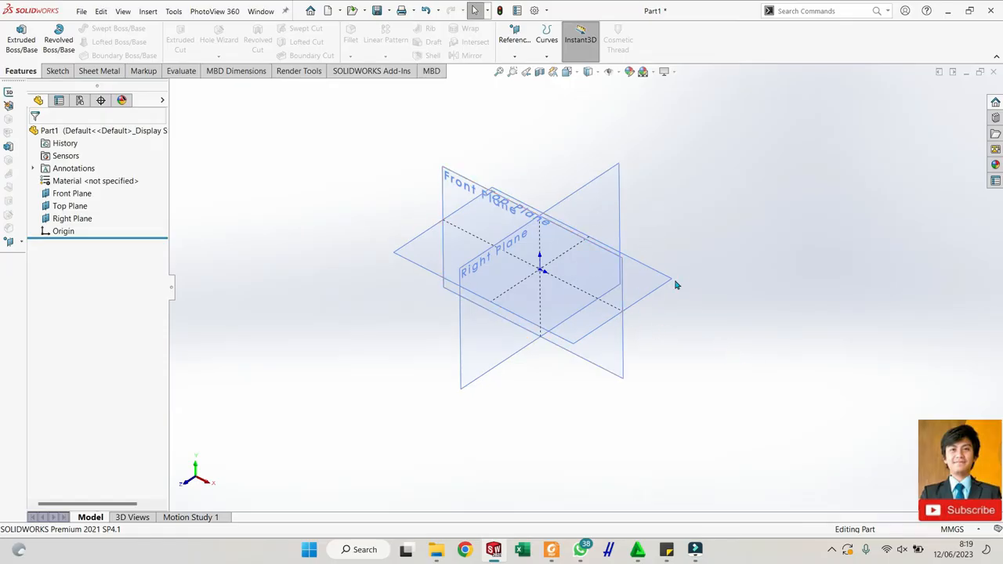
scroll(599, 283, "up", 5)
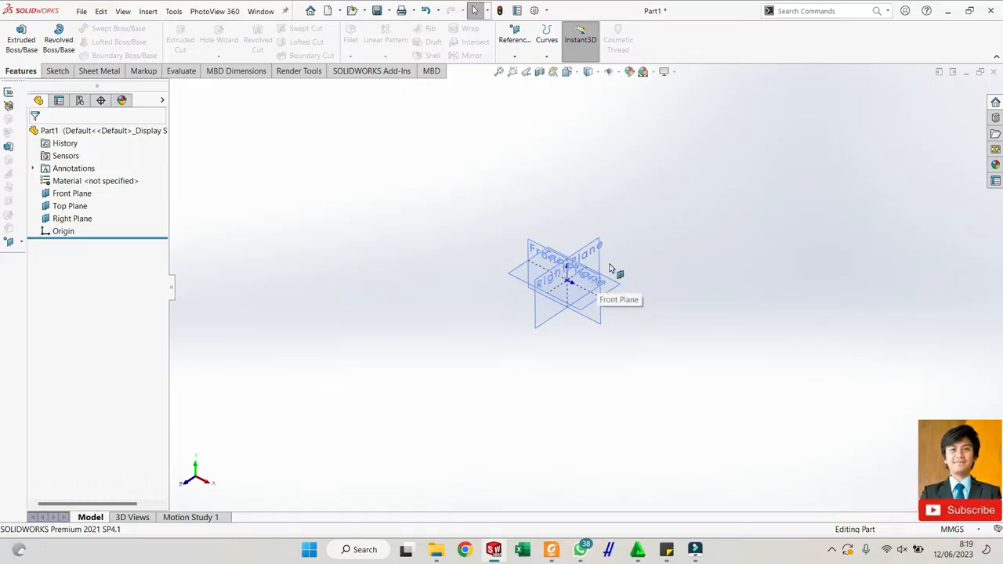
scroll(610, 269, "down", 5)
scroll(610, 268, "up", 2)
scroll(610, 268, "down", 3)
scroll(610, 269, "up", 4)
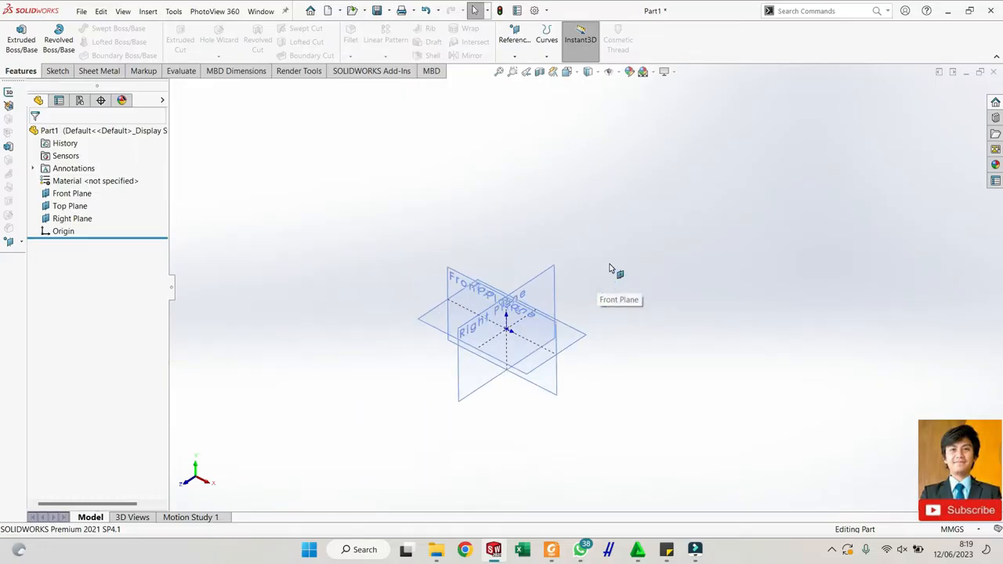
scroll(579, 275, "up", 4)
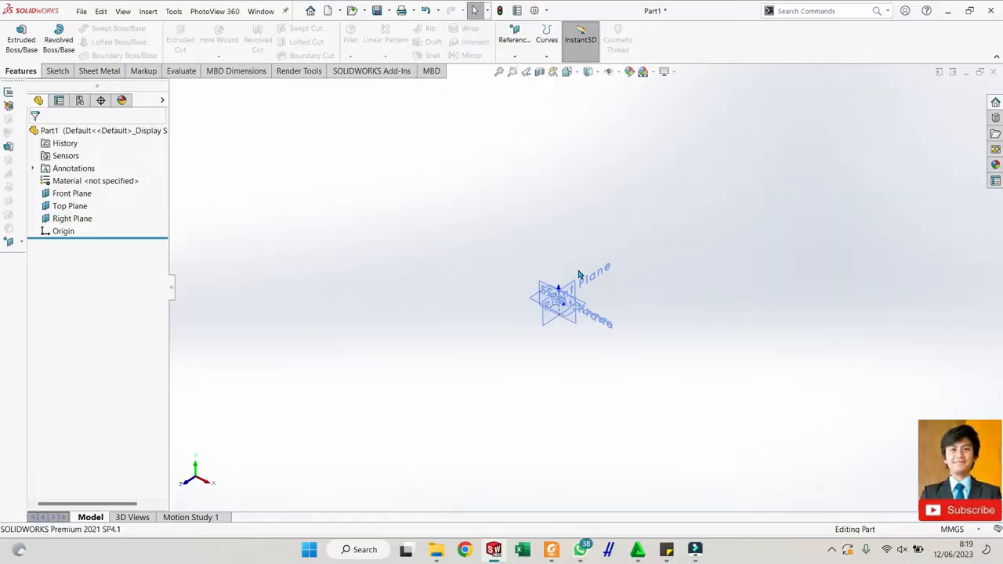
scroll(540, 385, "down", 6)
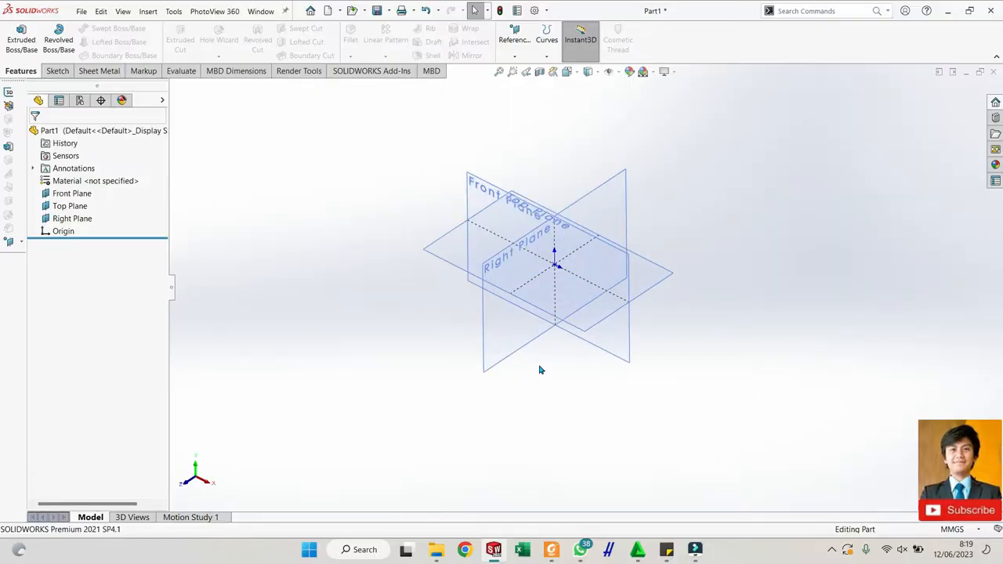
- Search the available commands for "mouse" and clear the search text
left_click(801, 11)
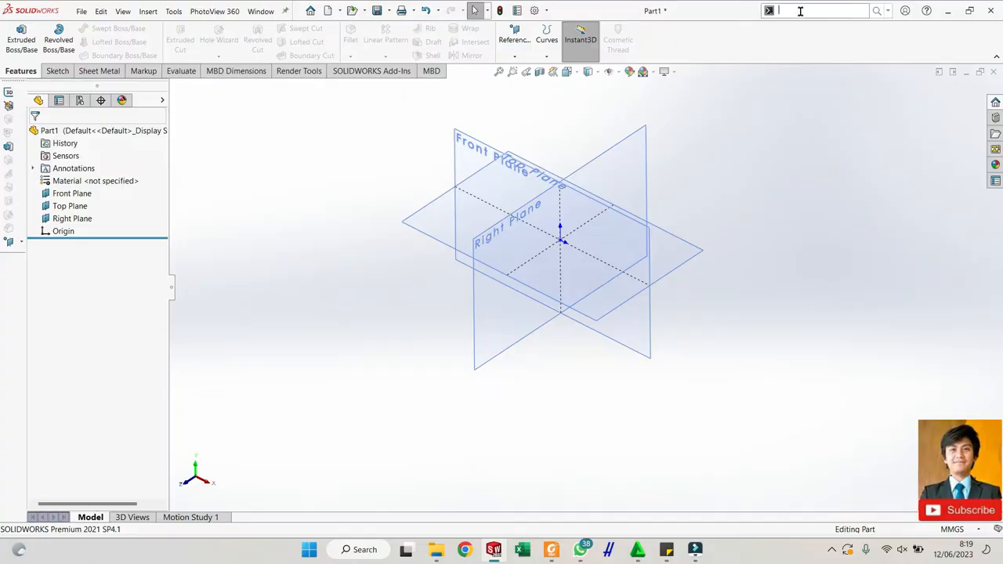
type("mouse")
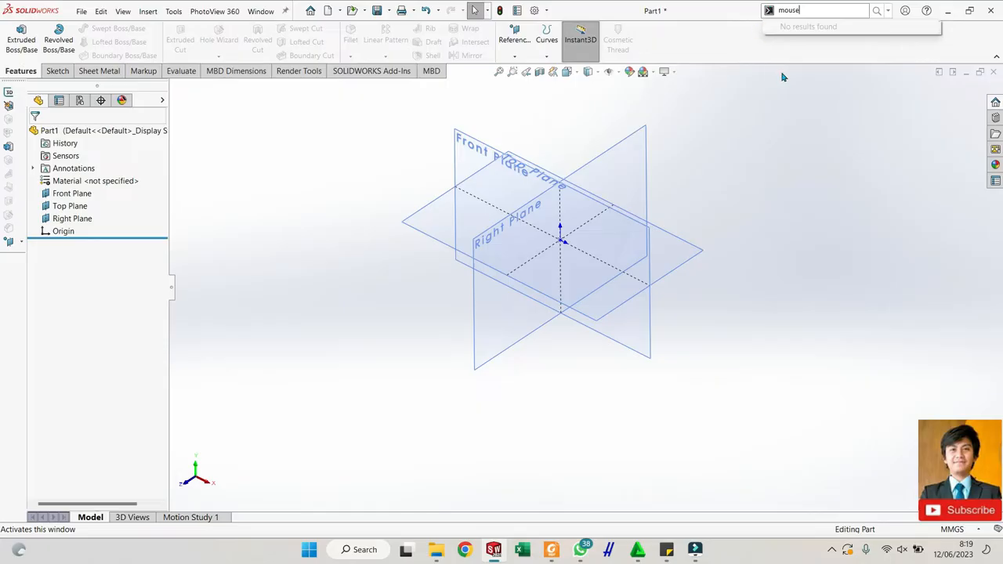
key("BackSpace")
key("BackSpace")
key("BackSpace")
key("BackSpace")
key("BackSpace")
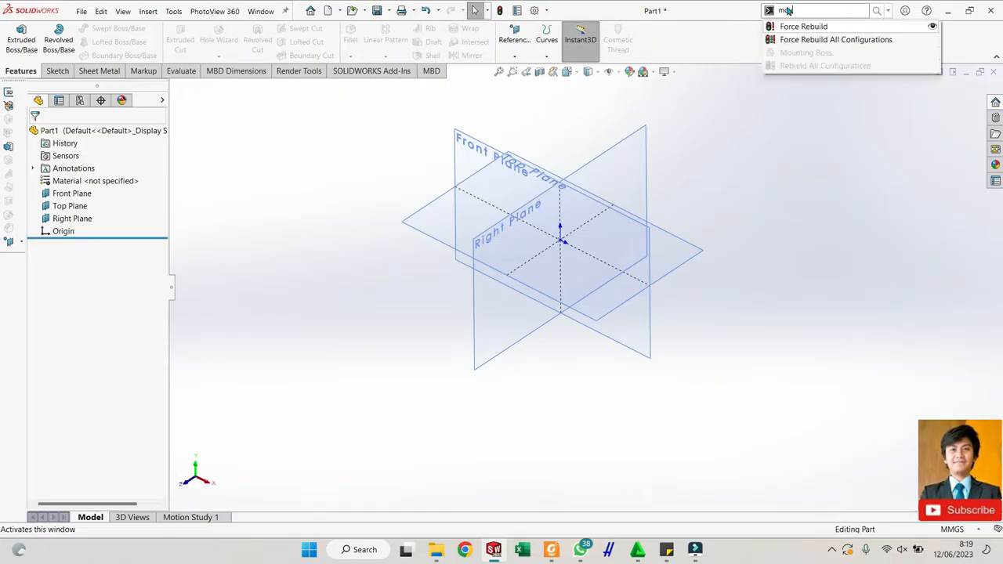
- Search the available commands for "control" and close the suggestions
type("co")
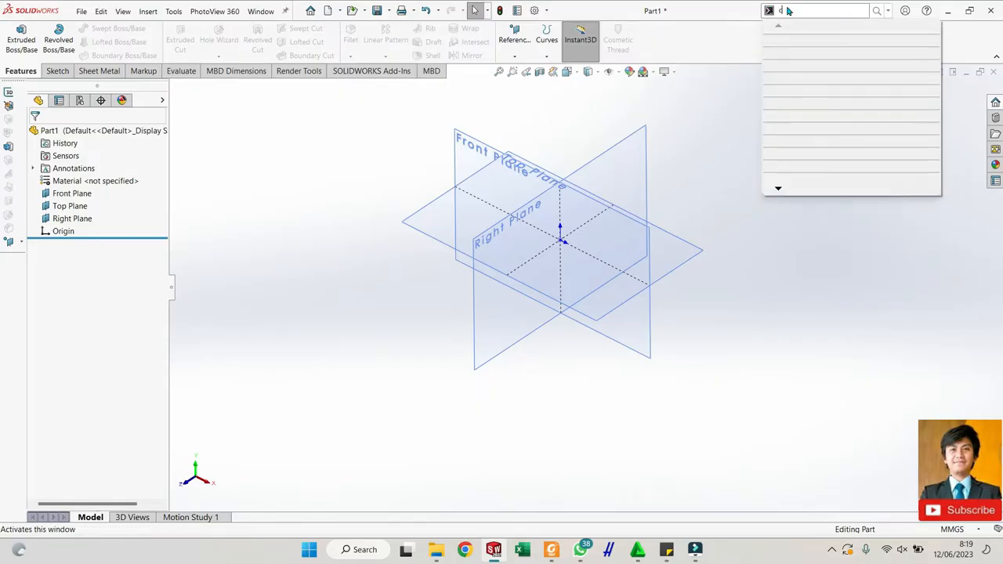
type("ntro")
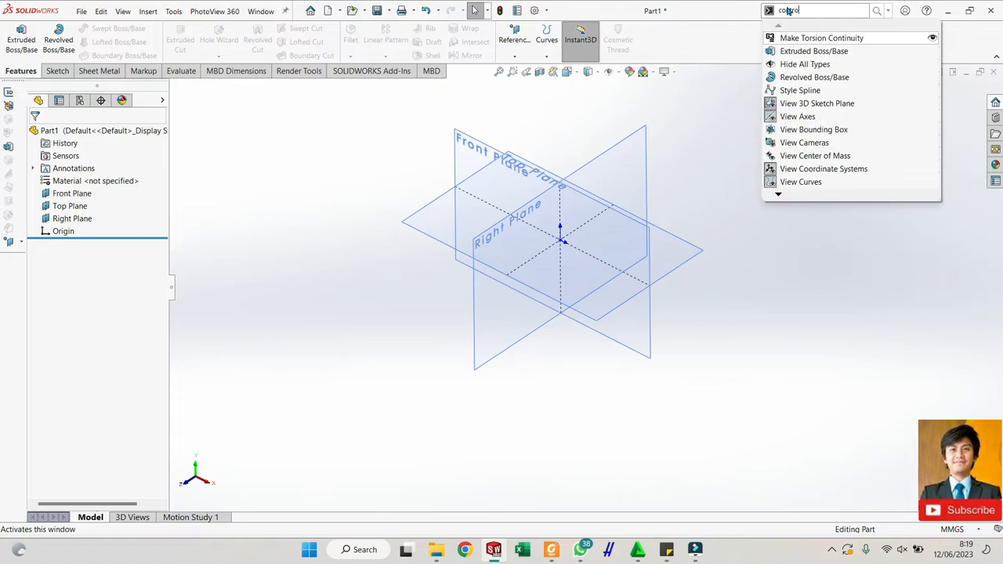
type("l")
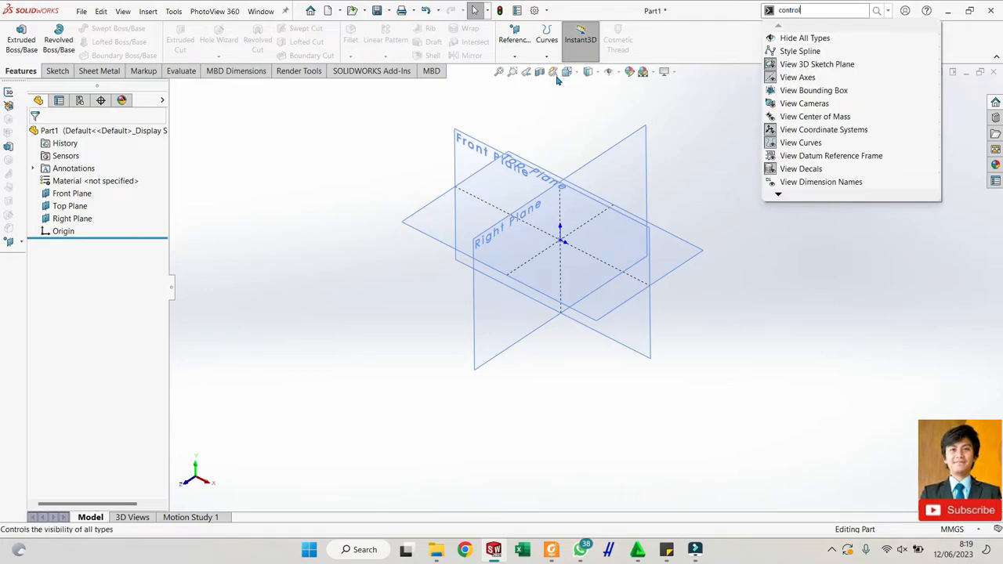
left_click(569, 113)
left_click(83, 13)
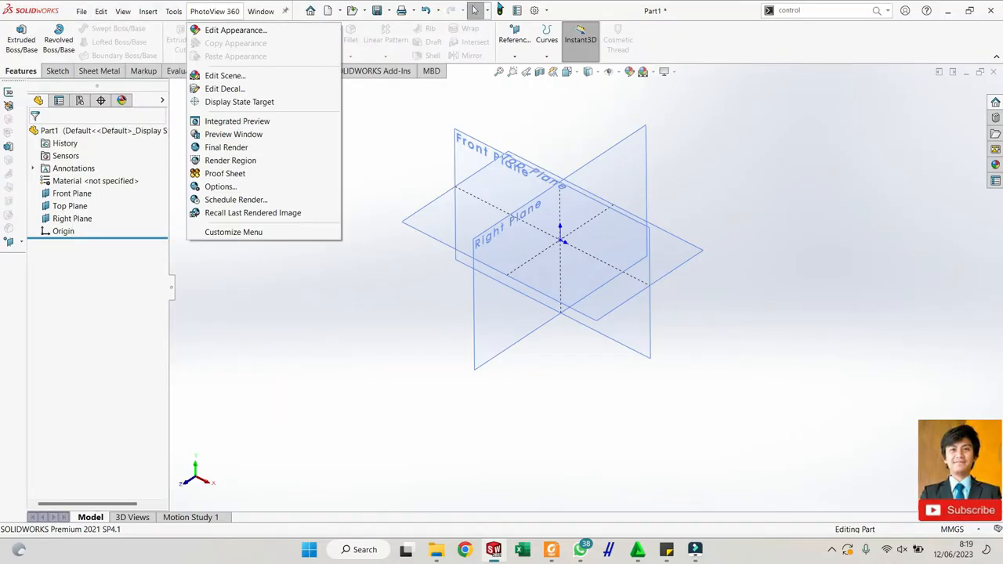
- Search the system options for "mouse", view the mouse speed setting for view rotation, and close the options without changes
left_click(533, 10)
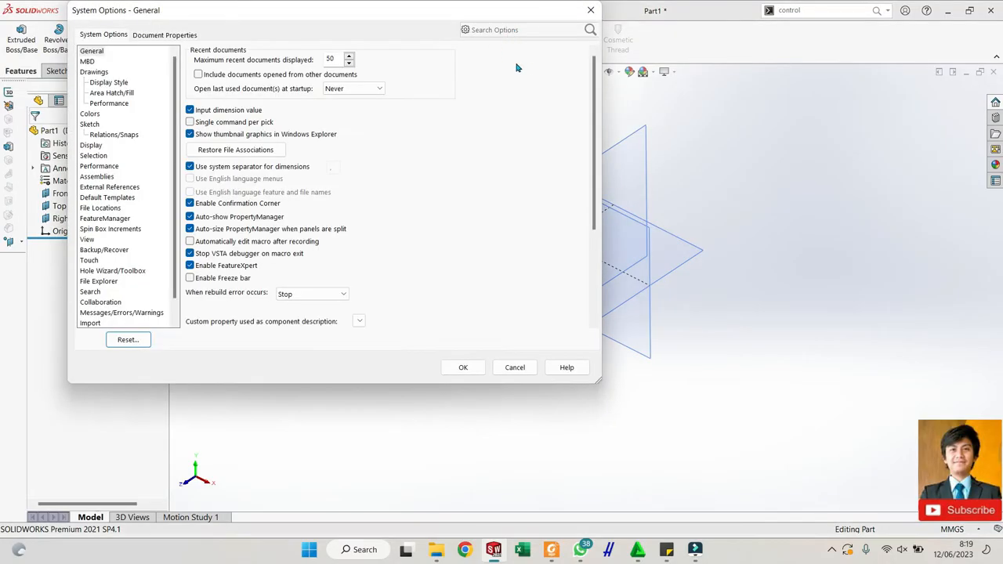
key("Escape")
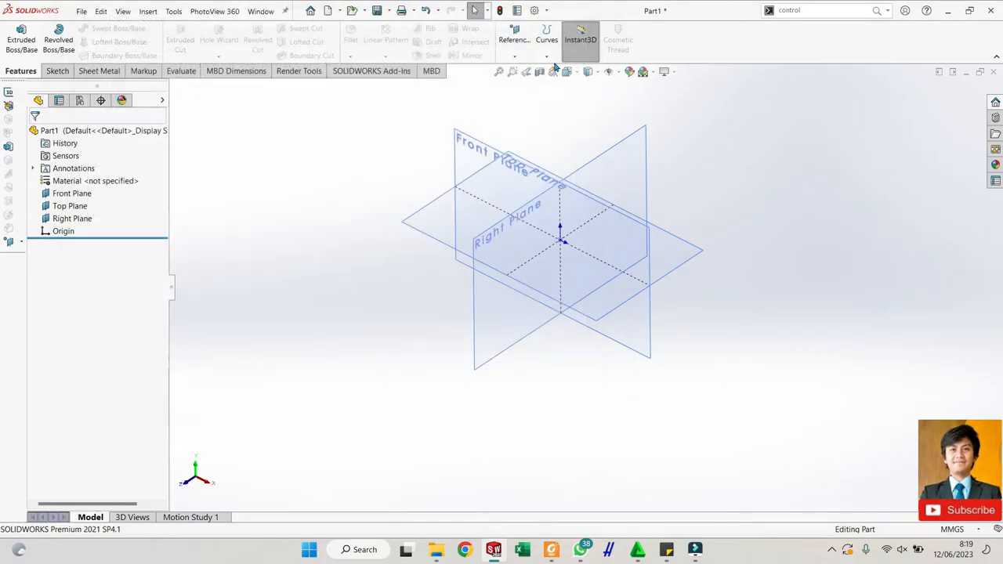
left_click(535, 12)
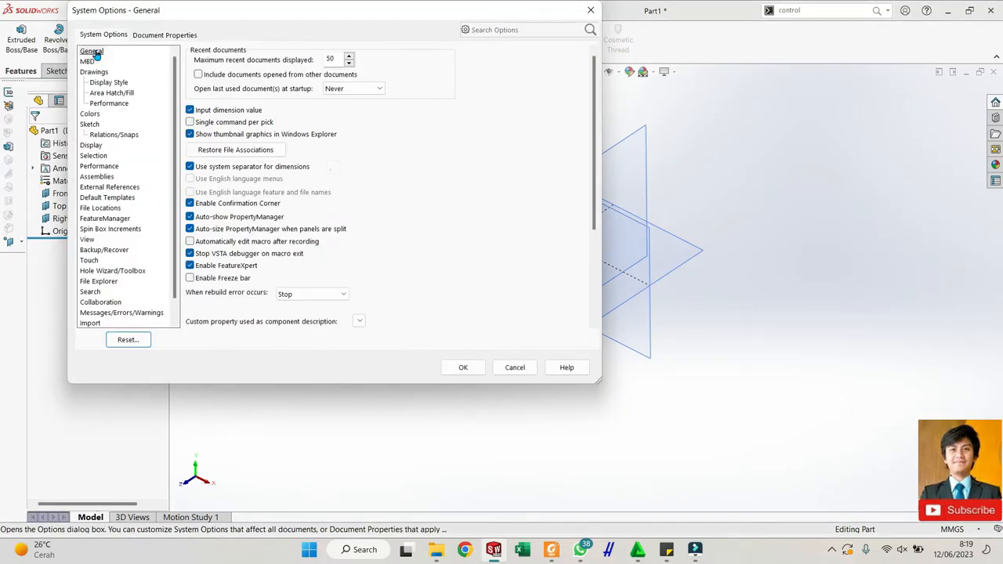
left_click(87, 61)
left_click(91, 52)
left_click(496, 30)
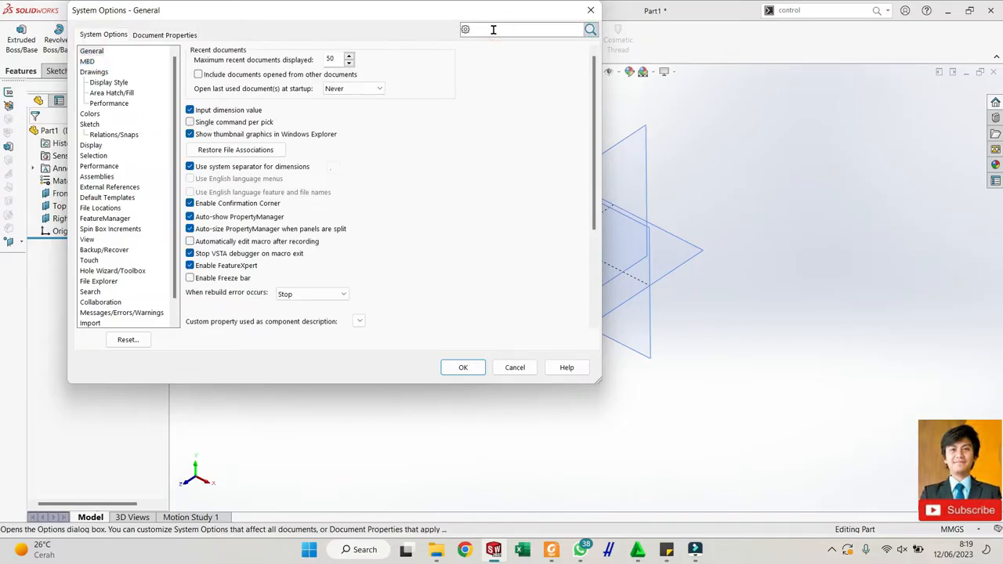
type("mouse")
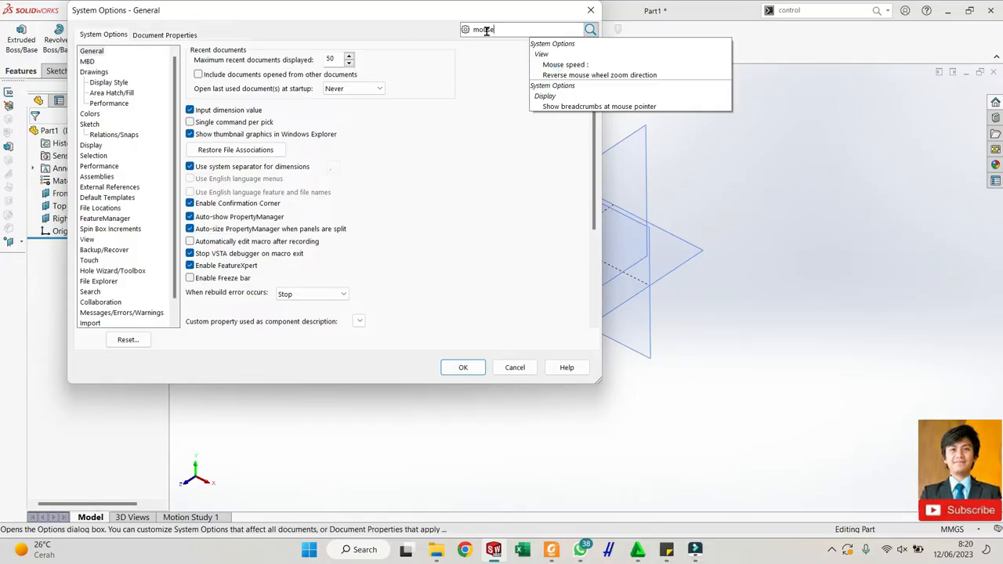
left_click(556, 53)
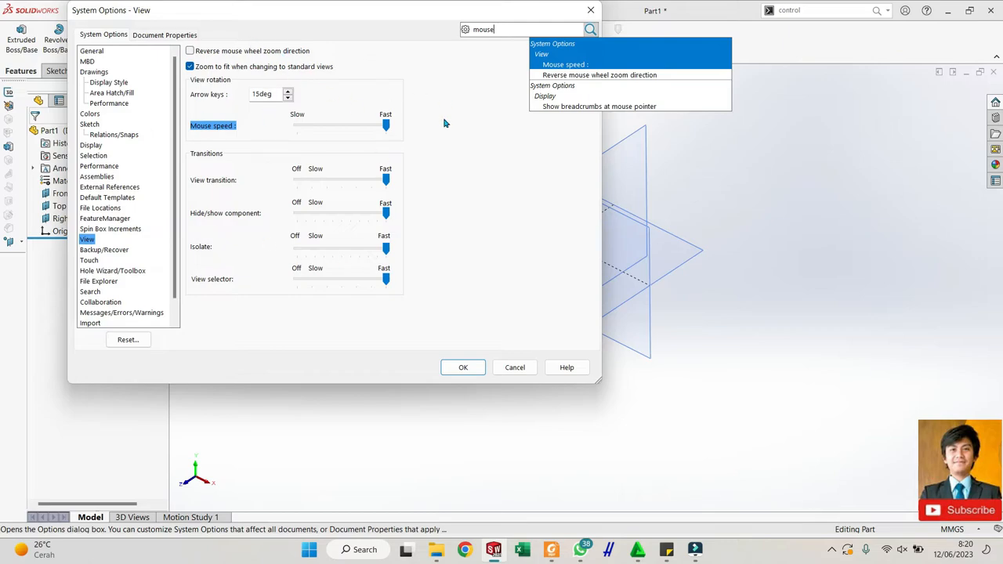
left_click(515, 370)
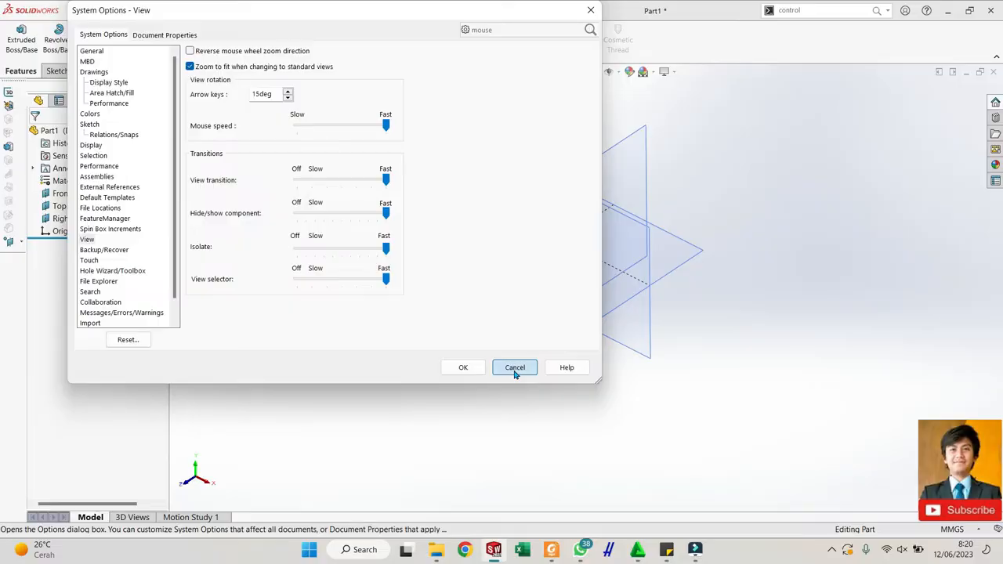
left_click(515, 368)
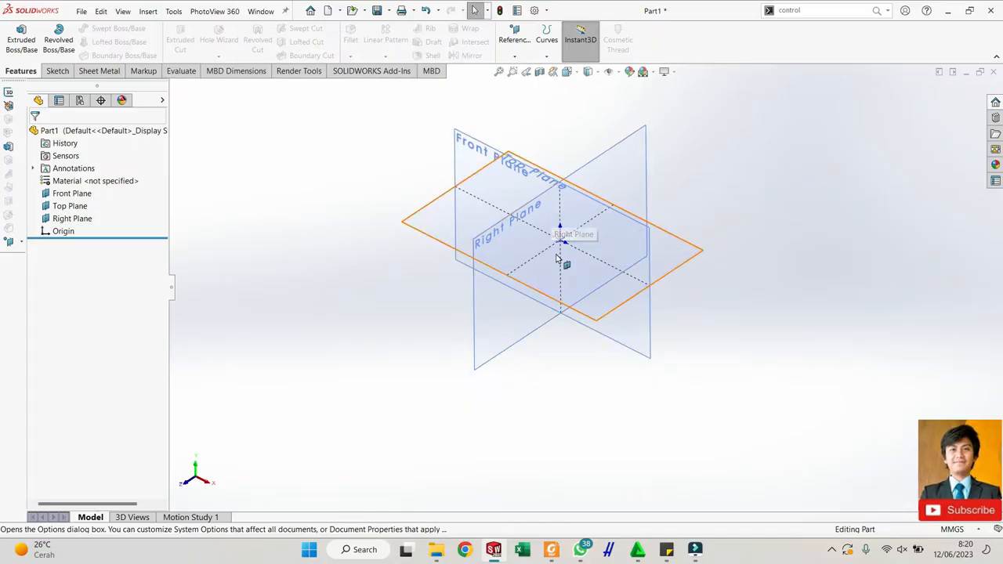
- Orbit and zoom around the three reference planes and the origin to examine them from different angles
middle_click_drag(561, 229, 551, 274)
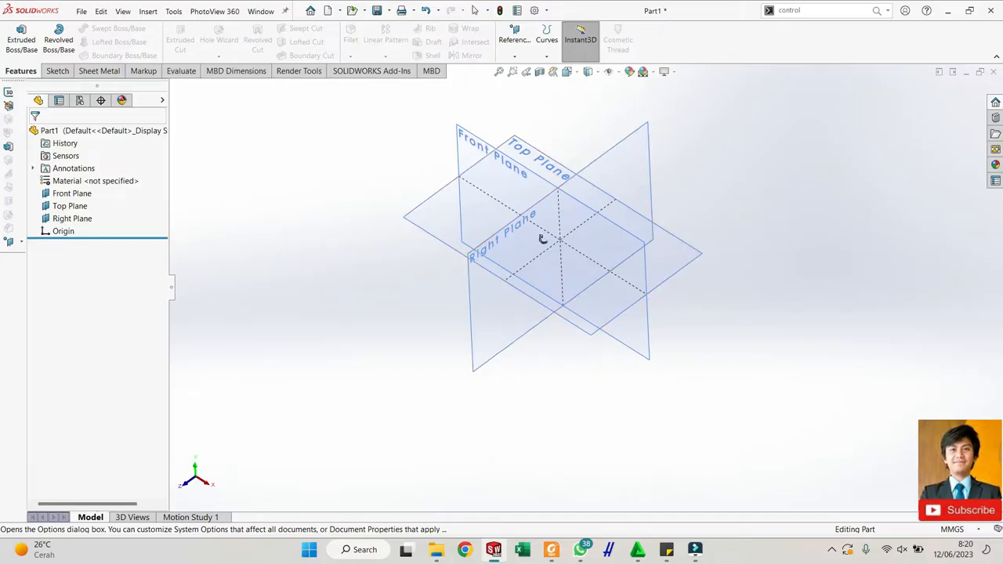
middle_click_drag(546, 243, 465, 382)
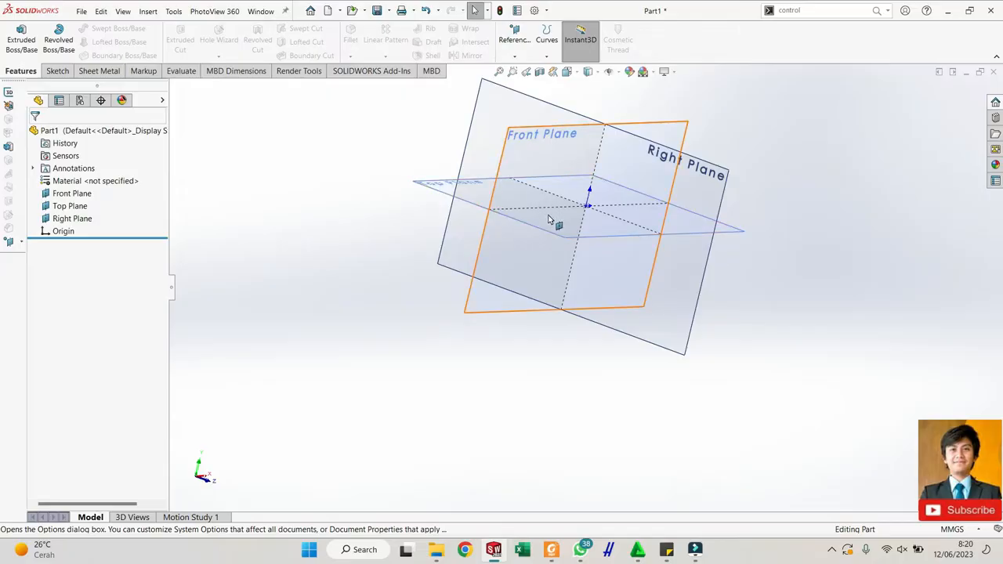
scroll(594, 188, "down", 1)
middle_click_drag(549, 342, 519, 365)
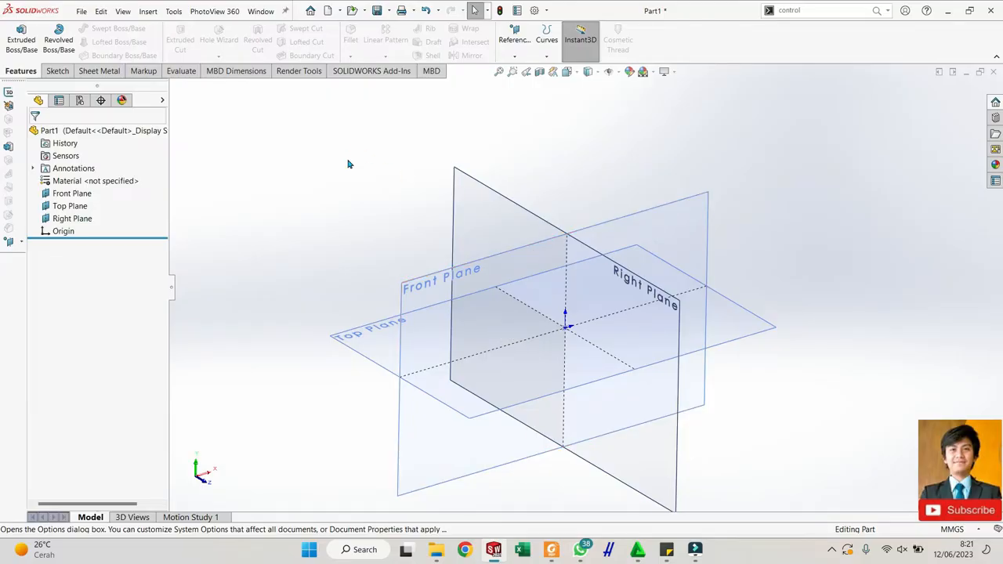
scroll(559, 397, "up", 3)
scroll(597, 370, "down", 4)
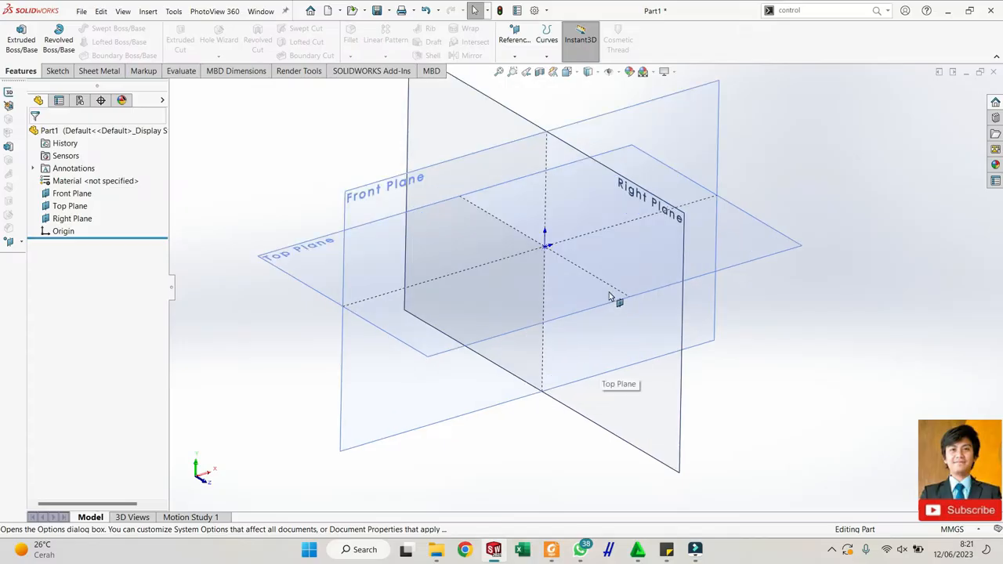
scroll(610, 296, "up", 2)
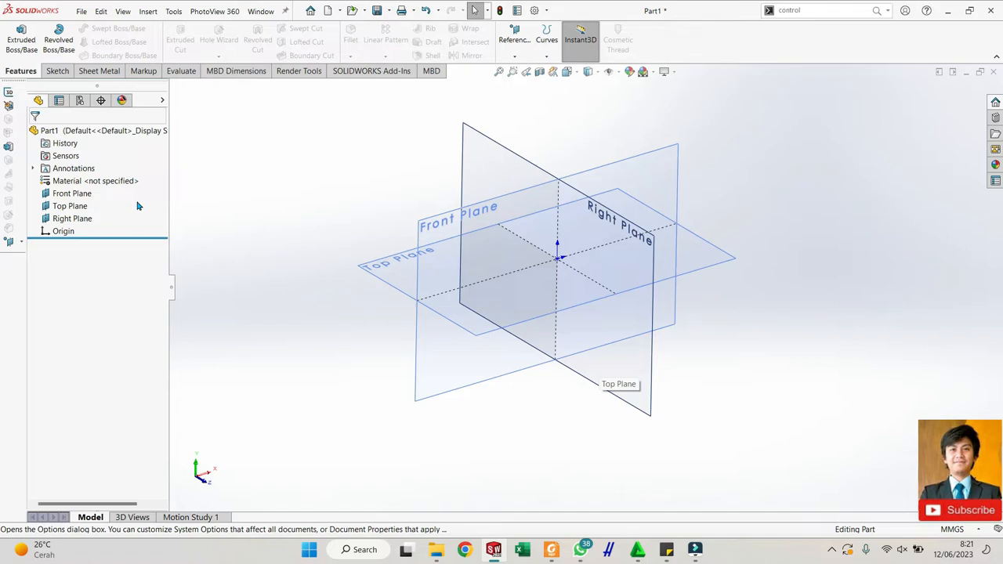
- Add the Front, Top and Right Planes to the selection one by one, and clear the selection
left_click(72, 194)
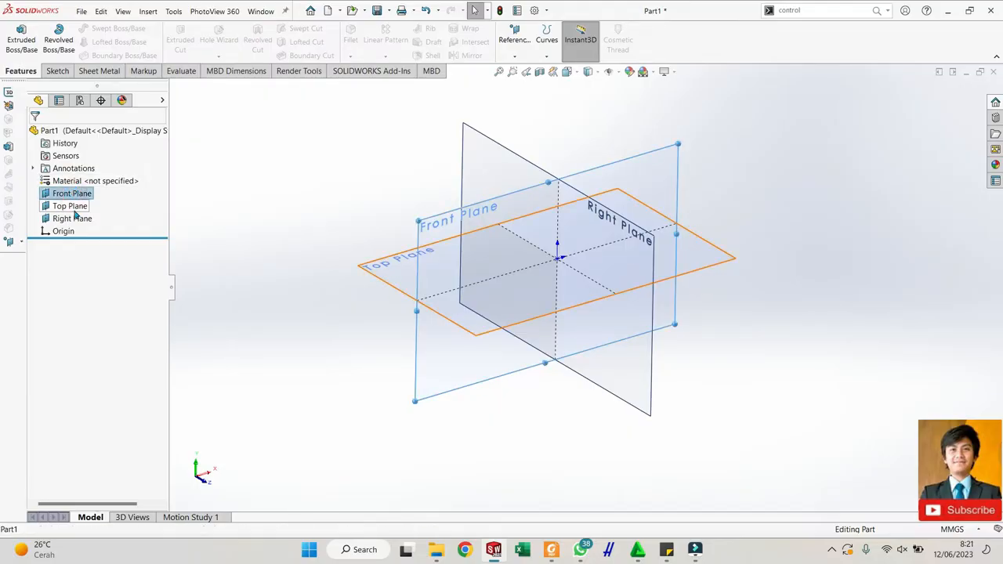
left_click(73, 207, "ctrl")
left_click(76, 219, "ctrl")
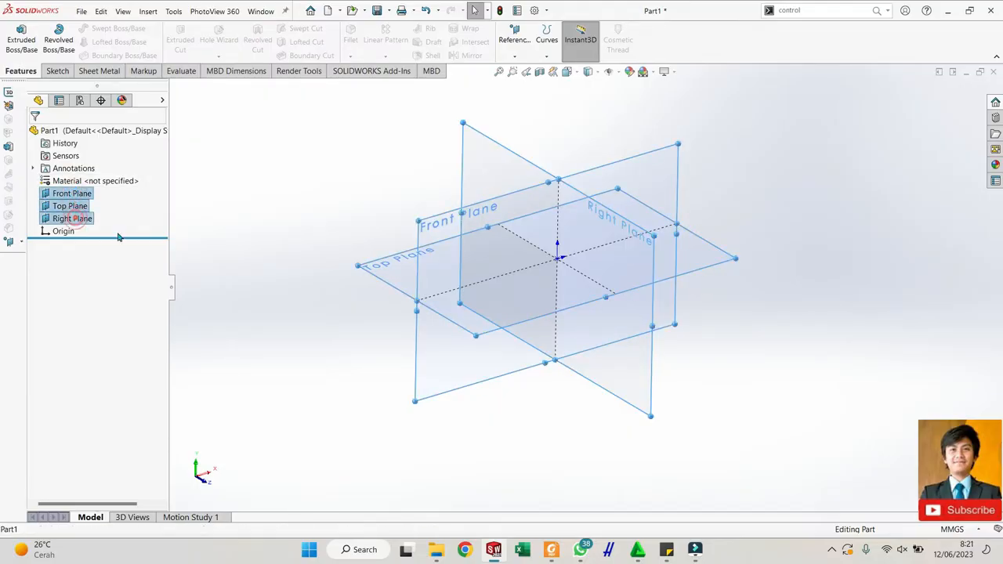
left_click(230, 259)
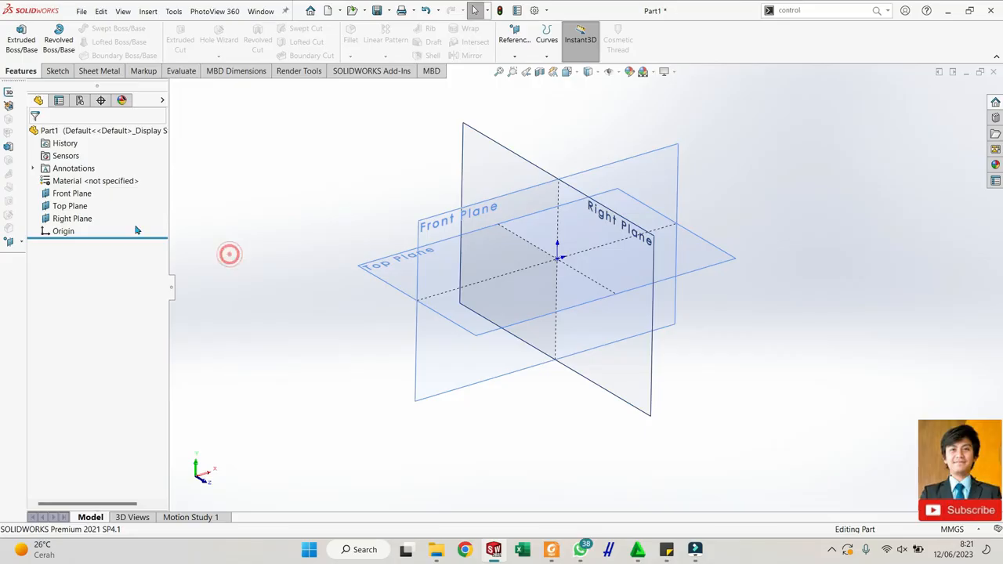
- Select the whole range from Front Plane to Right Plane at once, view it zoomed out, and clear the selection
left_click(81, 194)
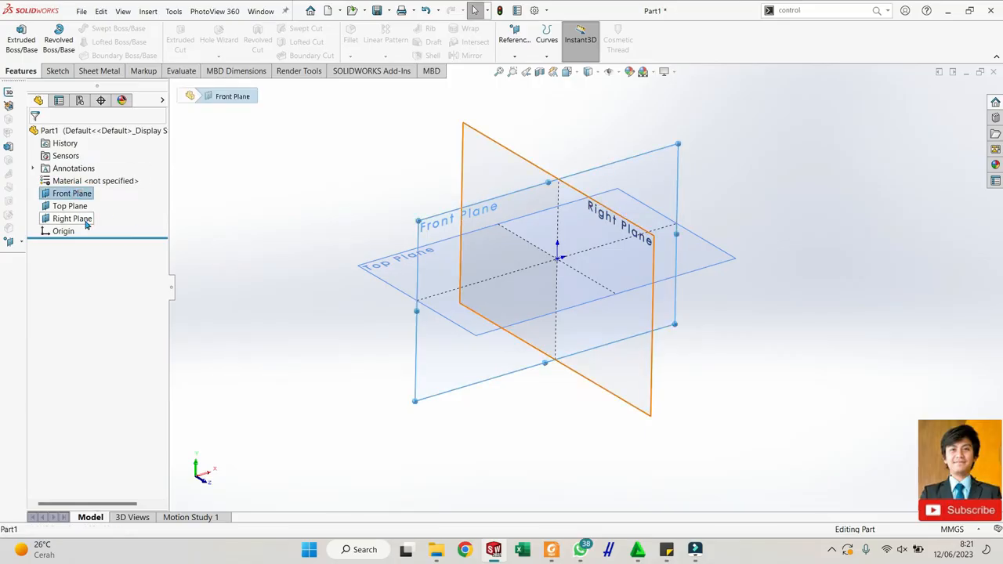
left_click(85, 219, "shift")
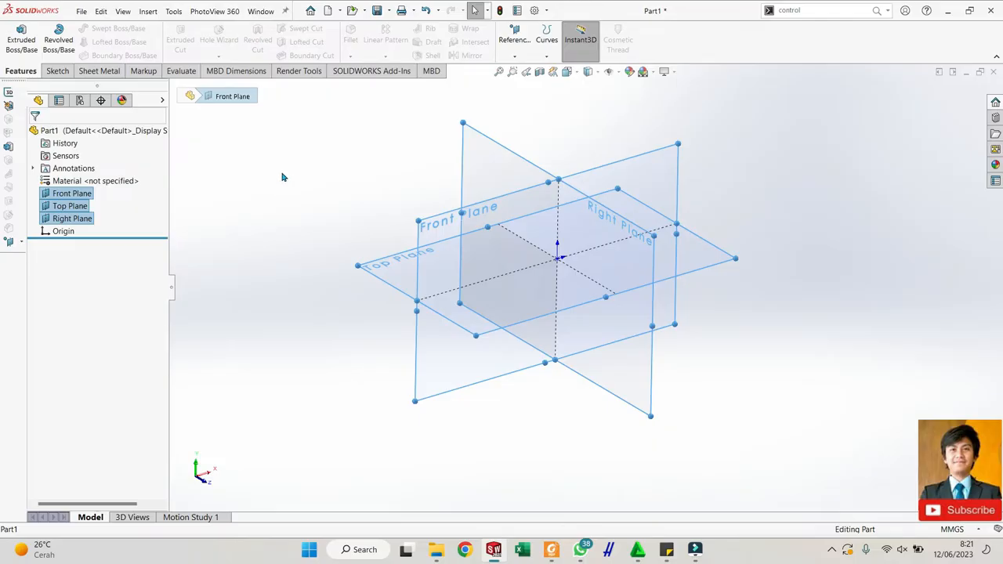
key("z")
scroll(682, 162, "down", 2)
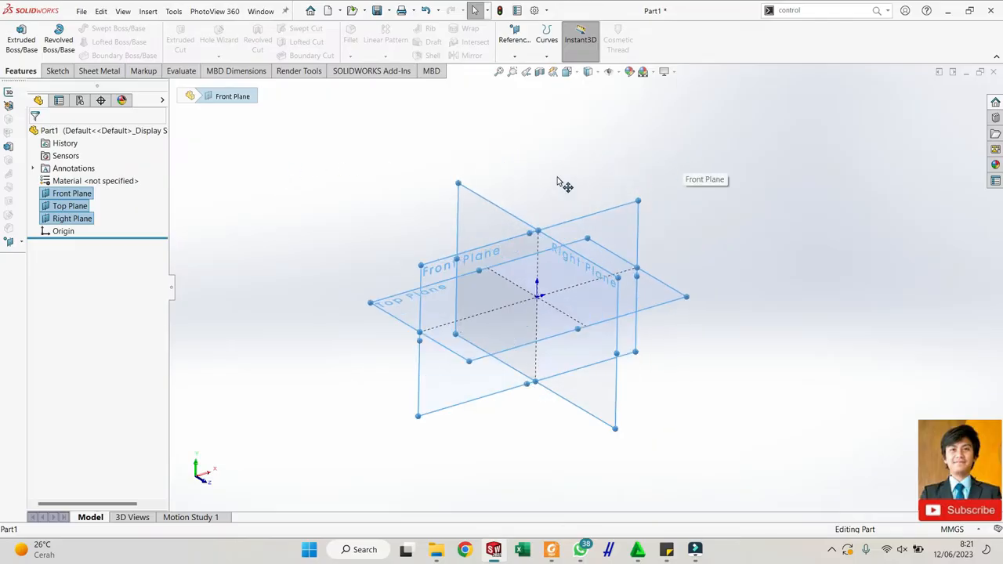
left_click(220, 188)
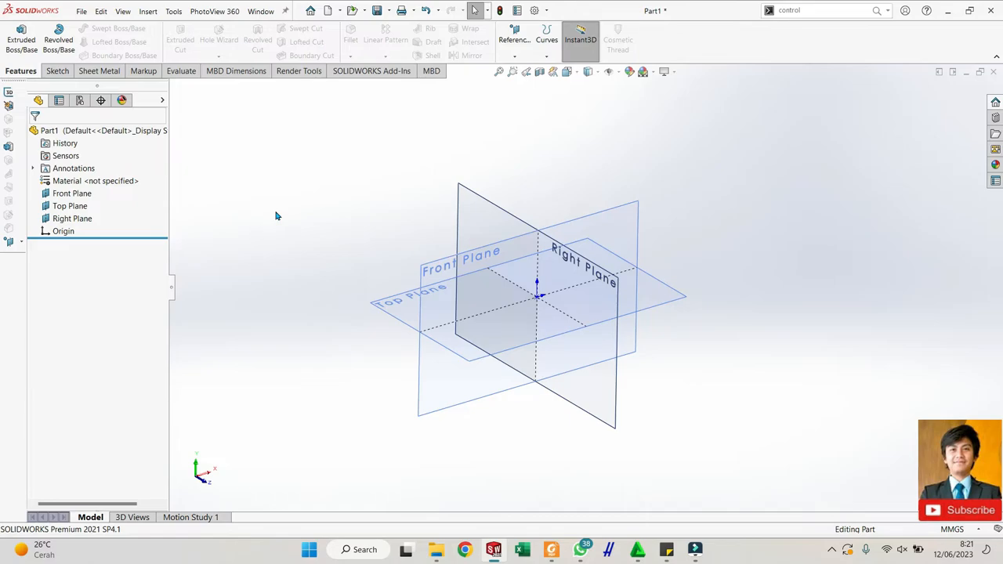
- Examine the reference planes and the origin at close and distant zoom levels
scroll(584, 350, "down", 2)
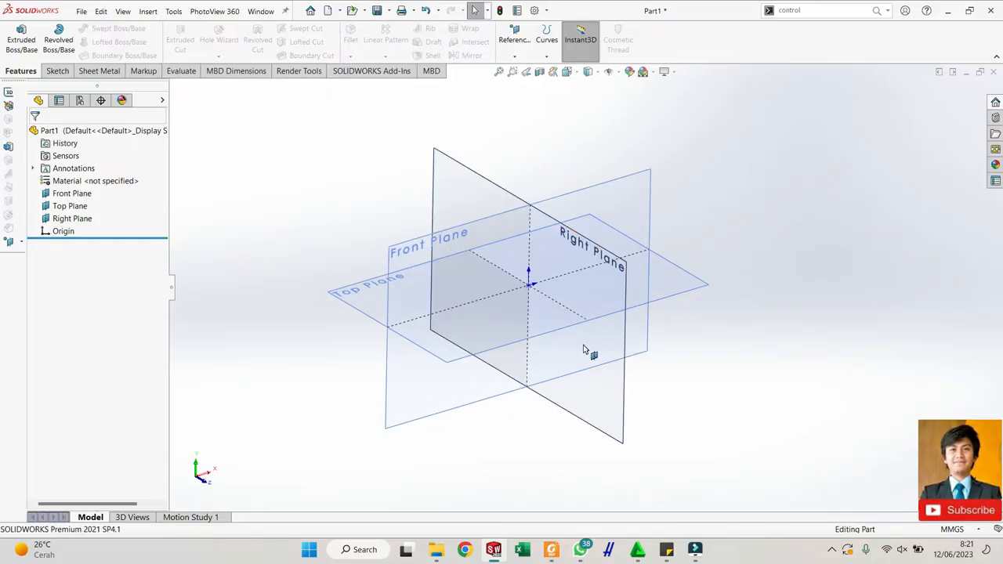
scroll(533, 335, "up", 6)
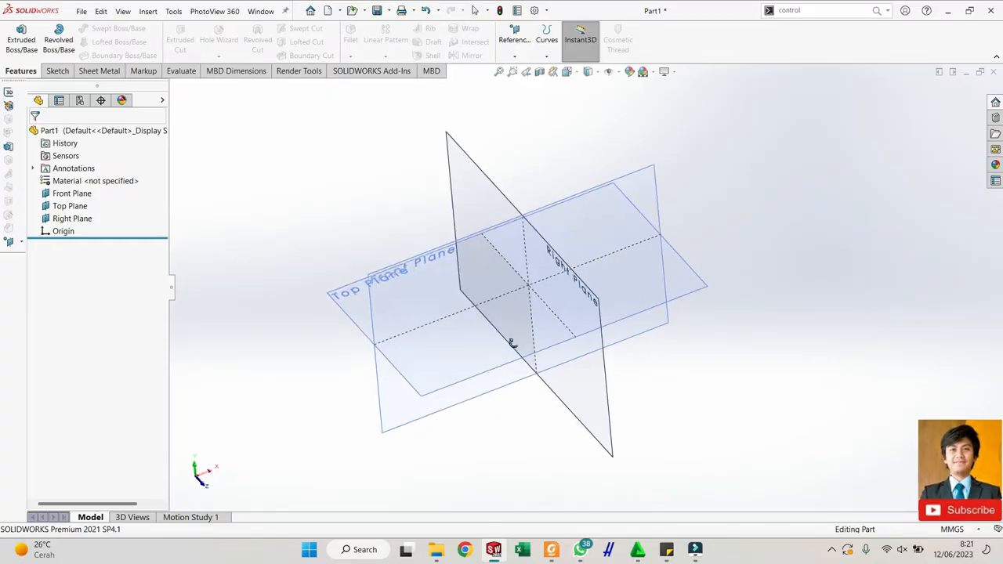
scroll(819, 300, "up", 2)
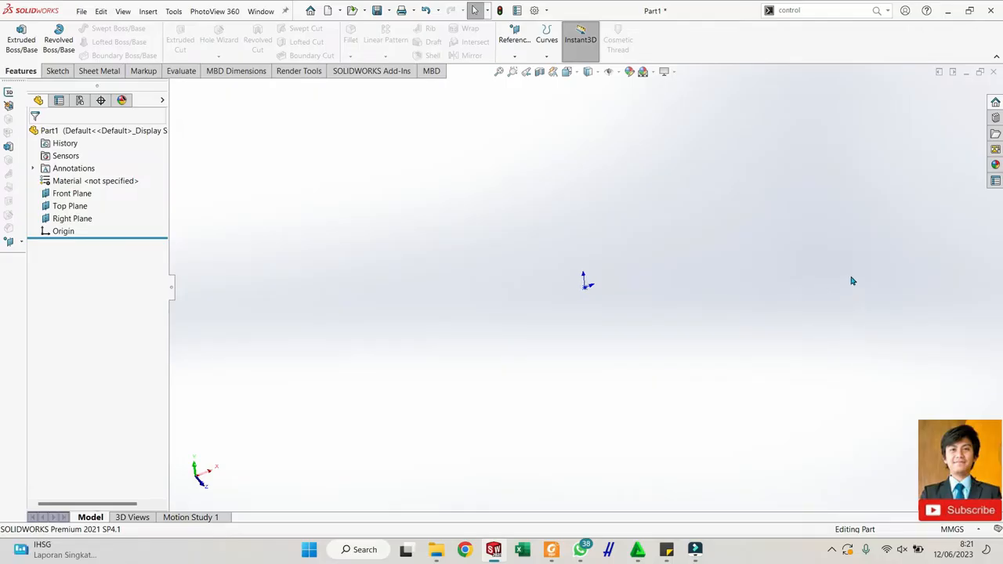
scroll(853, 282, "down", 3)
scroll(687, 295, "up", 3)
scroll(692, 295, "down", 3)
- Show the view orientation options with the view selector cube and turn the view with Normal To
key("space")
key("f")
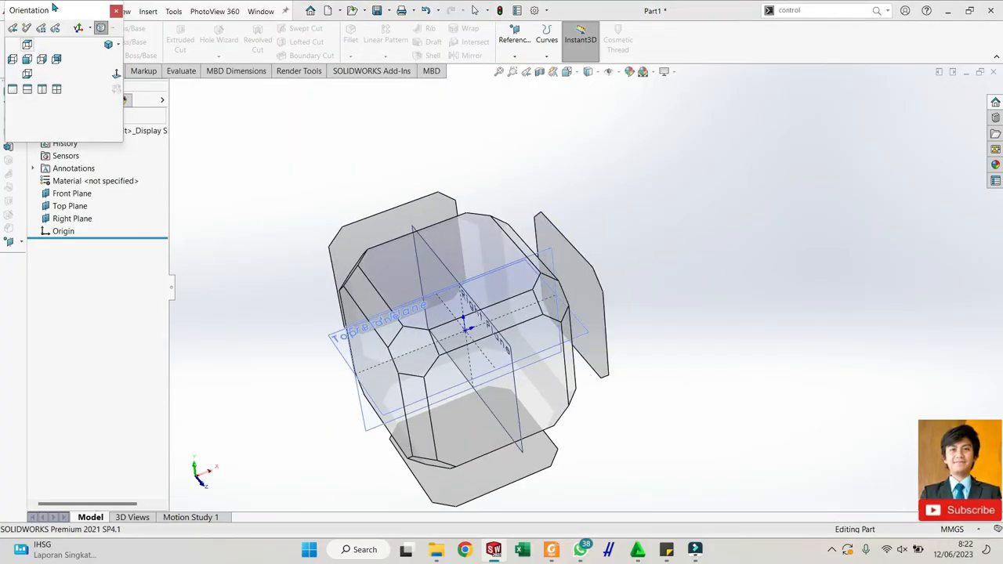
left_click_drag(54, 15, 734, 133)
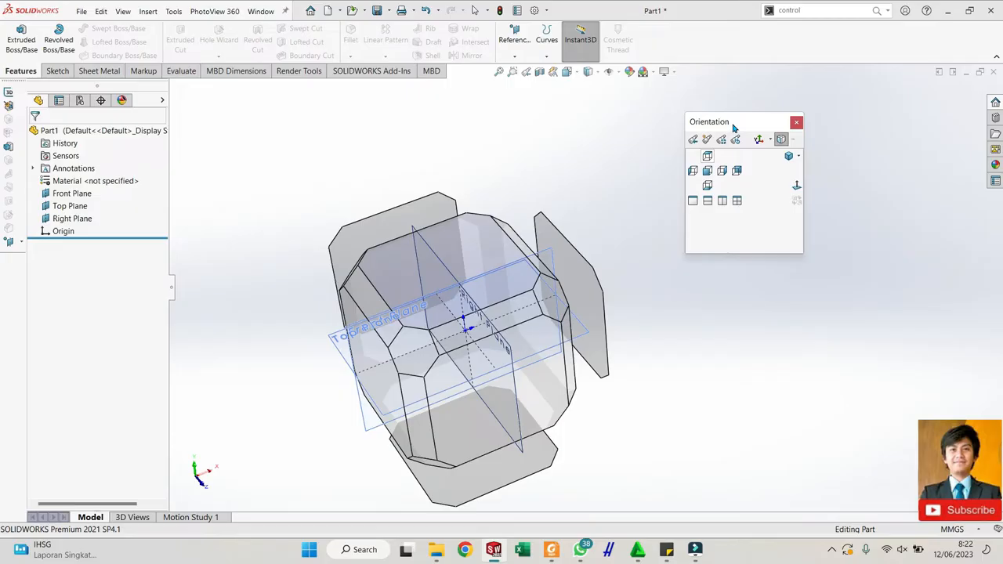
left_click(797, 189)
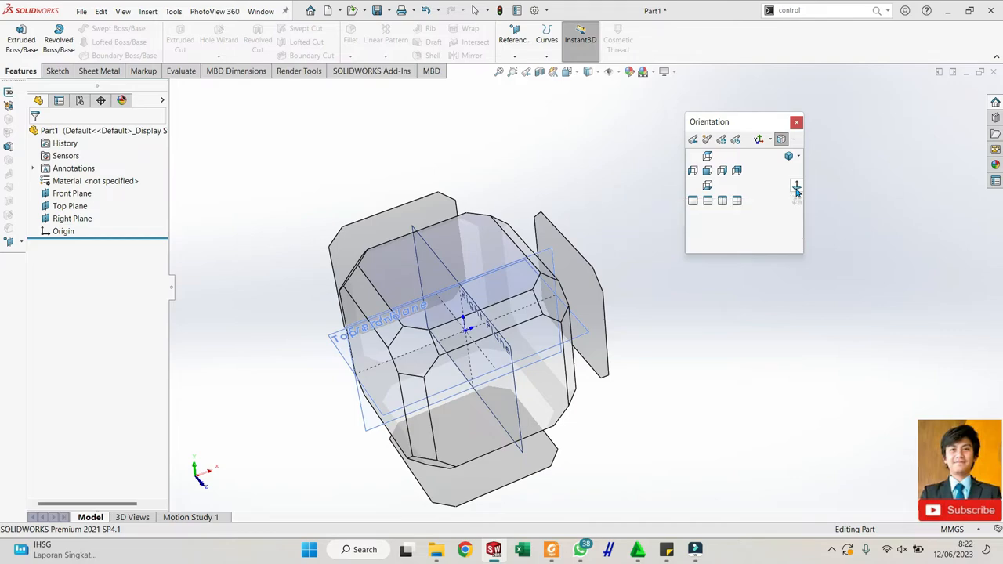
- Zoom the view to the Front Plane and clear the selection
left_click(72, 219)
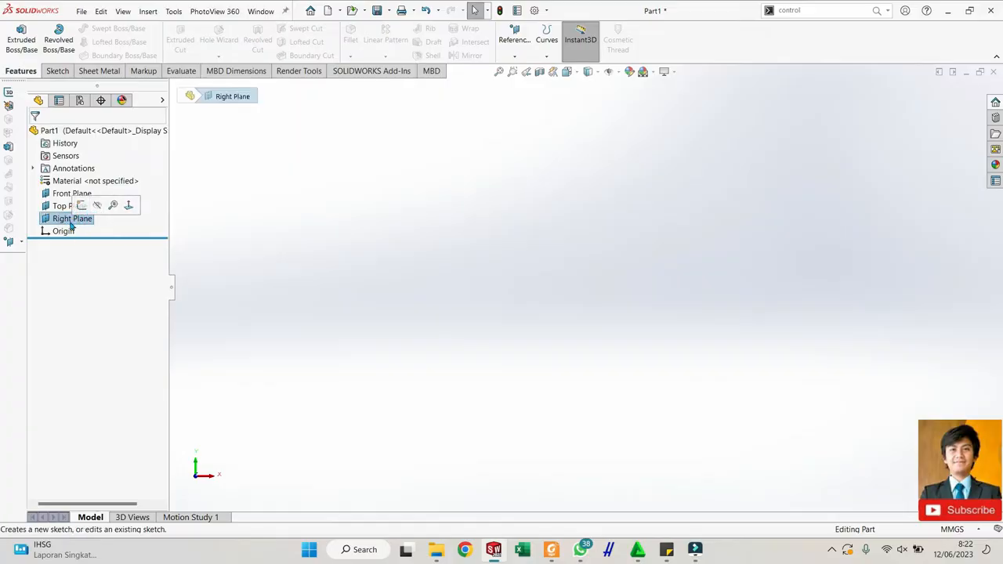
right_click(68, 221)
left_click(455, 215)
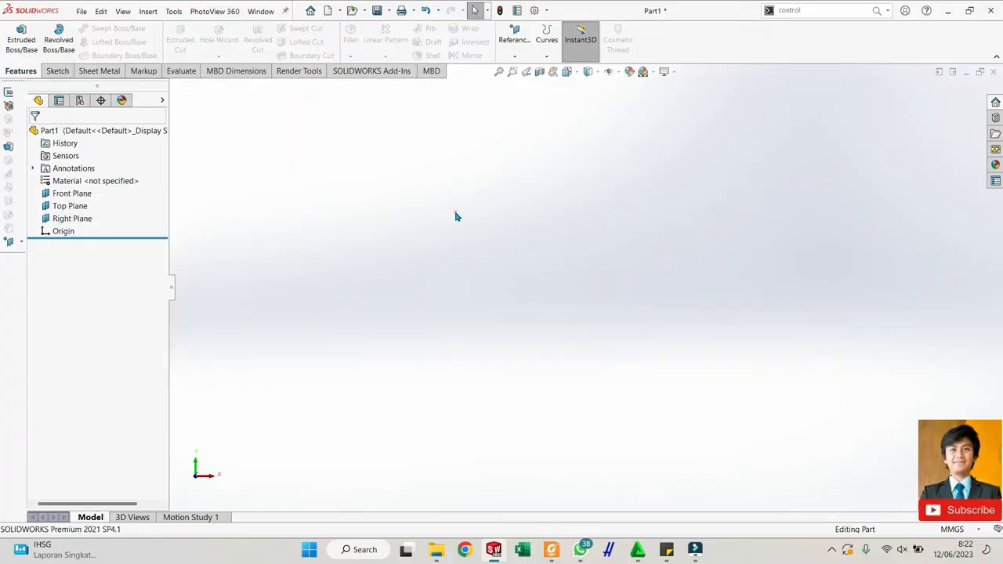
left_click(70, 196)
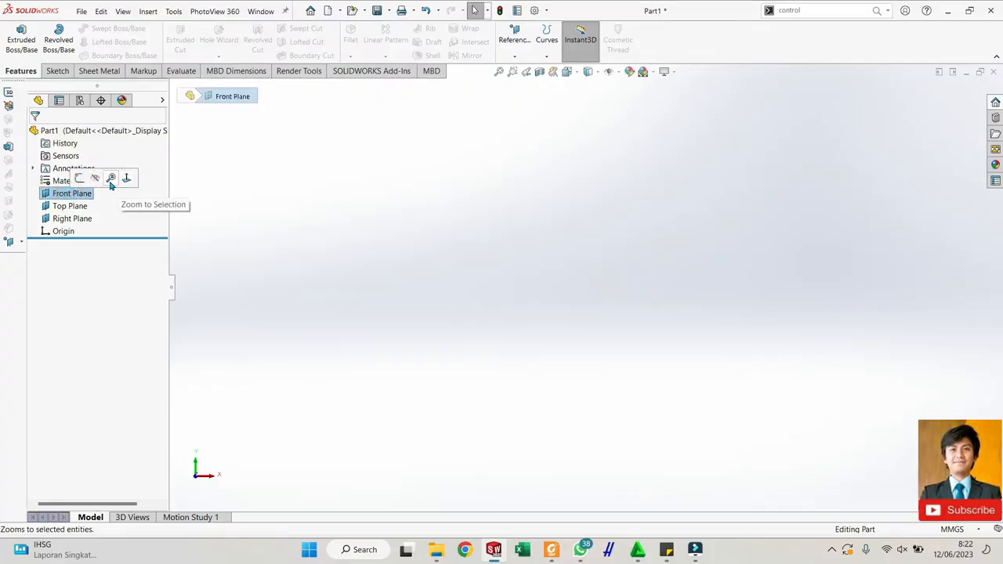
left_click(110, 180)
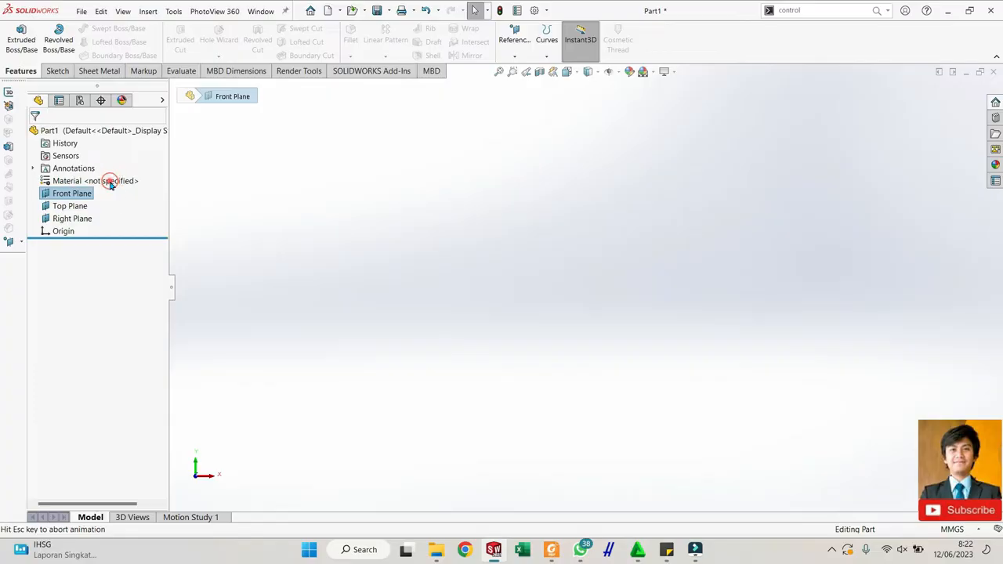
left_click(256, 264)
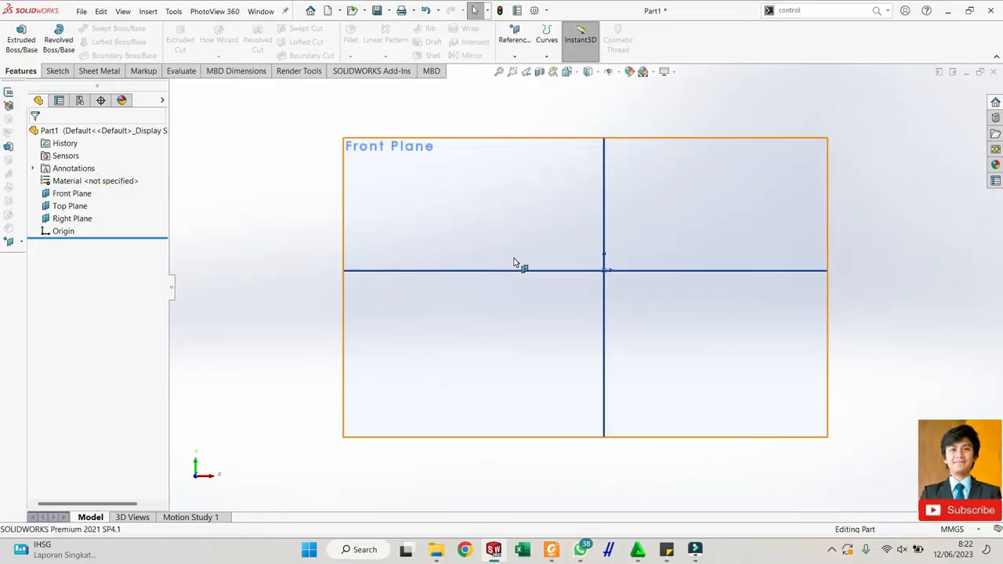
- Return the view to isometric and zoom until the reference planes are out of sight
key("ctrl+7")
left_click(242, 237)
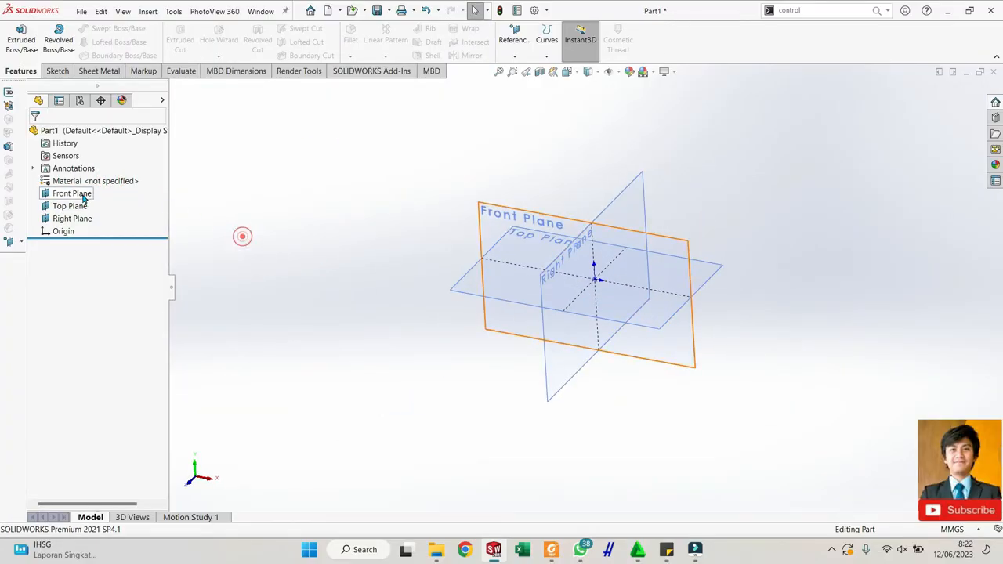
scroll(697, 274, "up", 10)
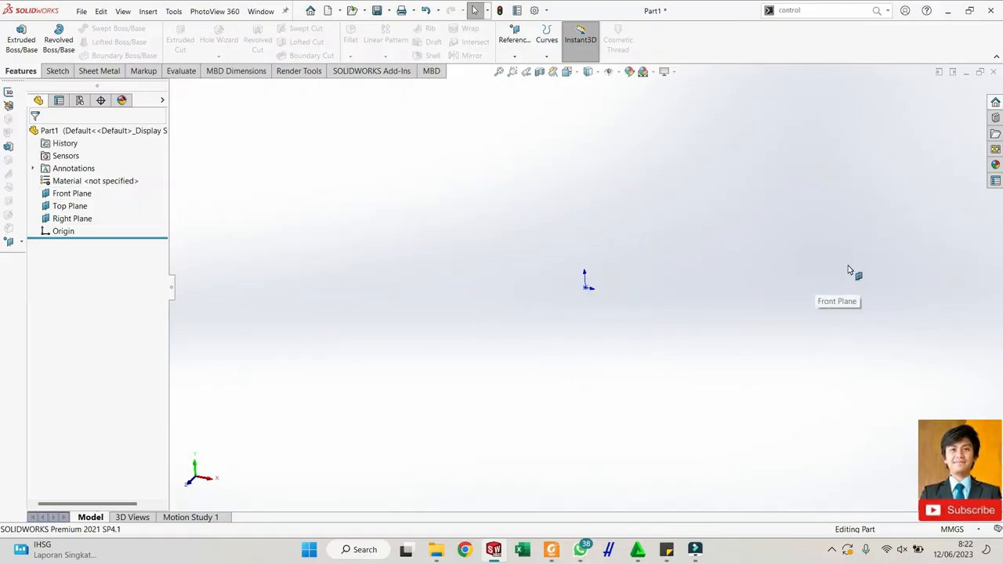
scroll(850, 269, "down", 4)
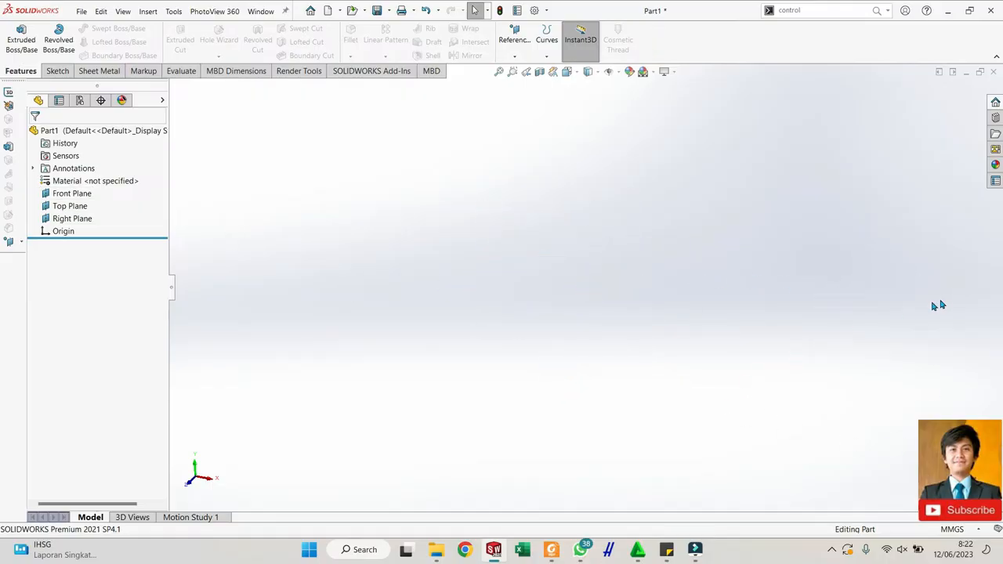
- Bring the reference planes back into view by zooming to the Front Plane, clearing the selection and adjusting the zoom
left_click(77, 196)
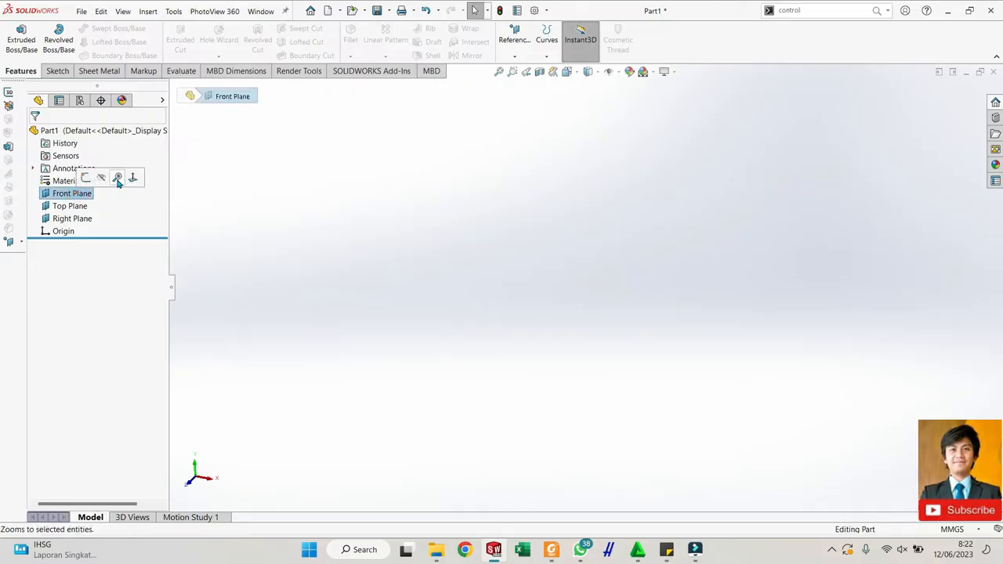
left_click(118, 179)
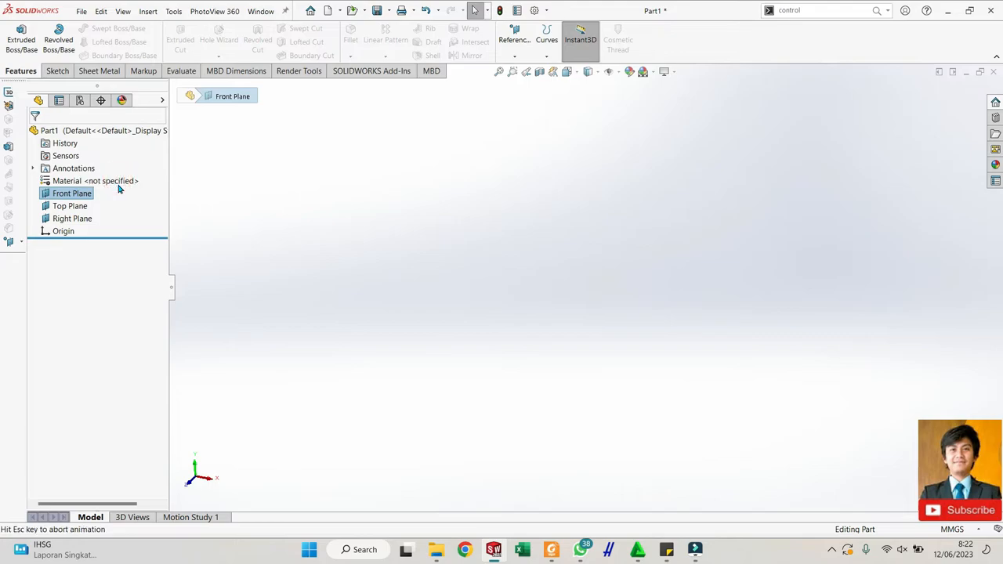
left_click(255, 179)
scroll(571, 195, "up", 2)
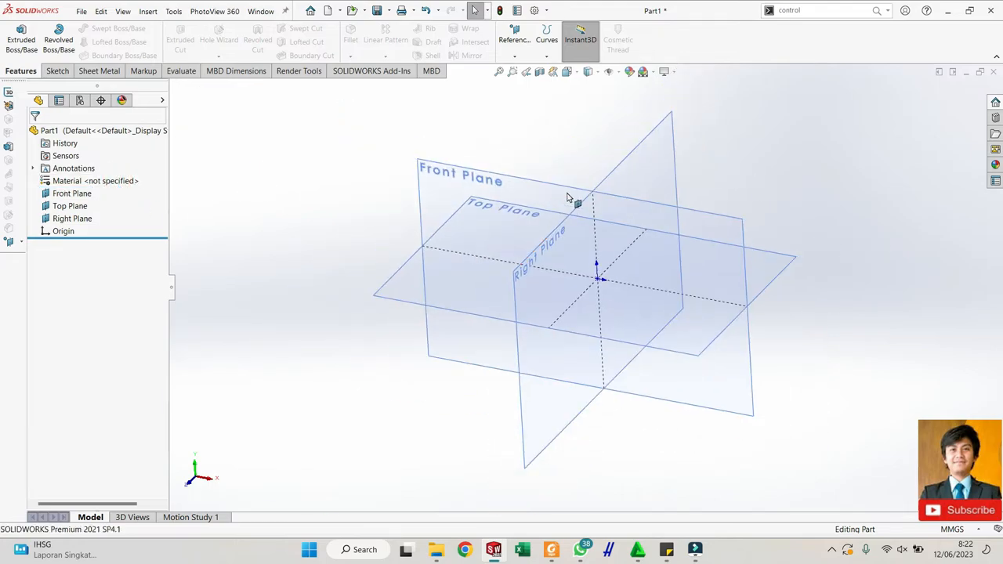
scroll(739, 169, "down", 1)
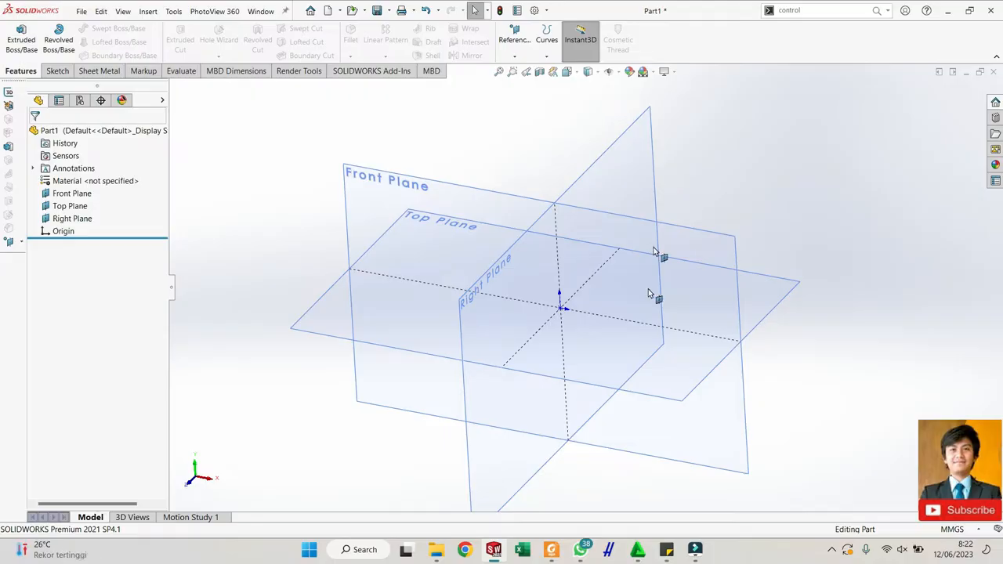
- Switch to the practice module PDF in Foxit Reader and read its user interface, Navigasi and Seleksi sections at a larger zoom
left_click(555, 551)
scroll(463, 291, "down", 4)
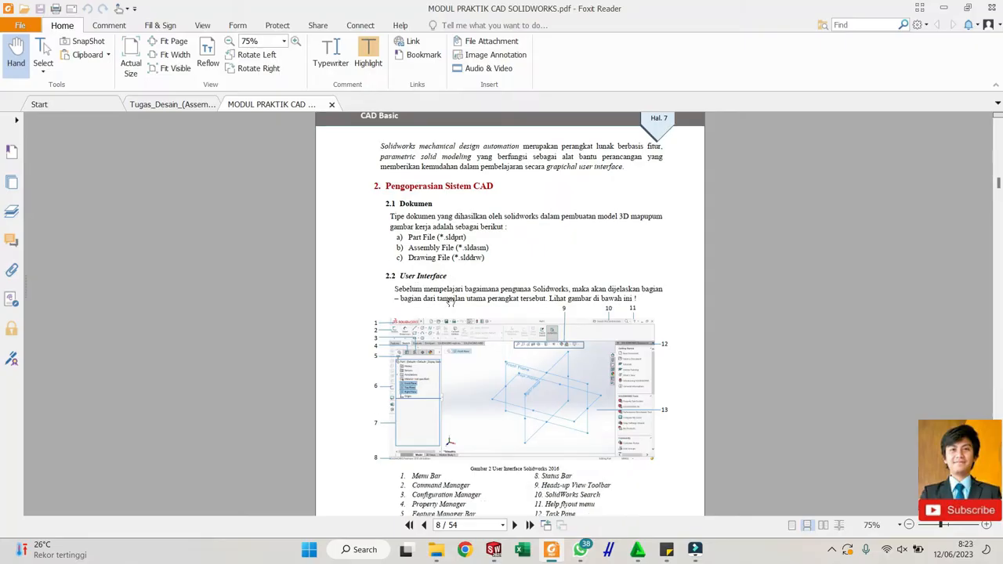
scroll(470, 282, "down", 3)
scroll(480, 267, "up", 1, "ctrl")
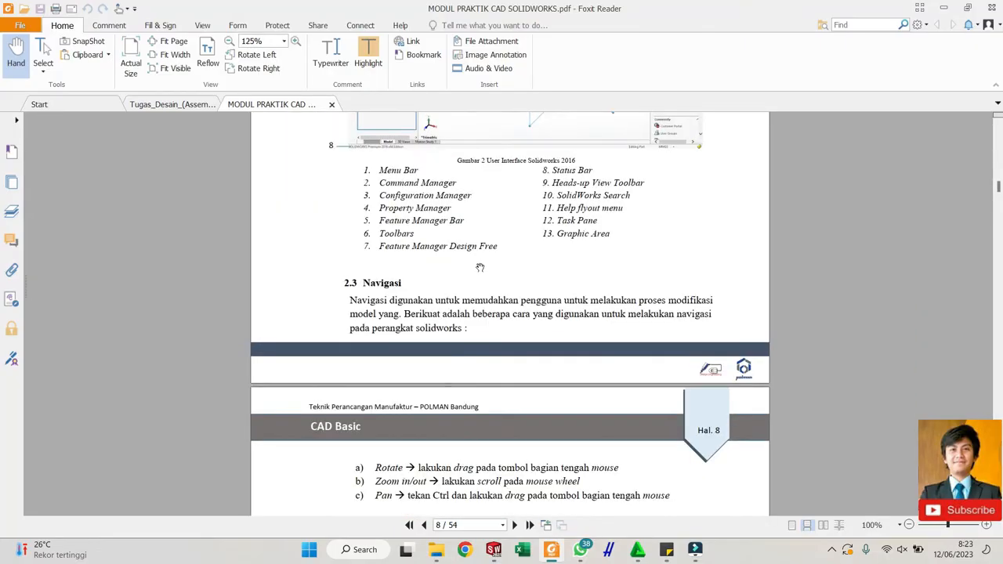
scroll(480, 267, "down", 3)
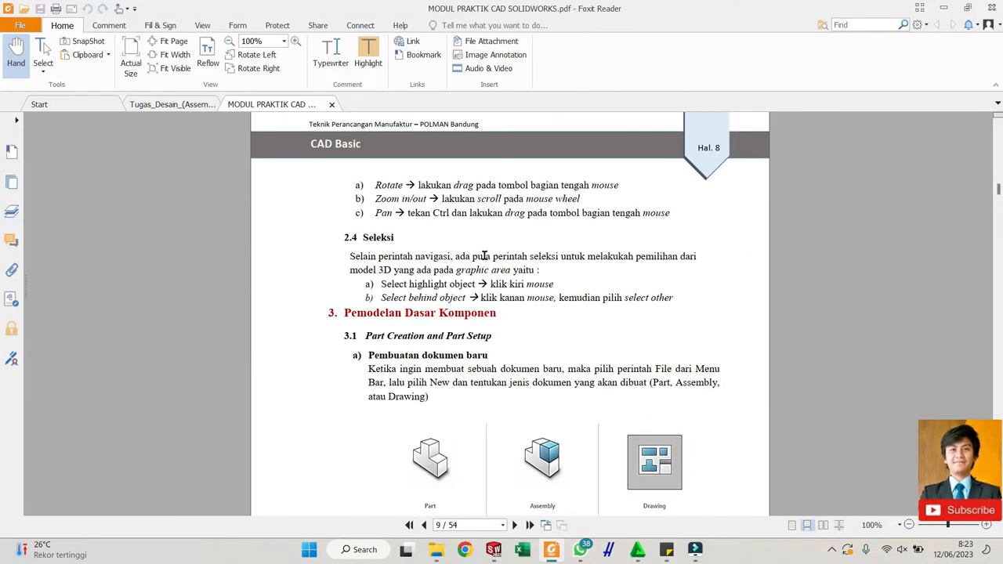
scroll(480, 257, "down", 3)
scroll(400, 223, "up", 1)
scroll(403, 225, "down", 2)
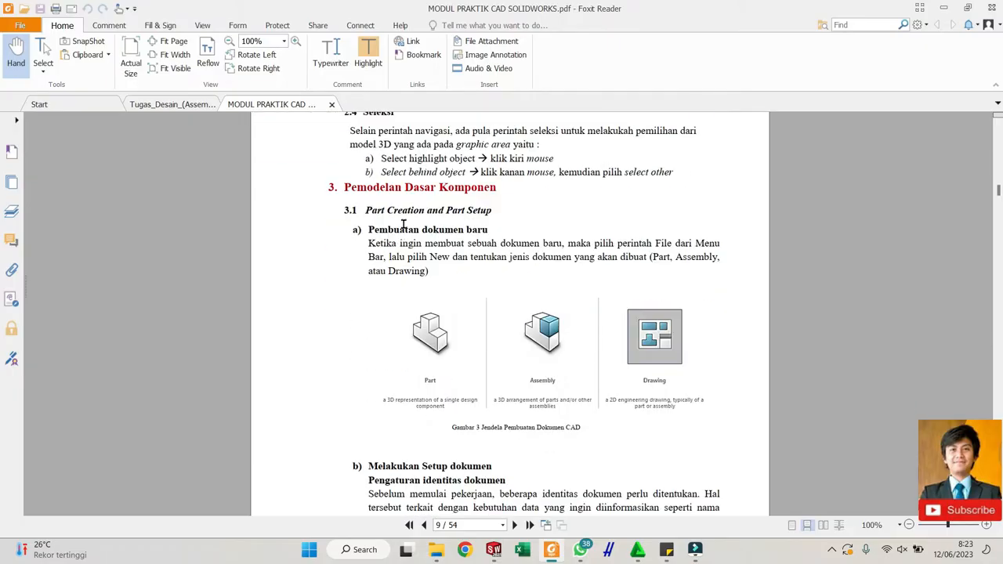
scroll(404, 224, "up", 3)
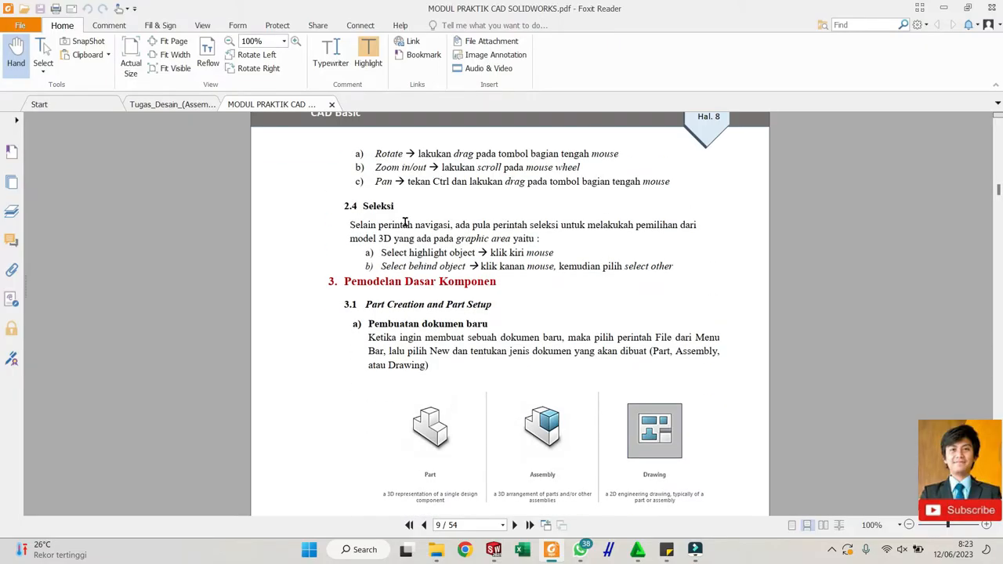
- Switch back to SOLIDWORKS, pan the reference planes to both sides and zoom out
key("alt+Tab")
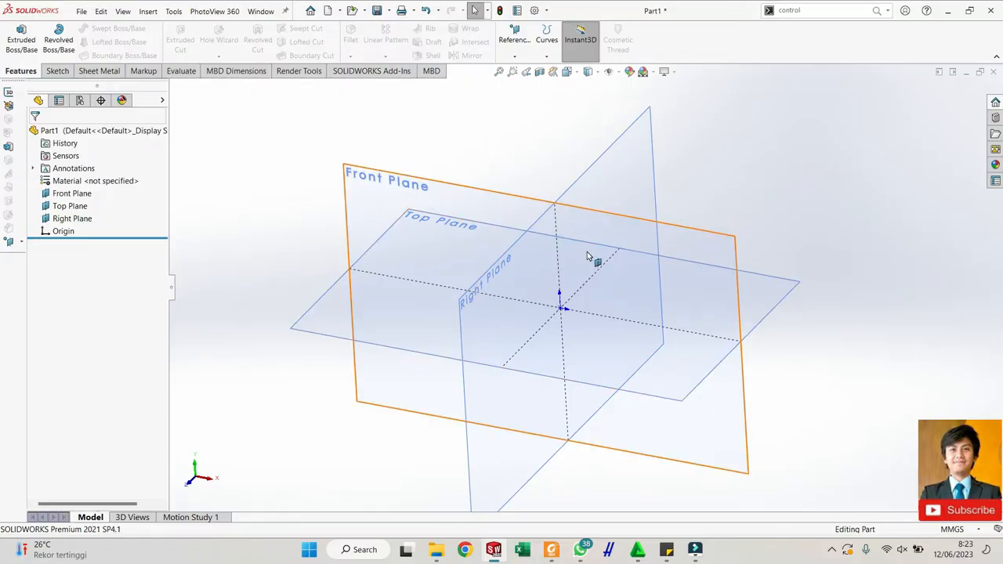
middle_click_drag(586, 255, 461, 246, "ctrl")
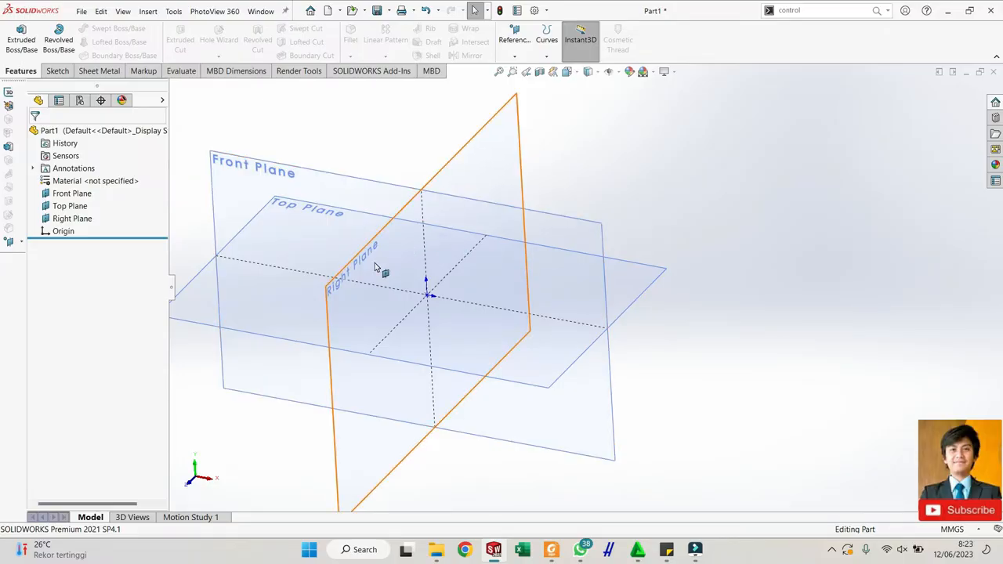
middle_click_drag(382, 271, 466, 249, "ctrl")
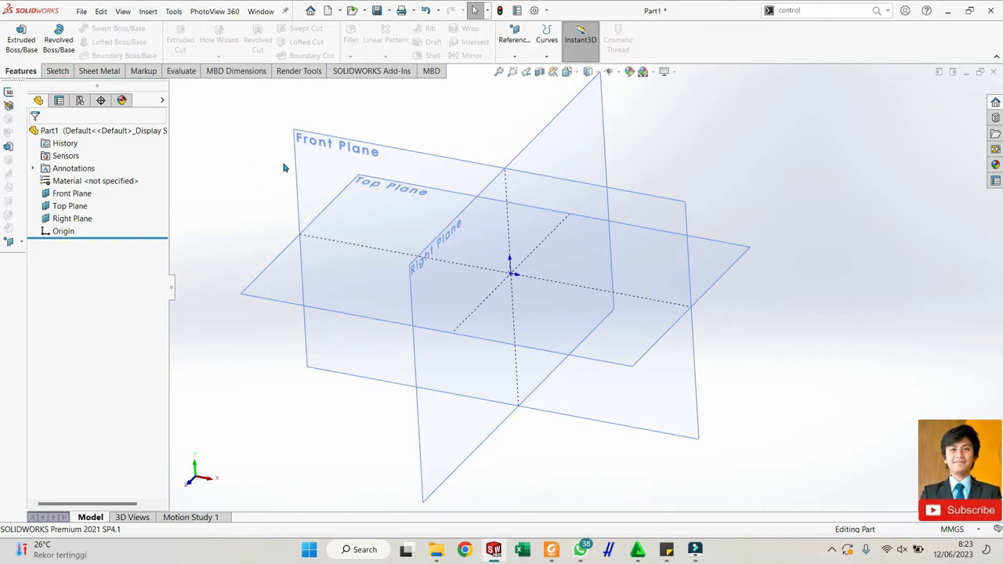
scroll(486, 228, "up", 3)
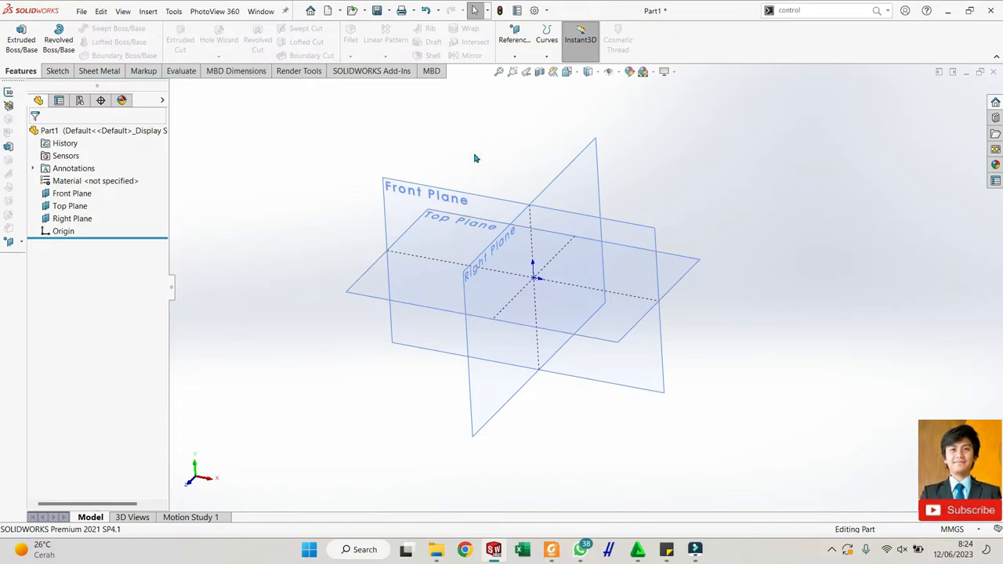
- Examine the system option categories and the document's overall drafting standard, and show the available unit systems without changing anything
left_click(534, 12)
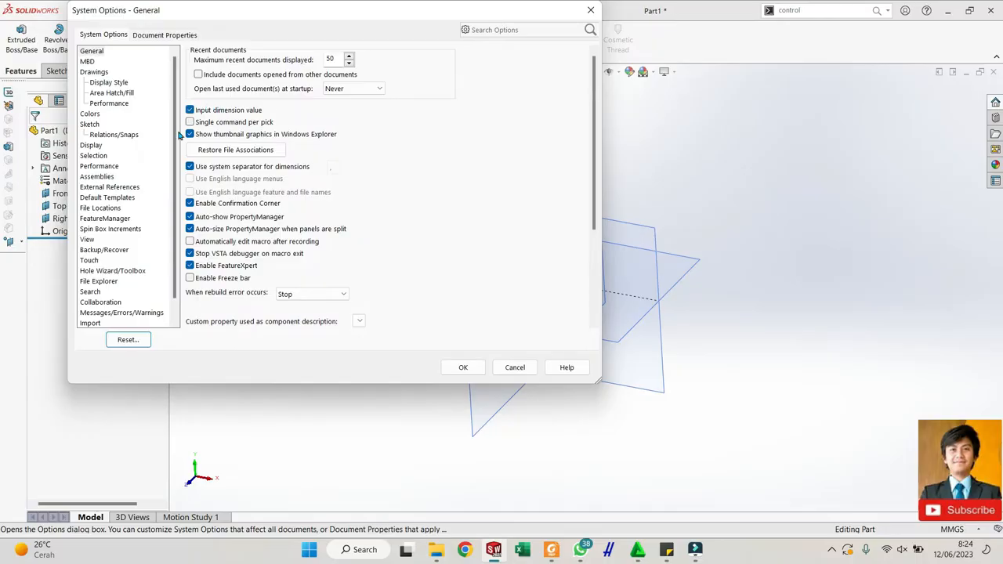
scroll(174, 152, "down", 1)
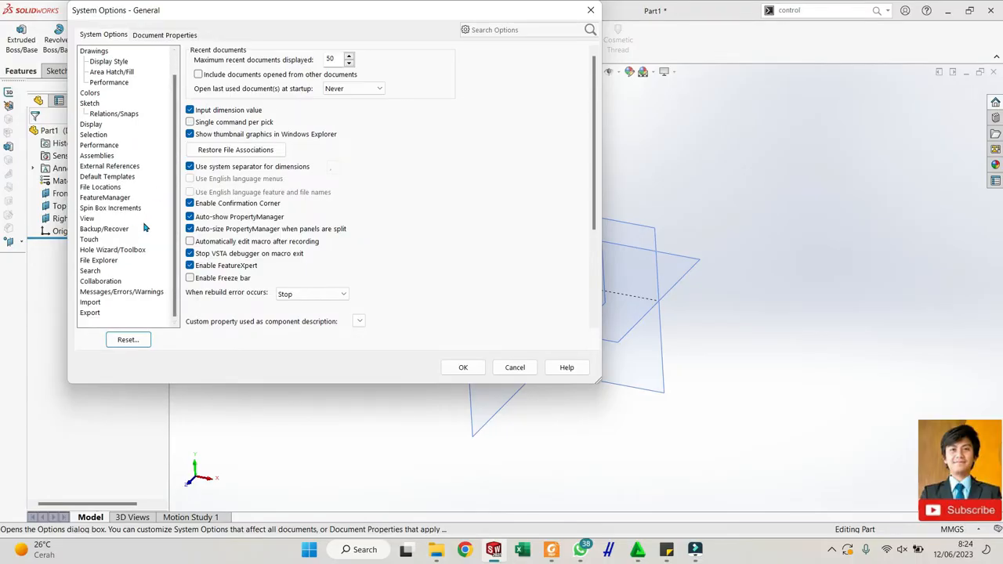
left_click(172, 36)
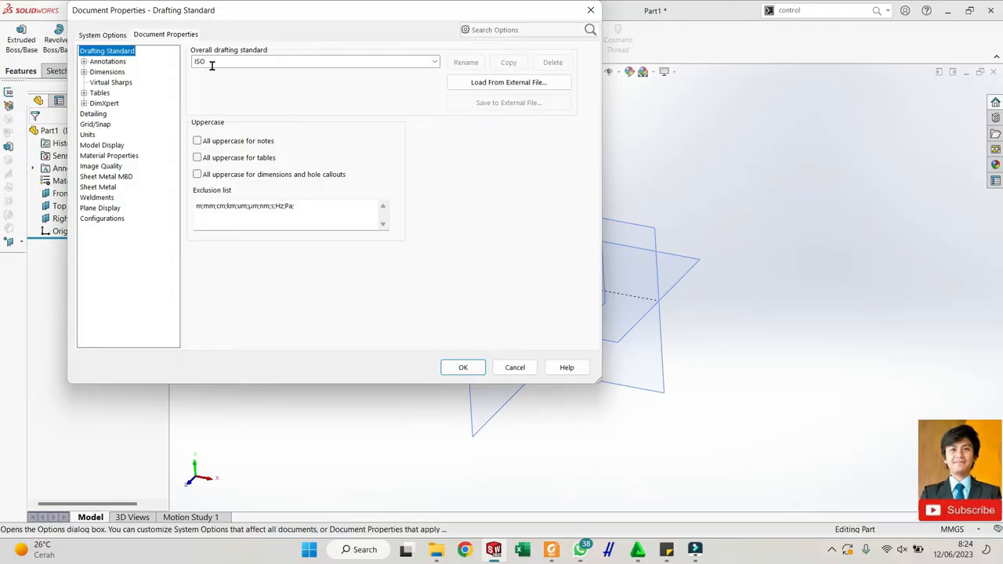
left_click(436, 63)
left_click(436, 63)
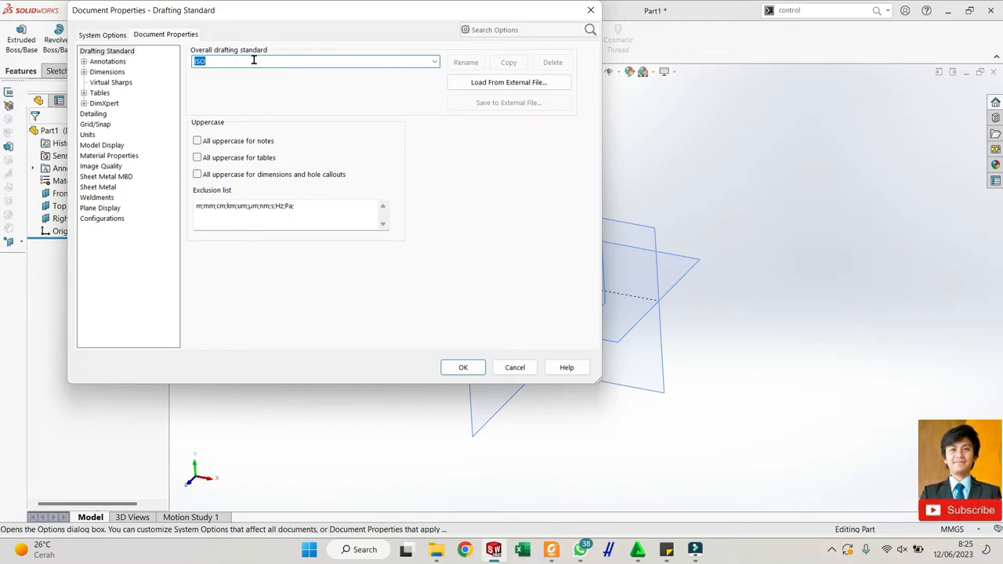
left_click(589, 10)
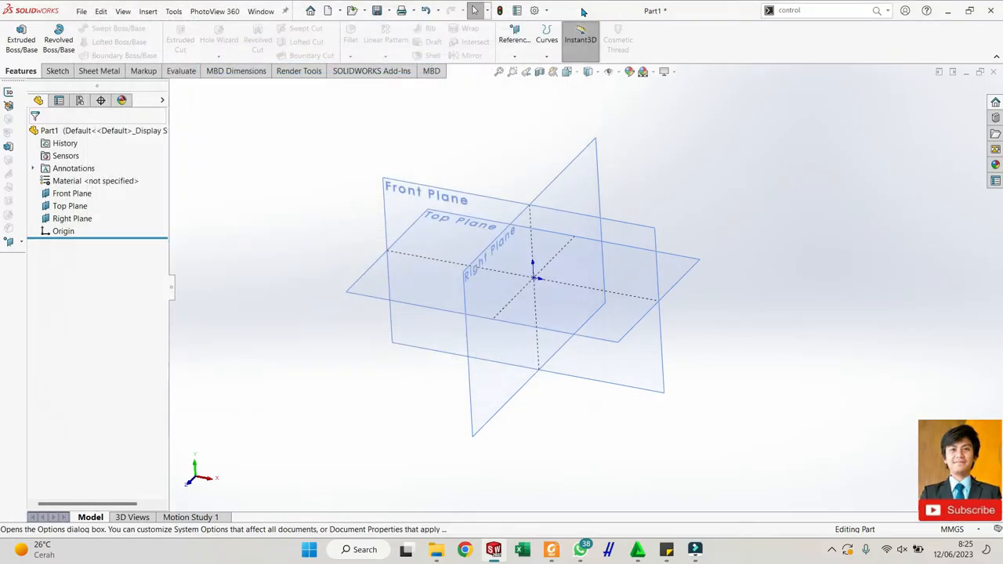
left_click(965, 532)
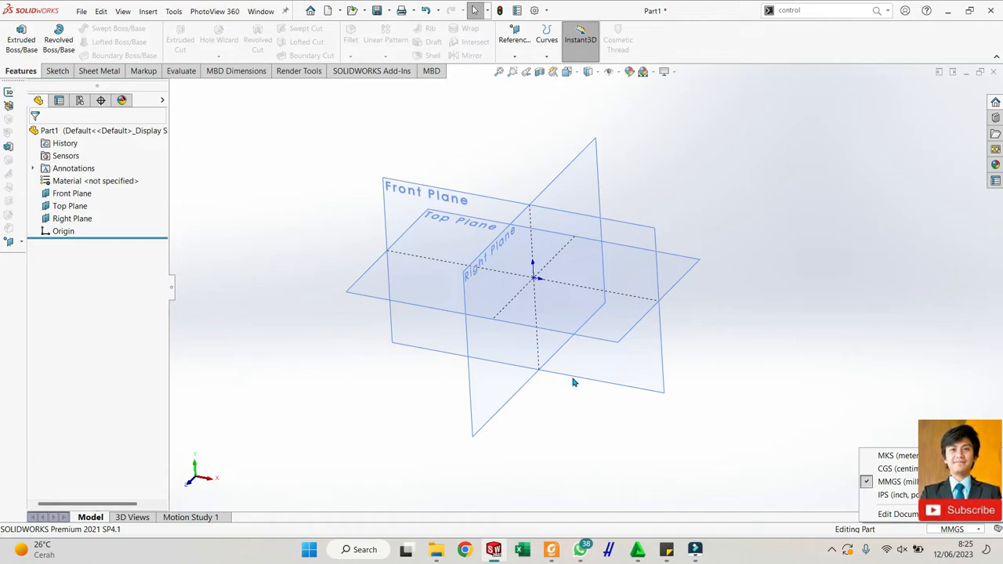
left_click(575, 412)
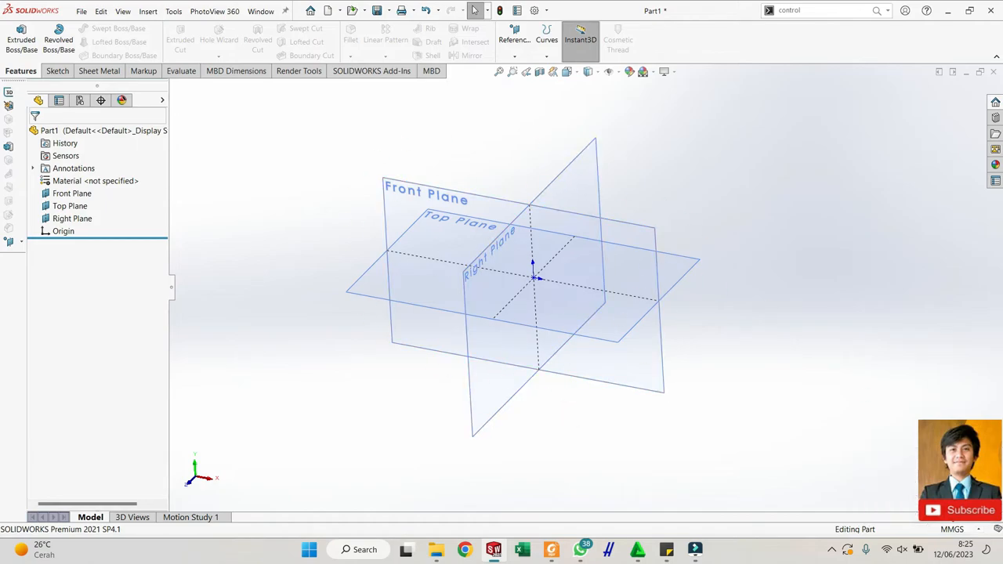
- In the document properties, set the annotation text font to ISOCPEUR and review the annotation subcategories
left_click(546, 11)
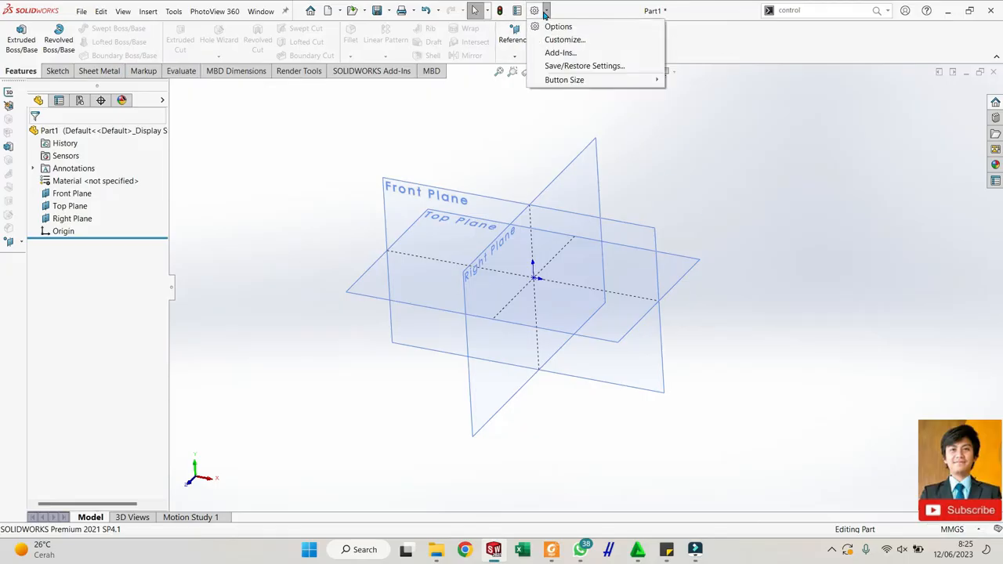
left_click(541, 27)
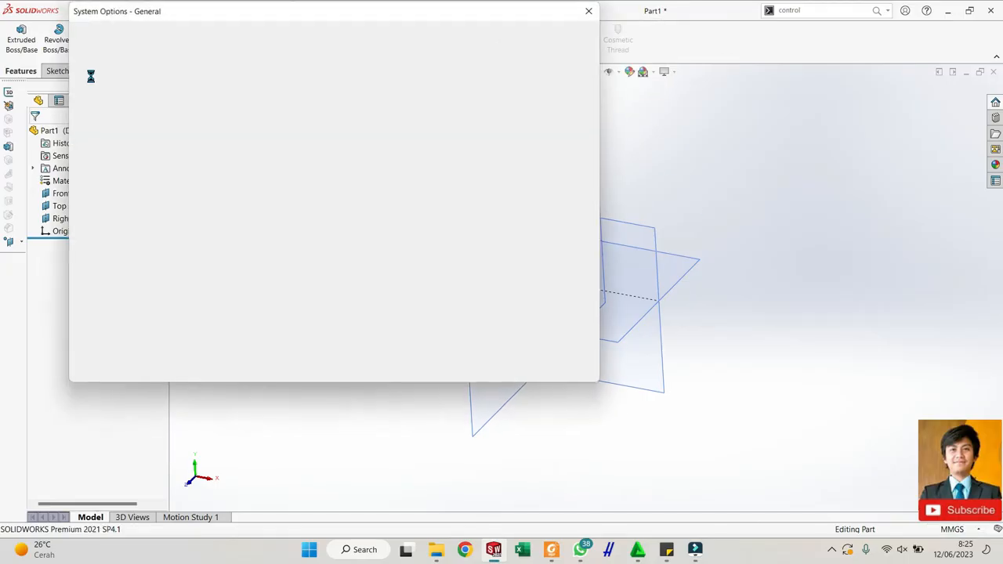
left_click(158, 36)
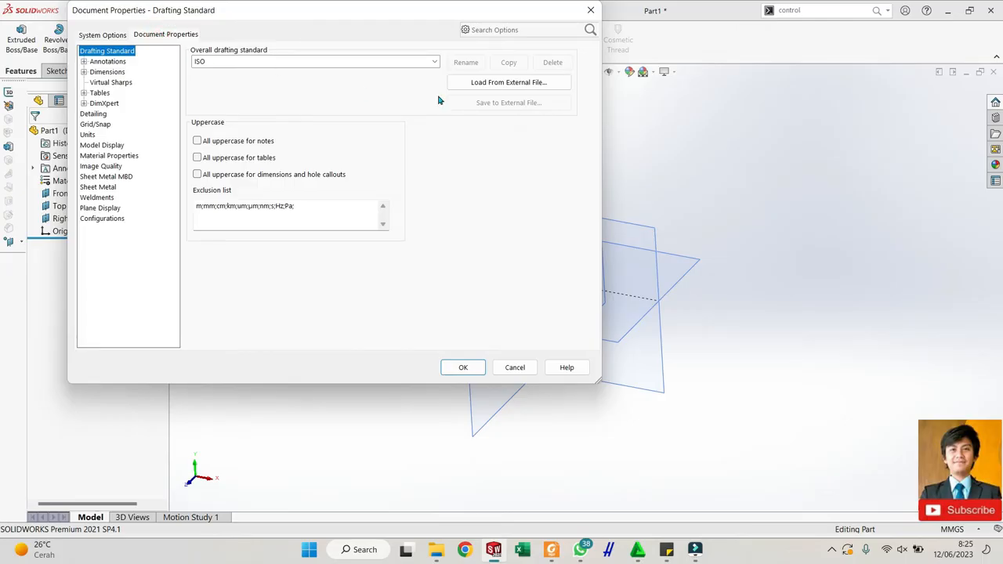
left_click_drag(597, 381, 596, 401)
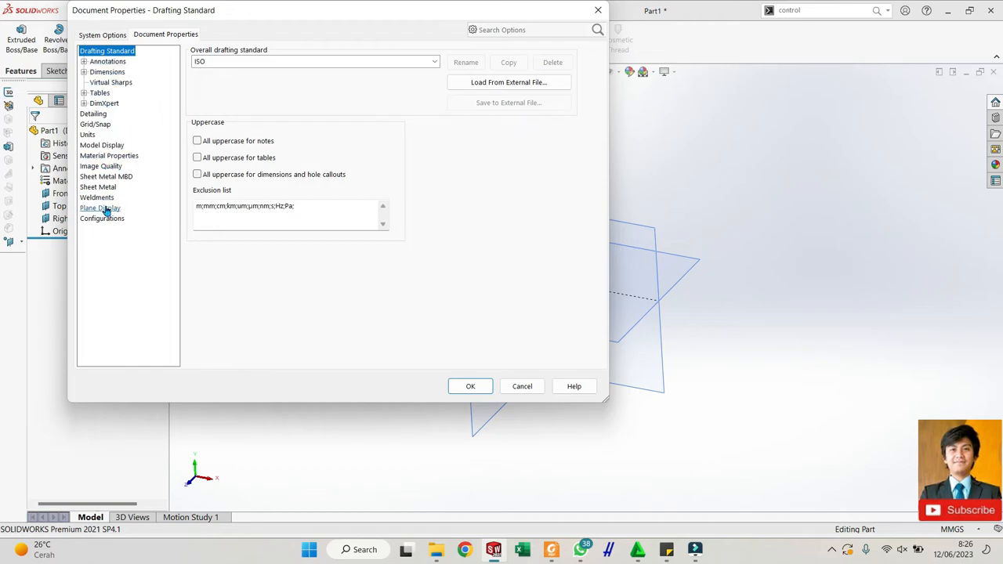
left_click(107, 63)
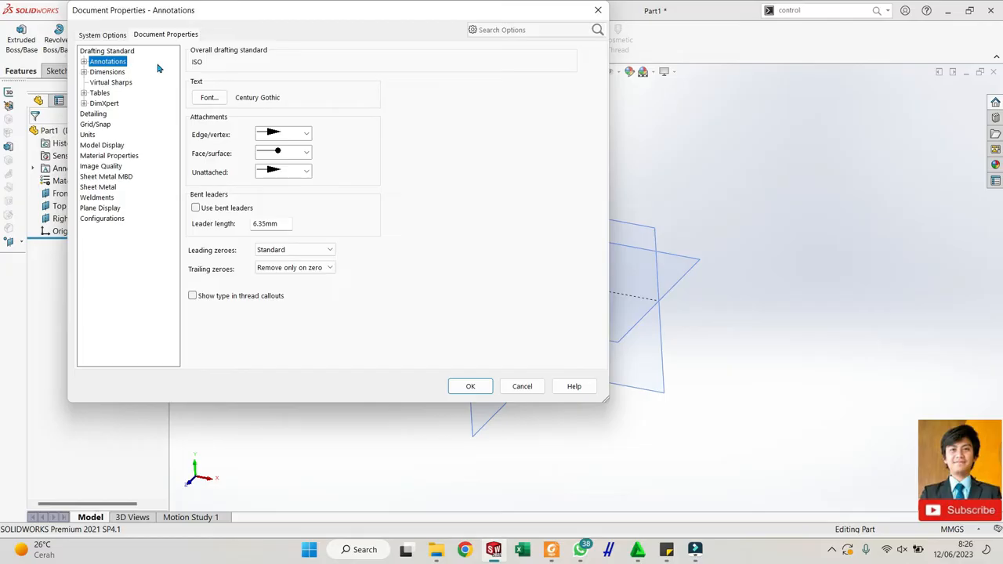
left_click(206, 99)
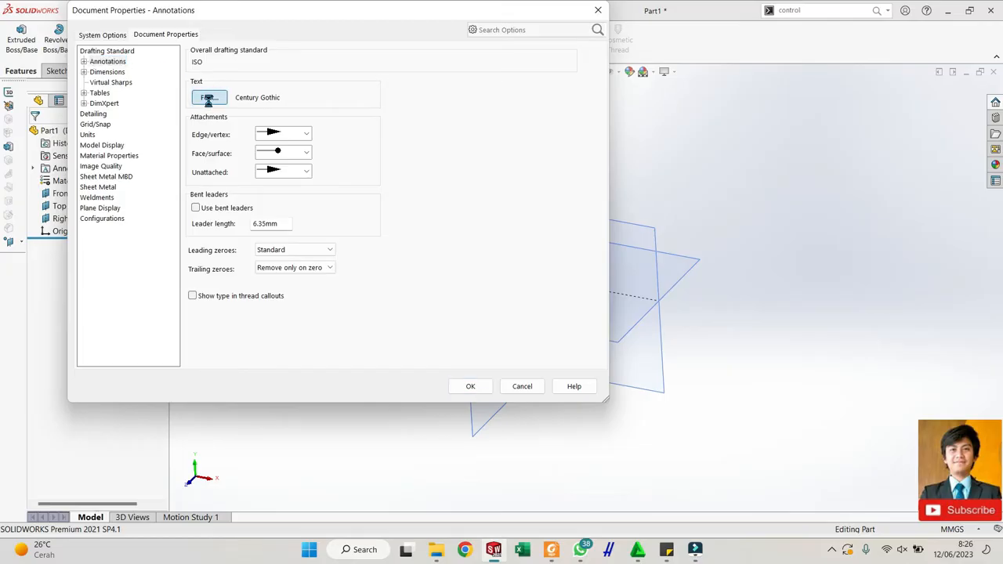
left_click(251, 146)
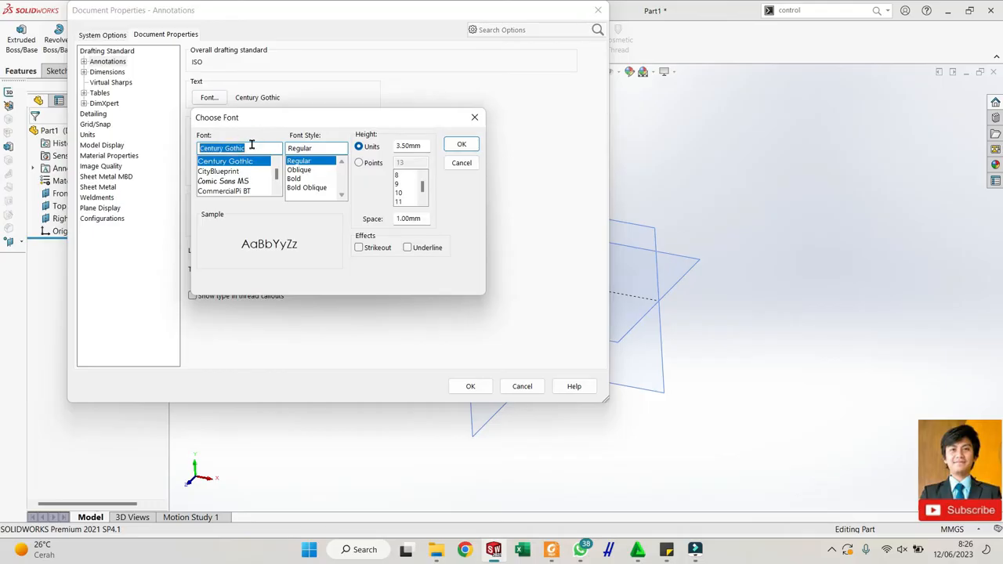
type("iso")
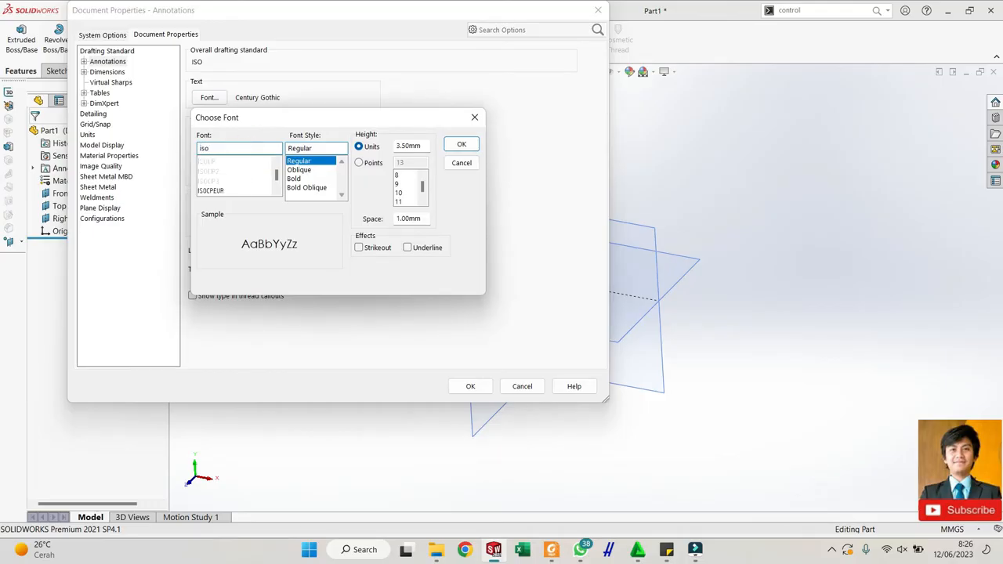
left_click(218, 193)
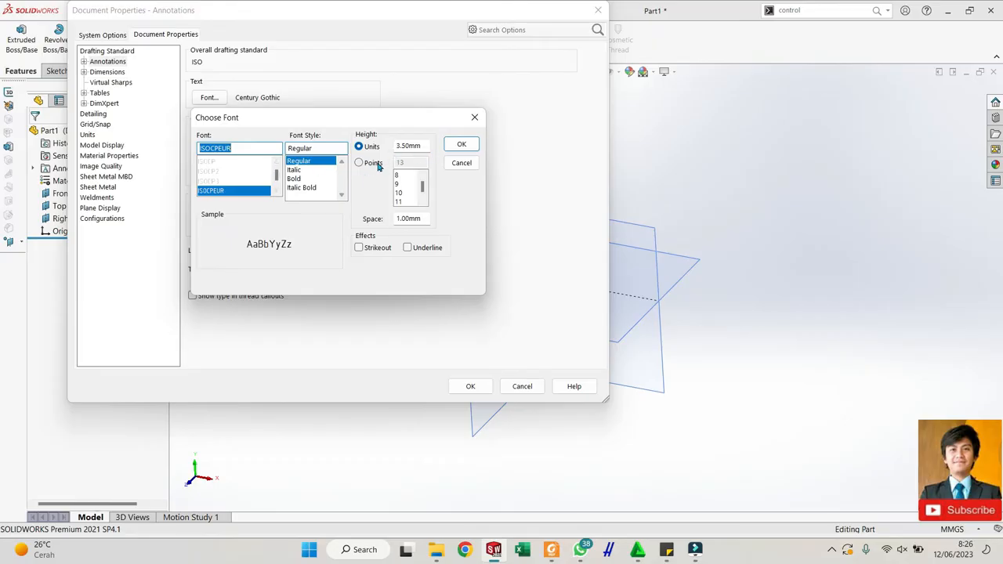
left_click(462, 147)
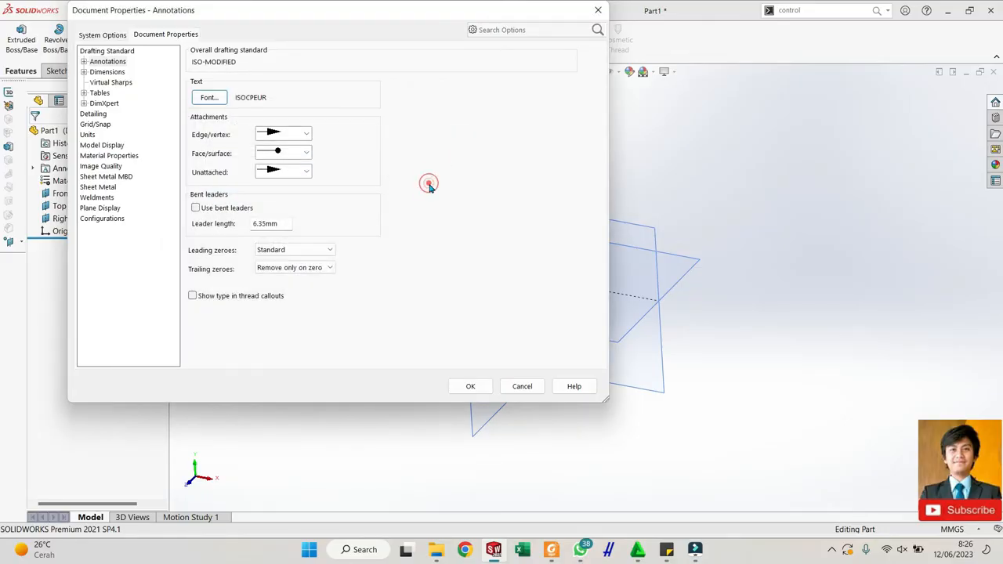
left_click(84, 61)
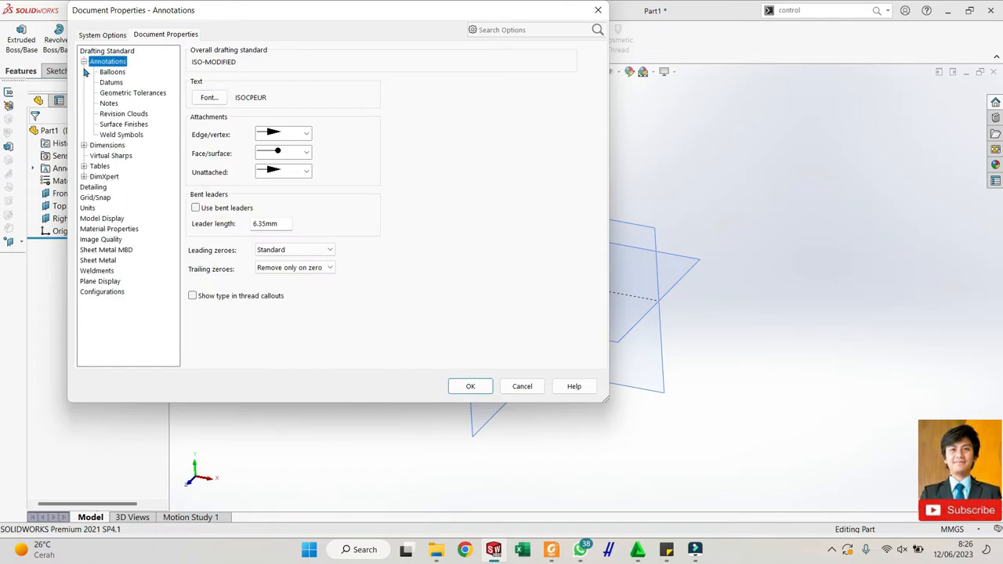
left_click(84, 61)
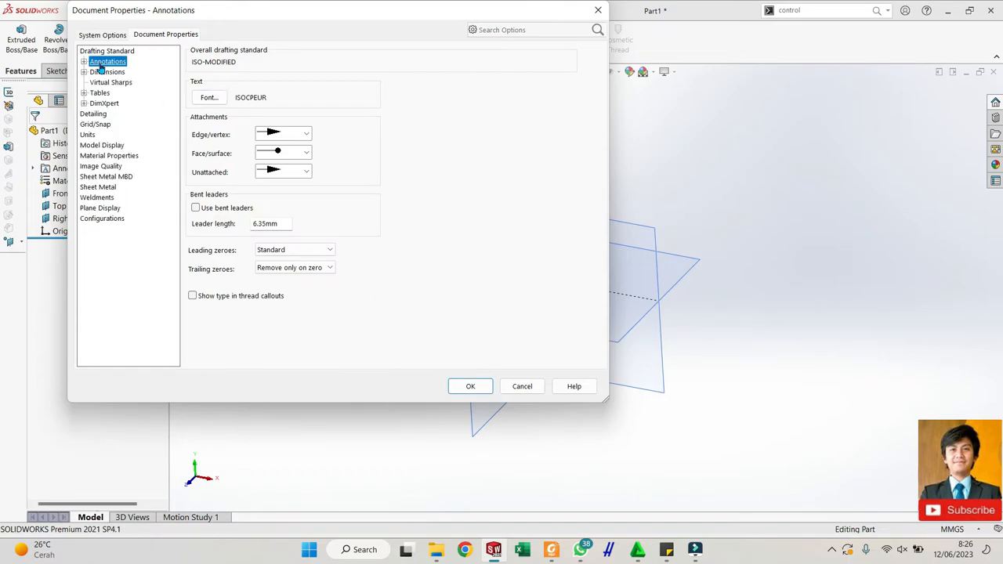
- Review the annotation subcategories of the document properties, including balloons, geometric tolerances, notes and revision clouds
left_click(83, 62)
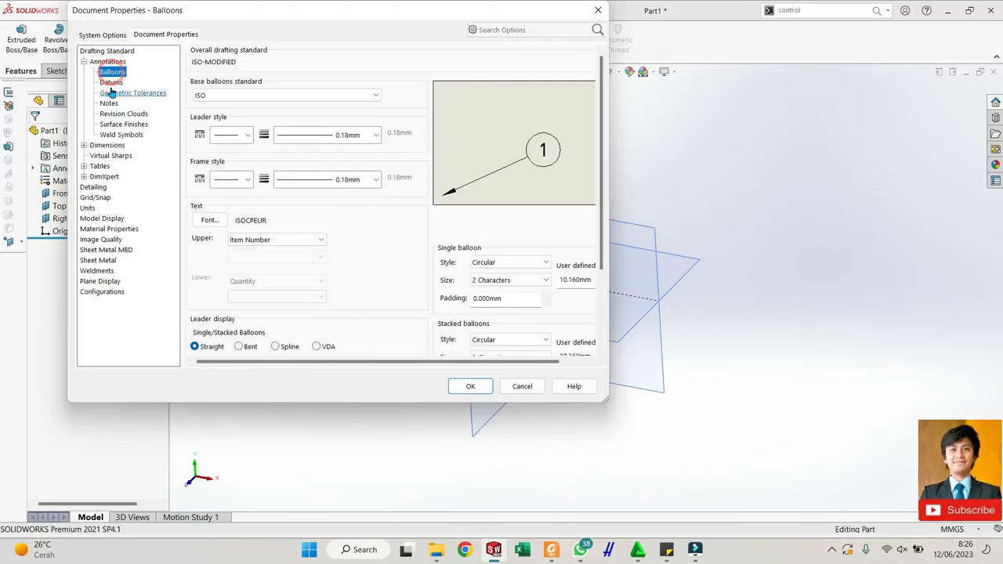
left_click(111, 71)
left_click(107, 62)
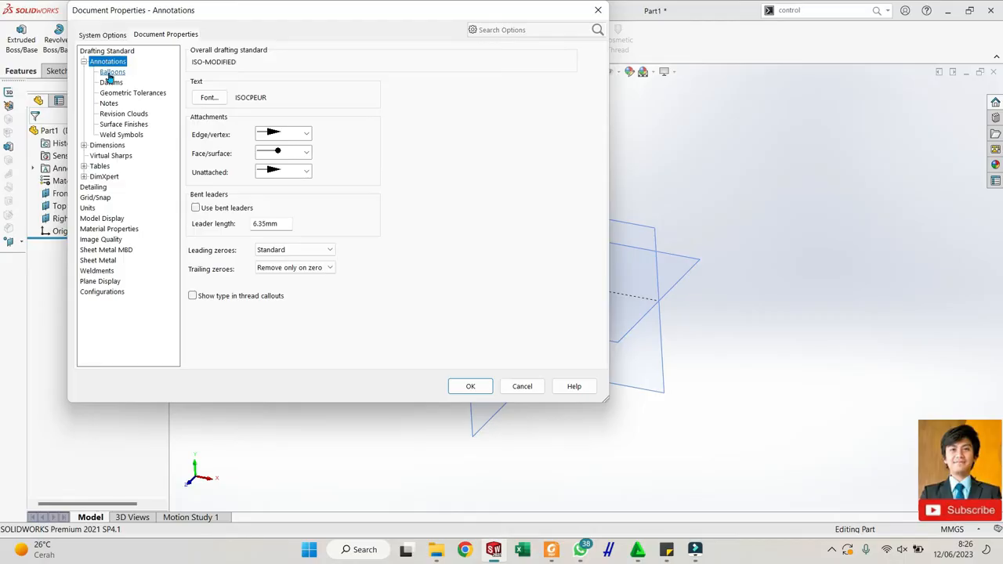
left_click(112, 71)
left_click(110, 93)
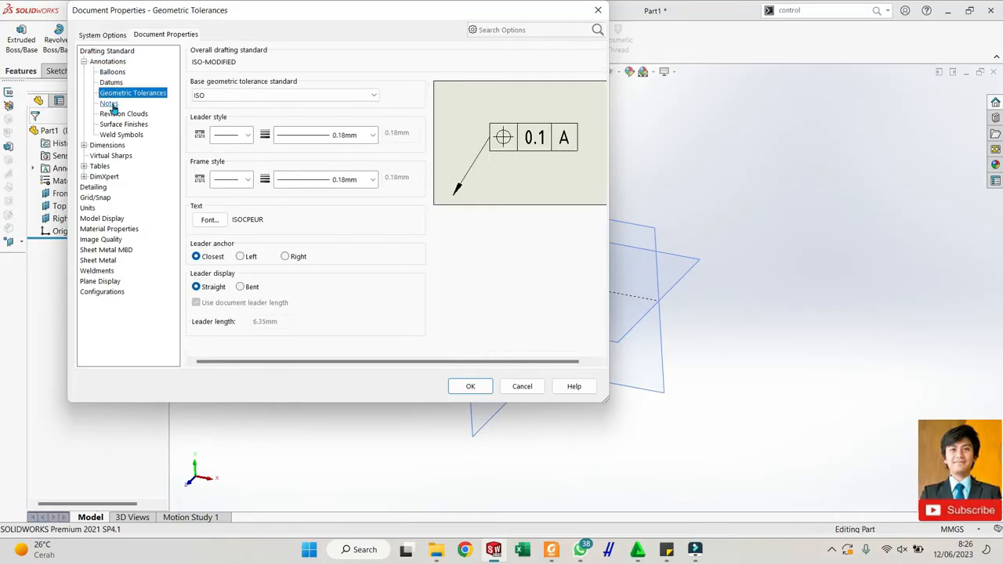
left_click(109, 103)
left_click(112, 114)
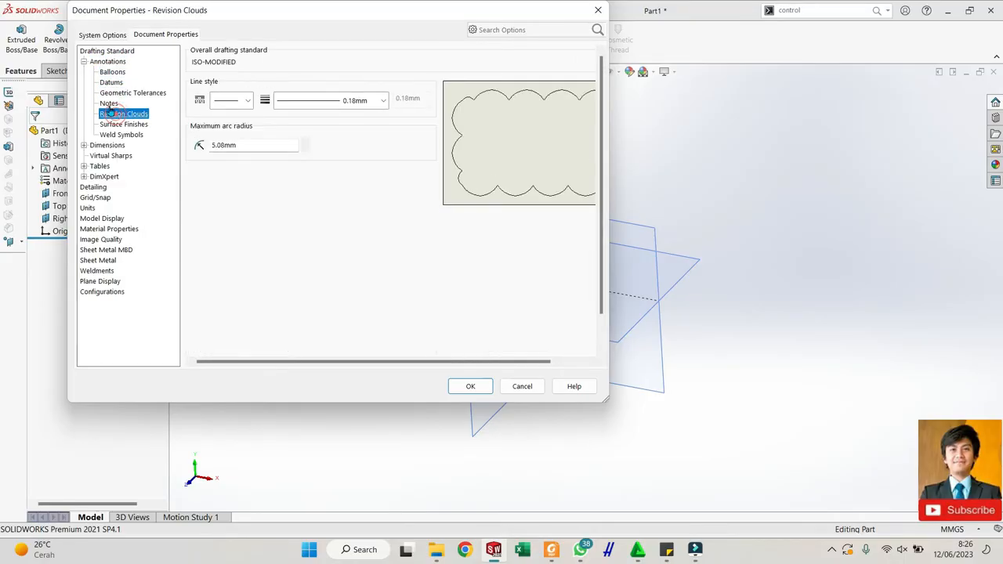
left_click(84, 61)
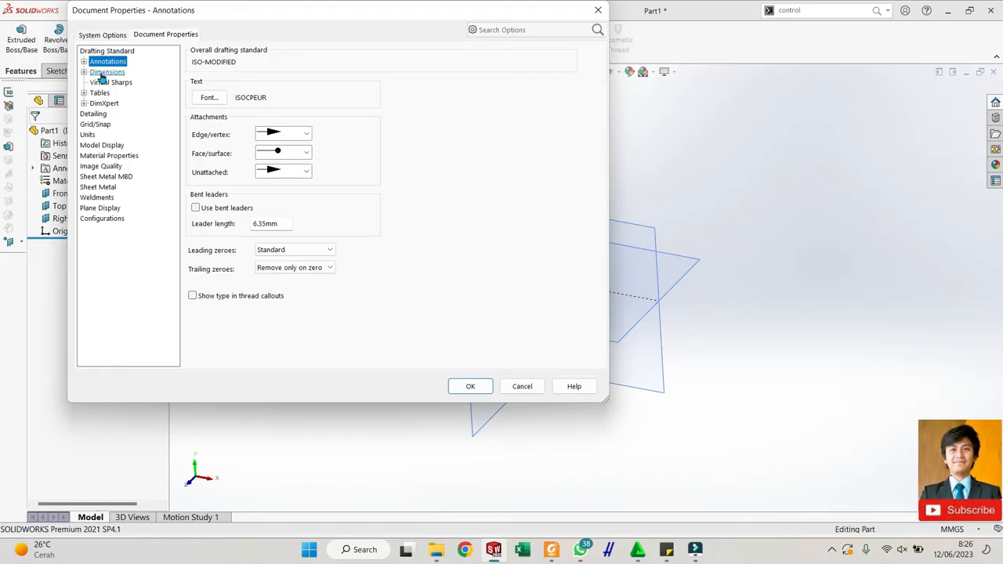
- Set the text font for the document's dimensions to ISOCPEUR
left_click(103, 73)
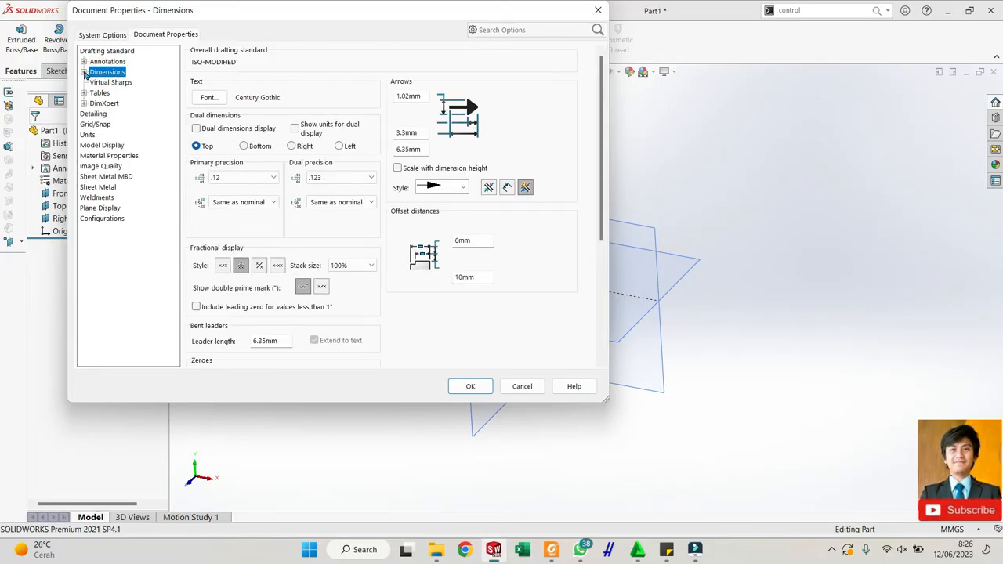
left_click(204, 99)
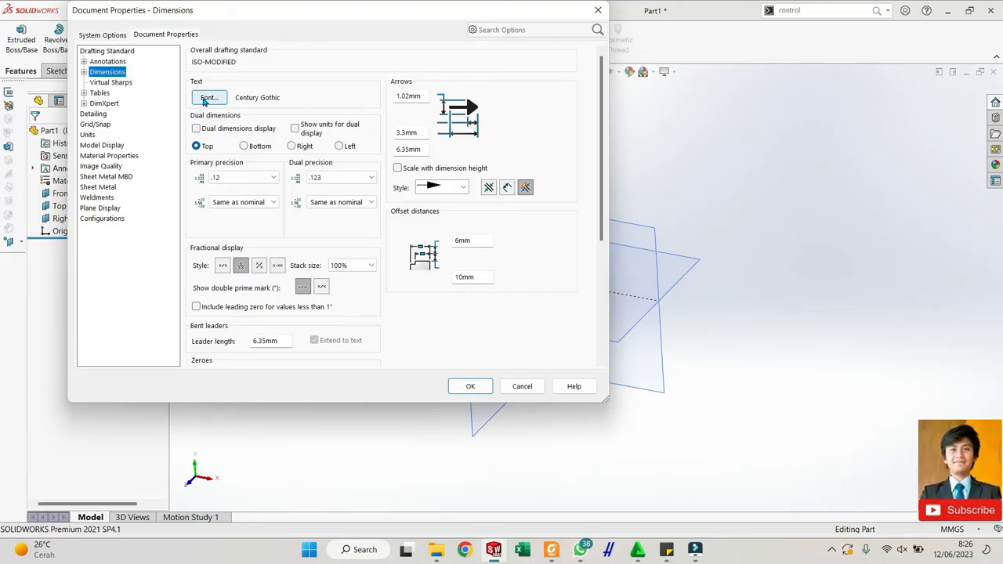
left_click(206, 98)
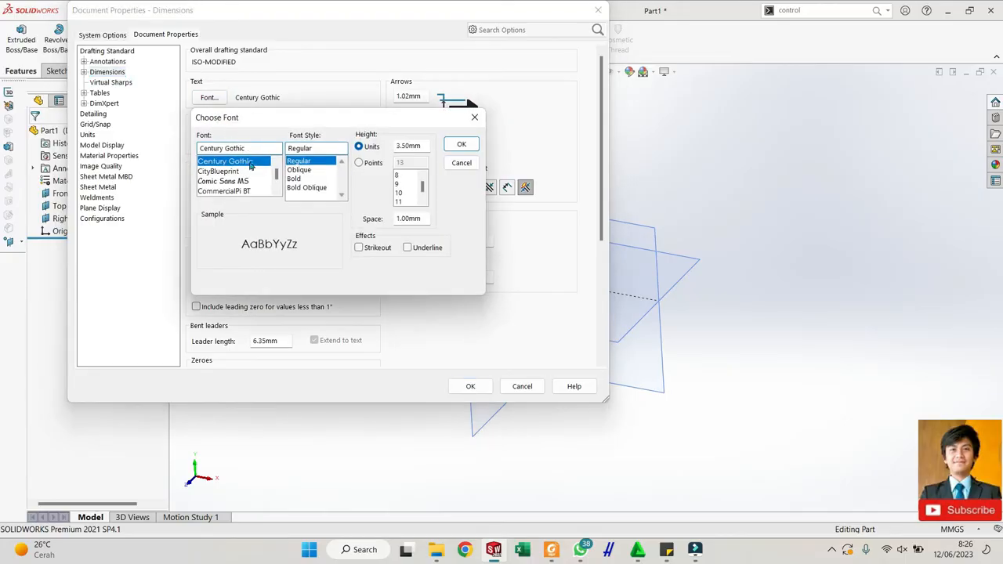
left_click(262, 146)
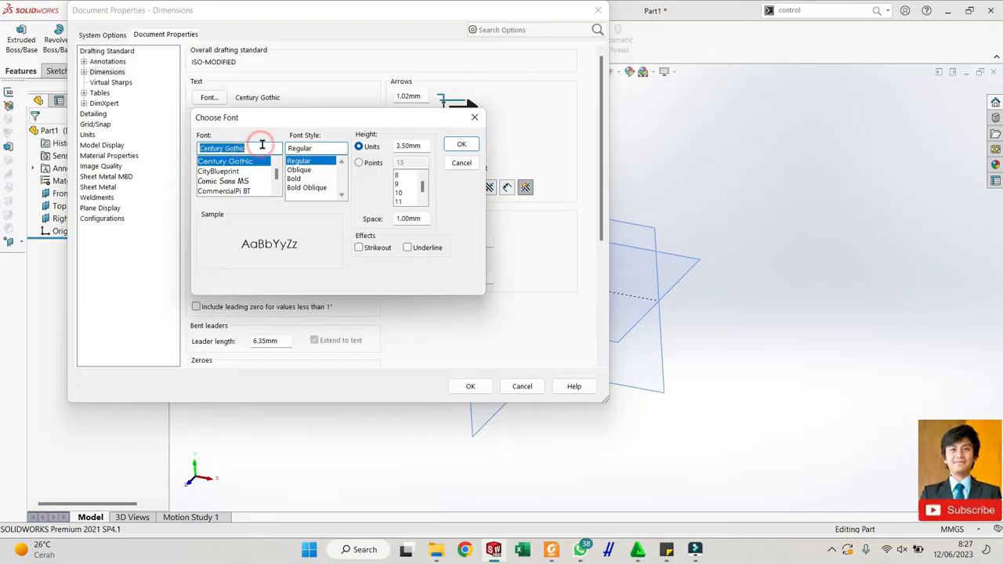
type("isoc")
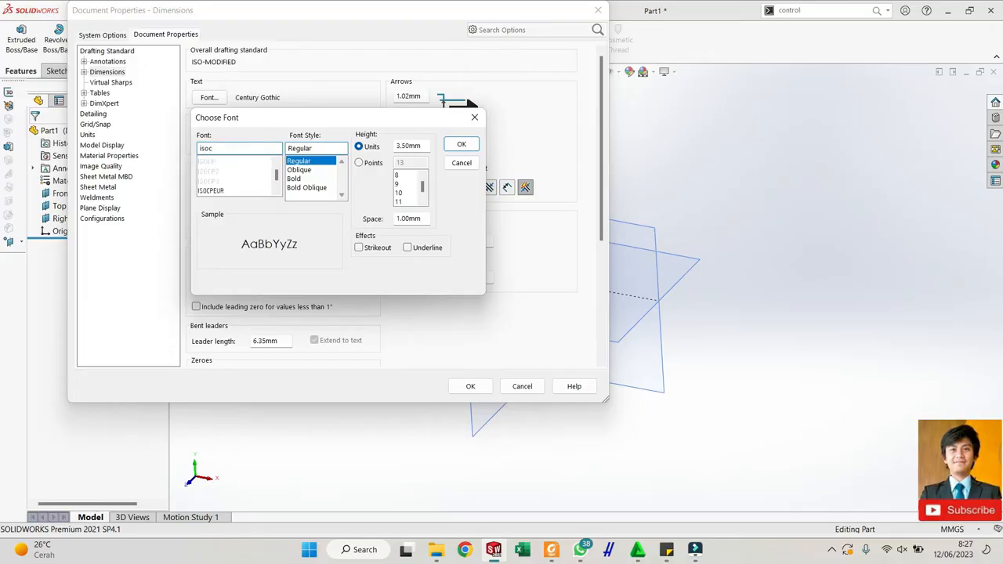
left_click(233, 190)
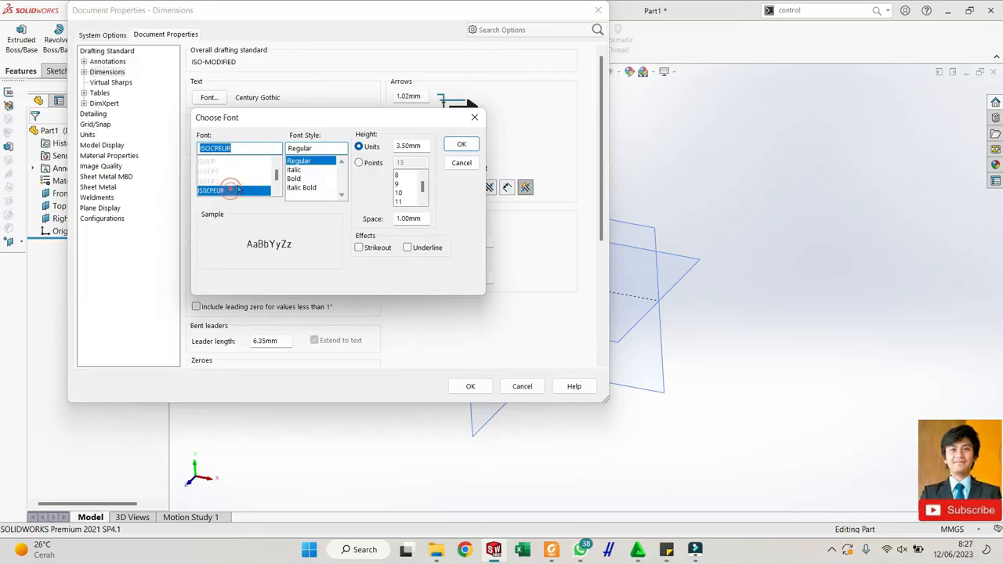
left_click(462, 146)
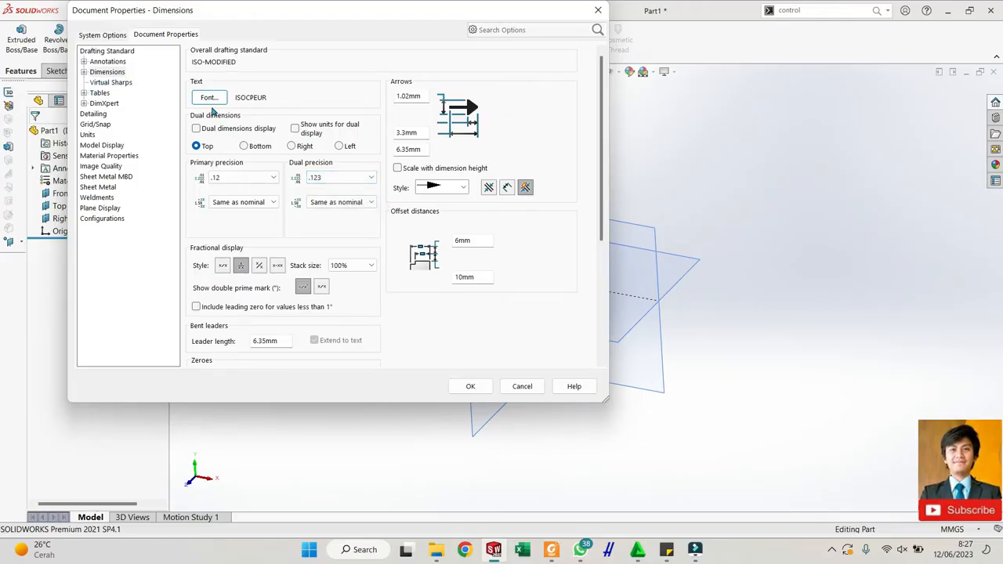
- Set the primary dimension precision to None and the upper dimension offset distance to 7, and review the remaining dimension settings
left_click(229, 180)
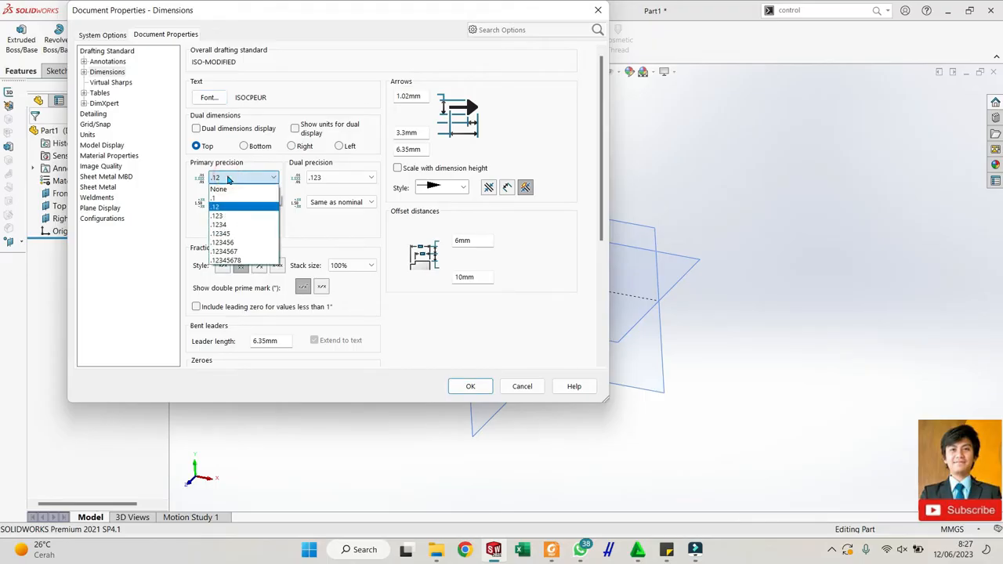
left_click(226, 190)
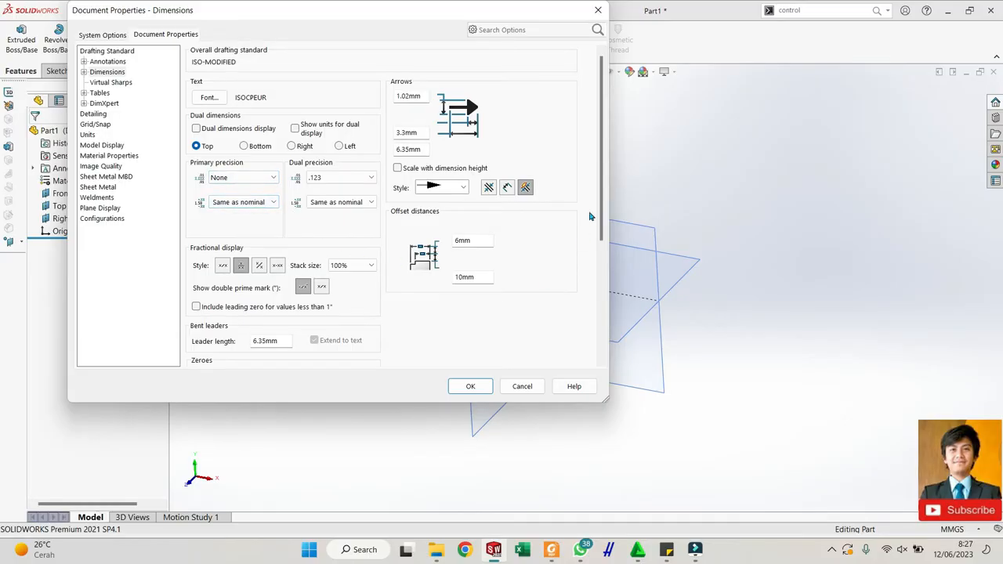
mouse_move(601, 216)
left_mouse_down()
mouse_move(589, 283)
mouse_move(599, 234)
left_mouse_up()
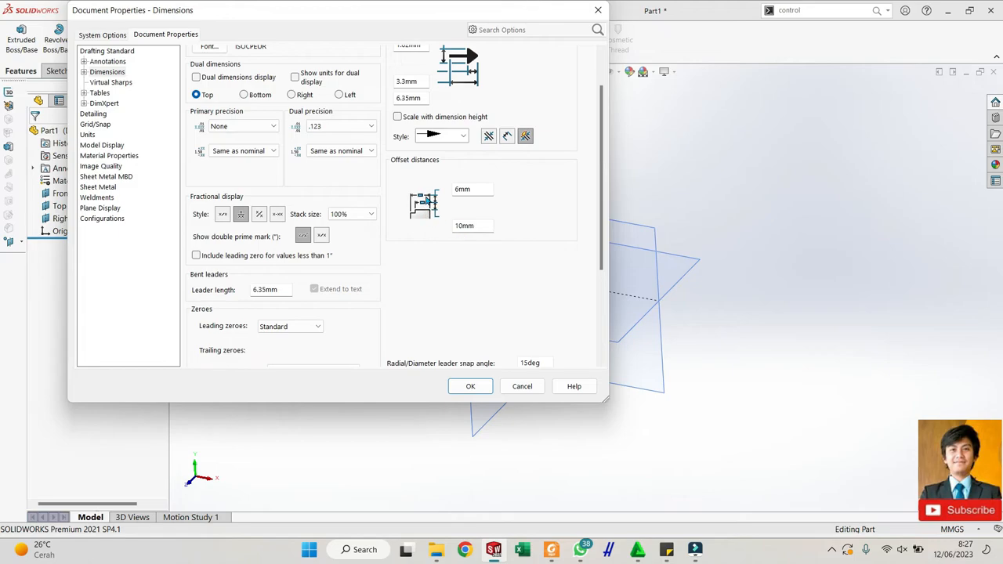
left_click(480, 186)
type("7")
left_click(486, 266)
scroll(362, 289, "down", 4)
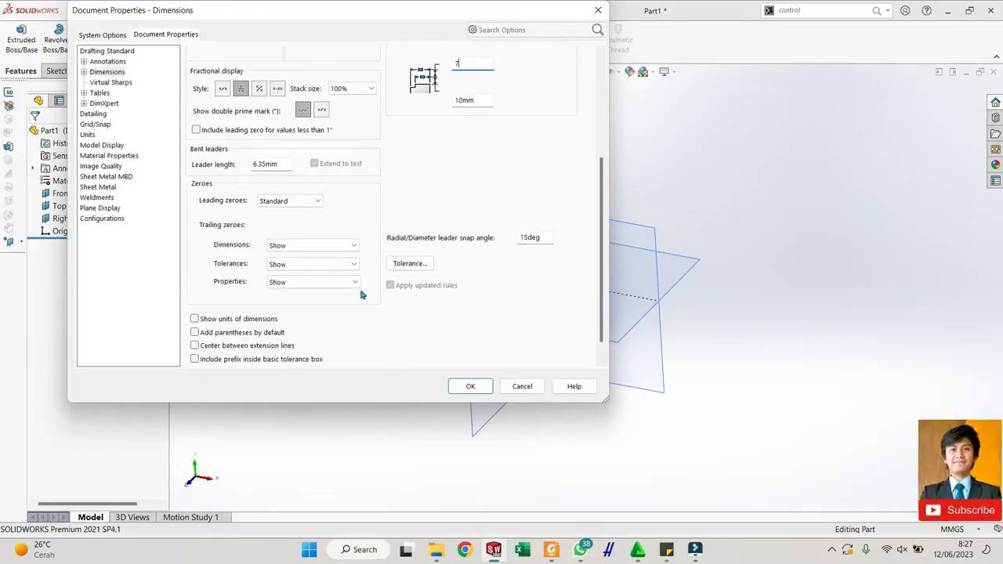
scroll(361, 294, "down", 1)
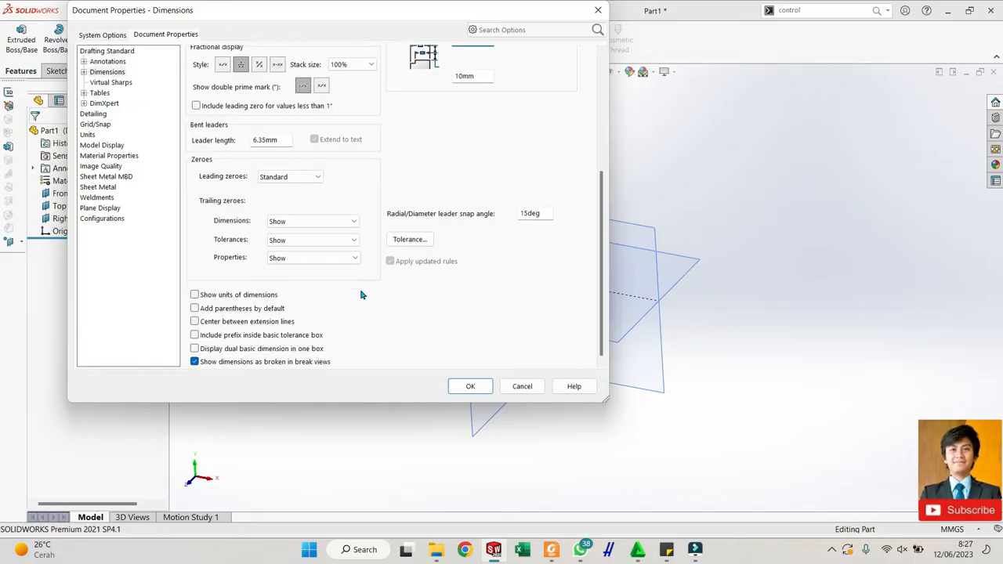
scroll(361, 295, "up", 6)
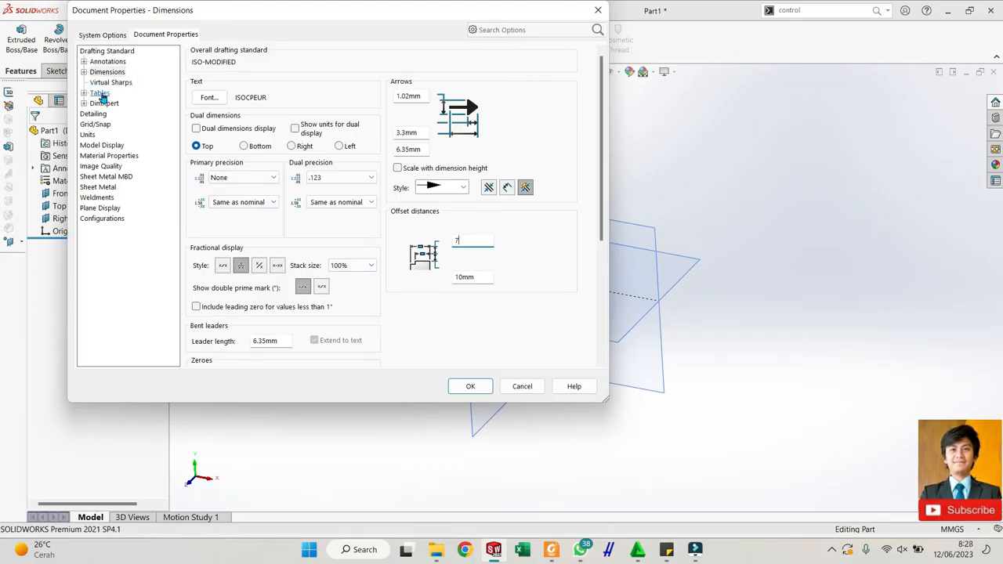
- Set the text font for the document's tables to ISOCPEUR
left_click(100, 94)
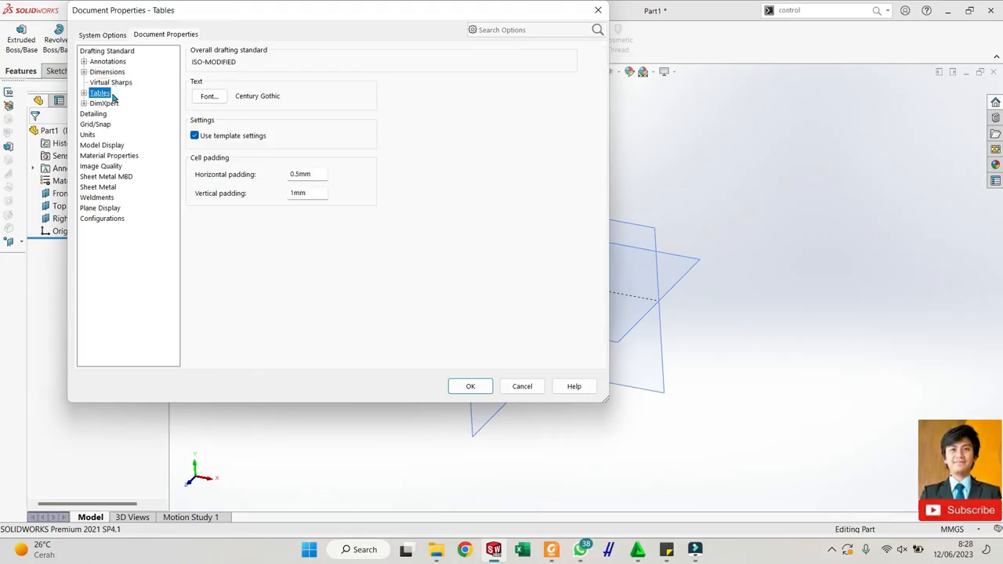
left_click(208, 96)
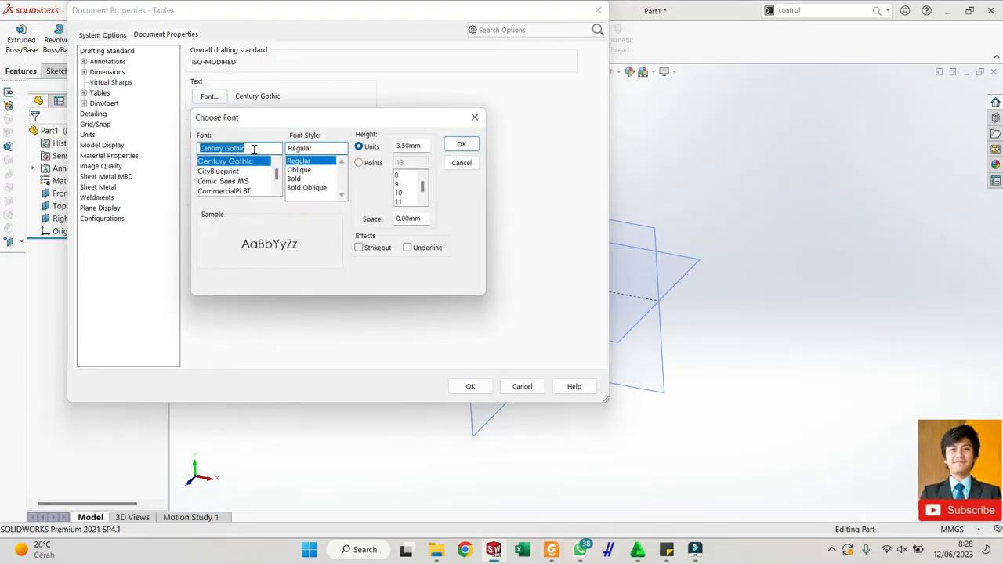
type("iso")
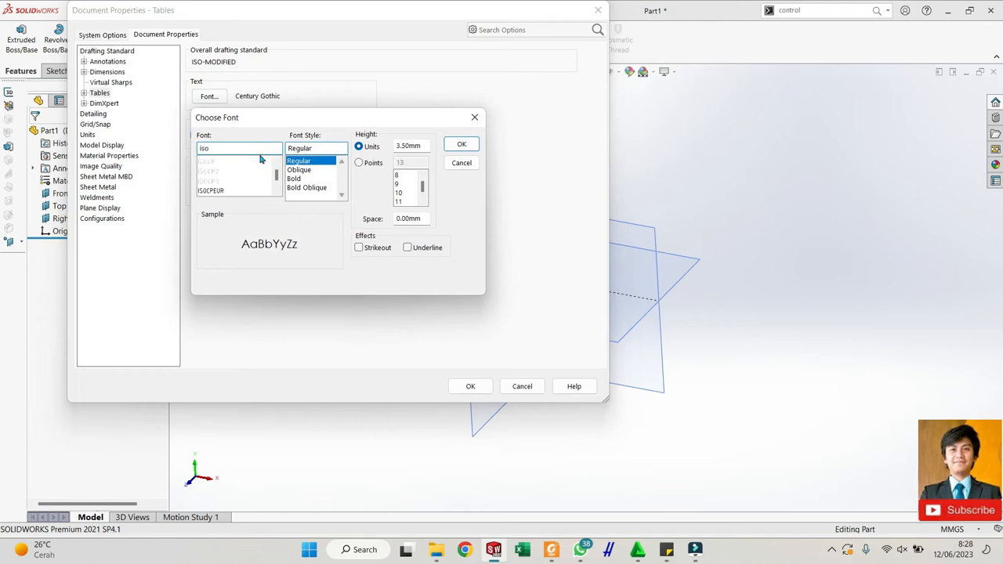
left_click(224, 192)
left_click(462, 144)
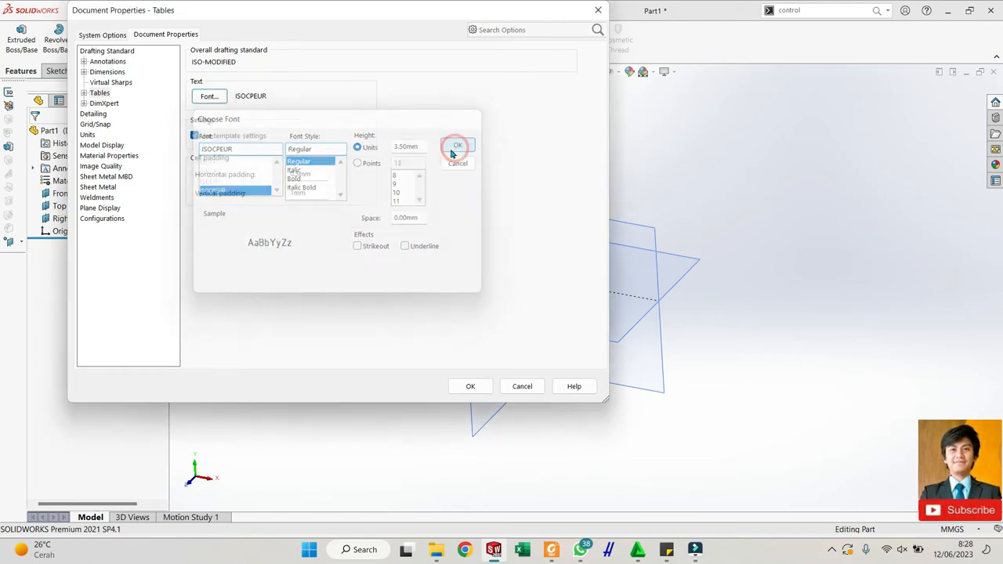
- Examine the DimXpert properties, including the size, location and chain dimension and geometric tolerance subcategories
left_click(104, 103)
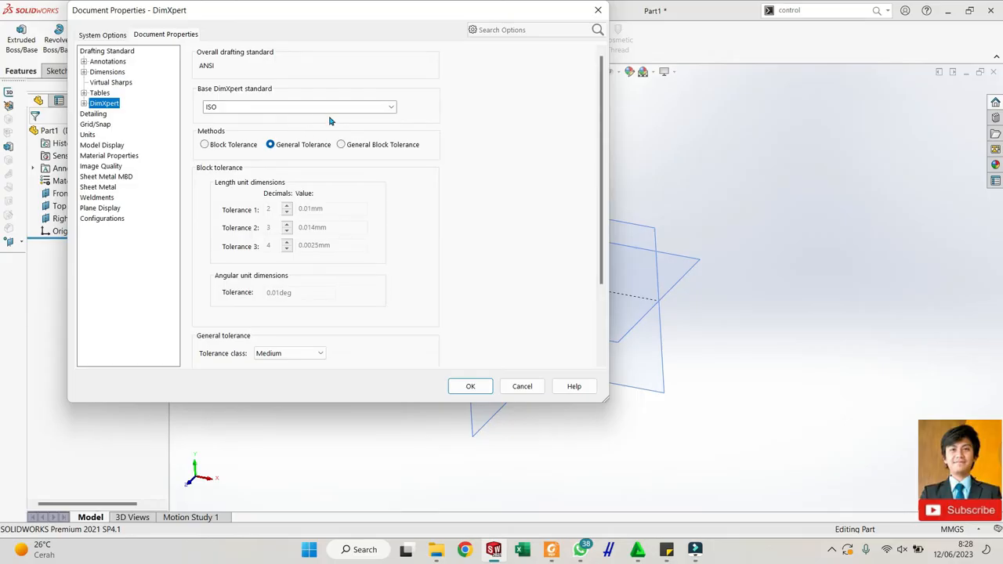
left_click_drag(598, 163, 595, 233)
scroll(196, 118, "up", 3)
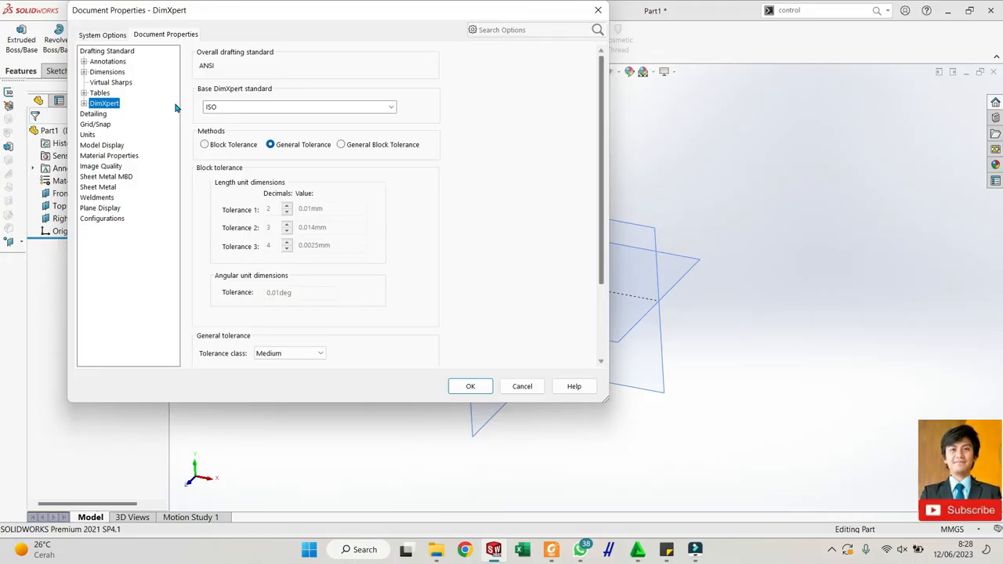
left_click(84, 104)
left_click(102, 114)
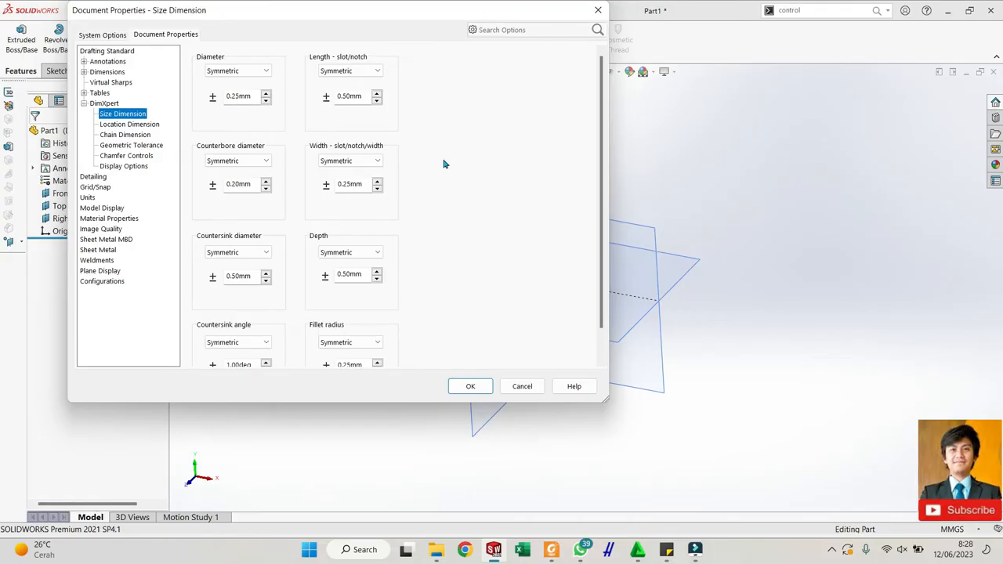
scroll(444, 166, "down", 2)
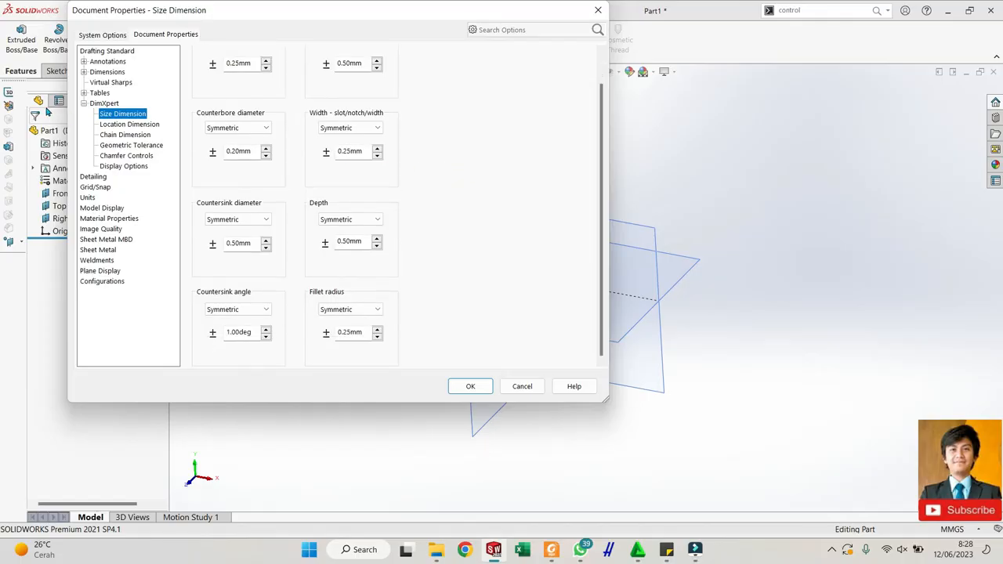
left_click(130, 135)
left_click(127, 126)
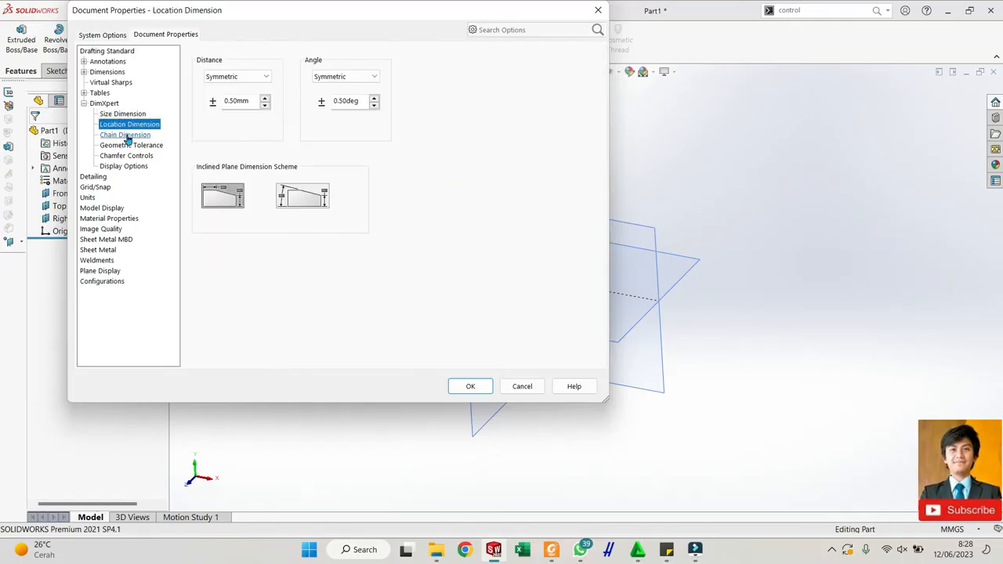
left_click(128, 136)
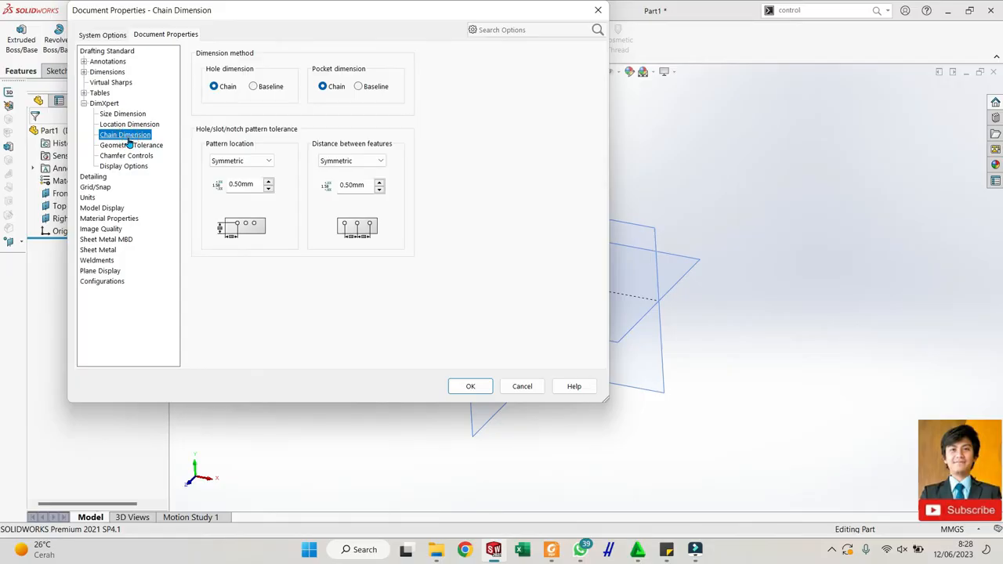
left_click(130, 147)
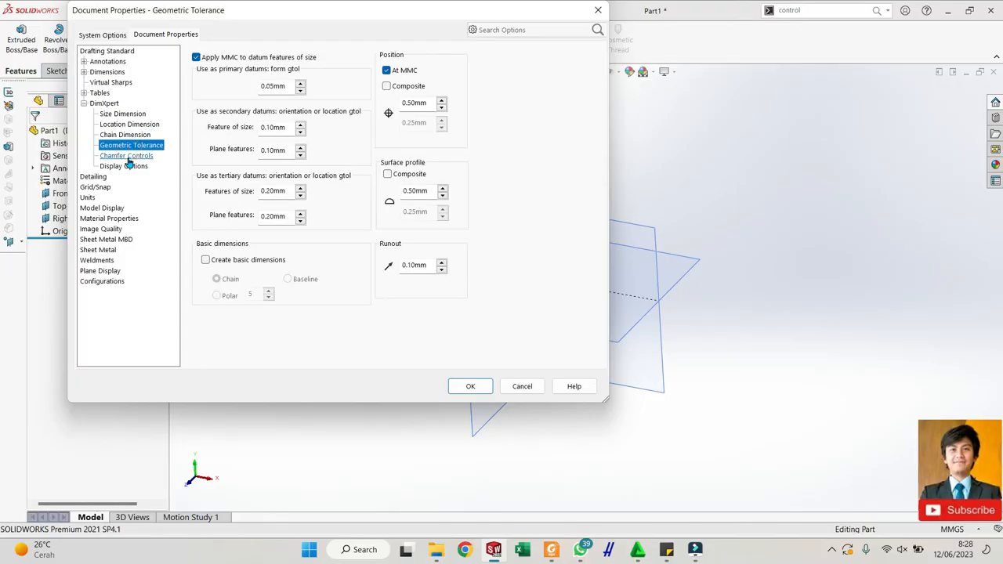
left_click(83, 104)
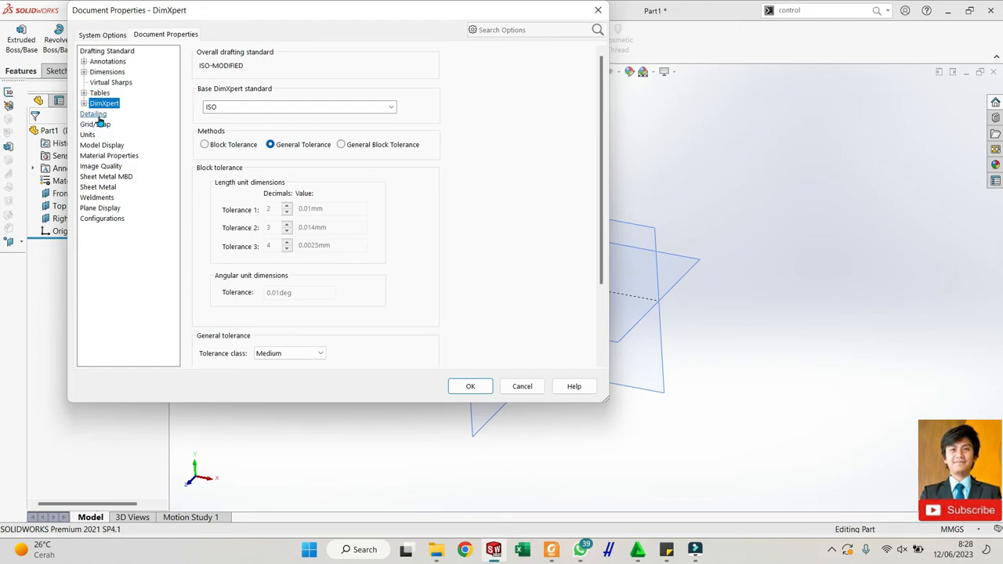
- Enable shaded cosmetic threads in the detailing properties and set the name font for points, axes and coordinate systems to ISOCPEUR
left_click(94, 115)
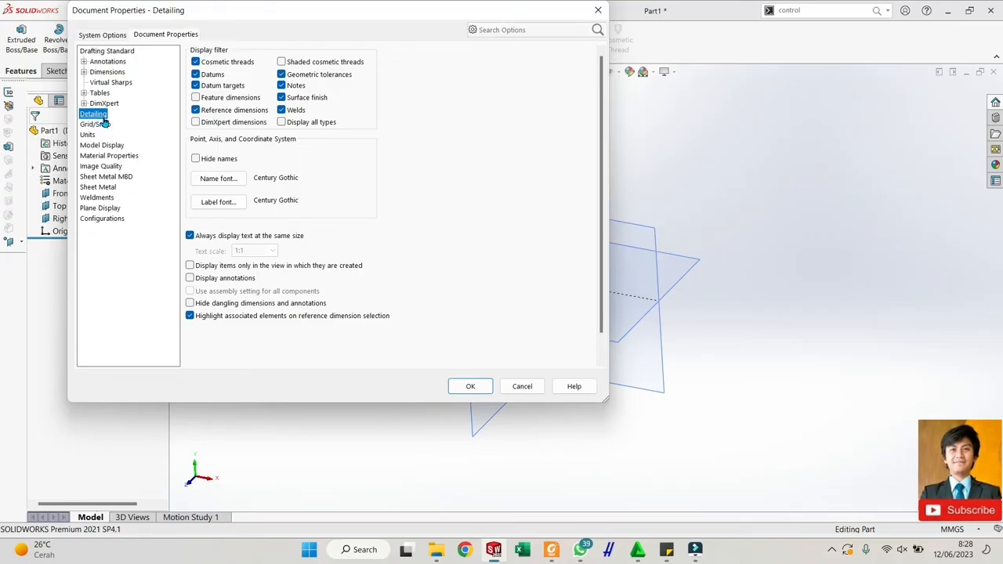
left_click(282, 64)
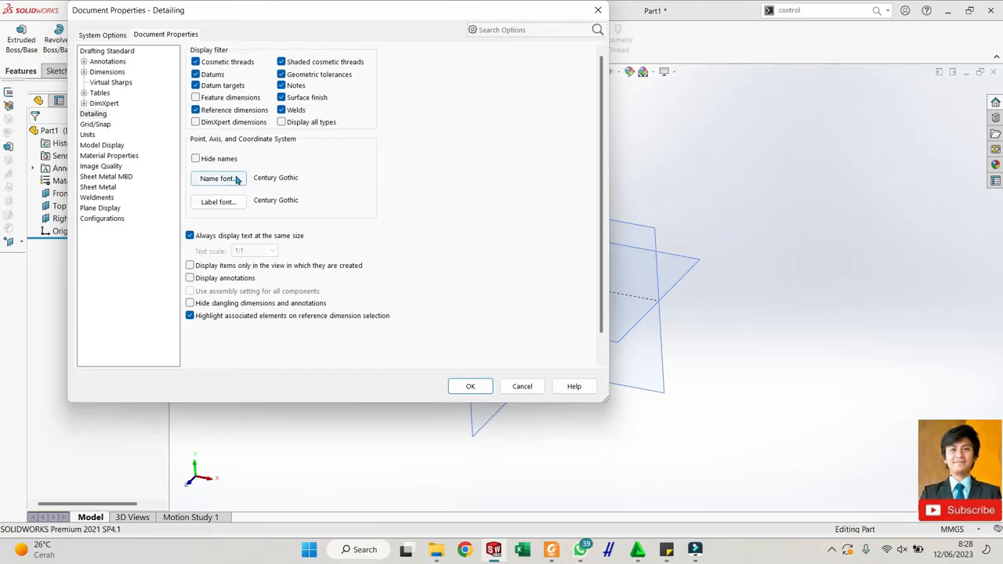
left_click(217, 179)
left_click(255, 145)
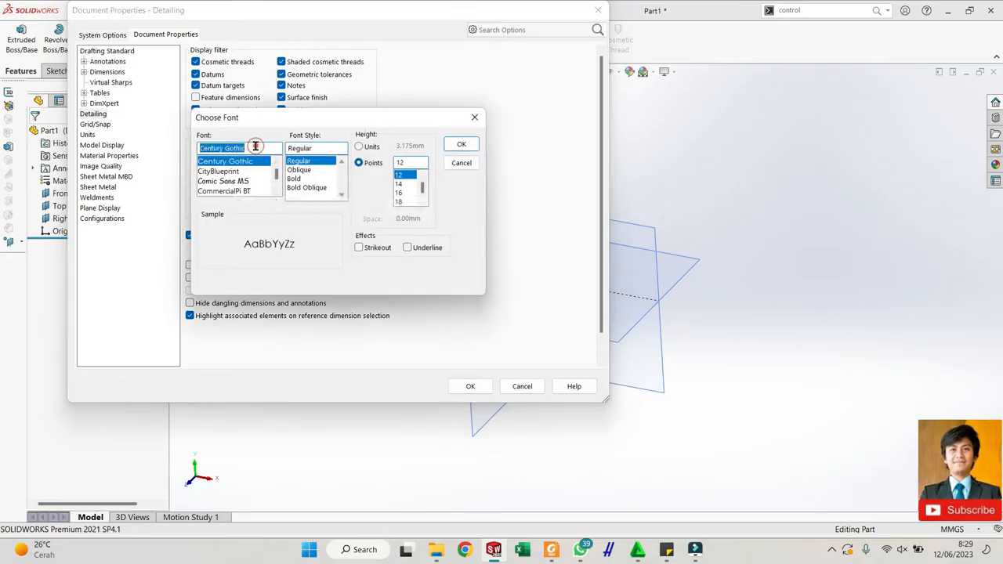
type("iso")
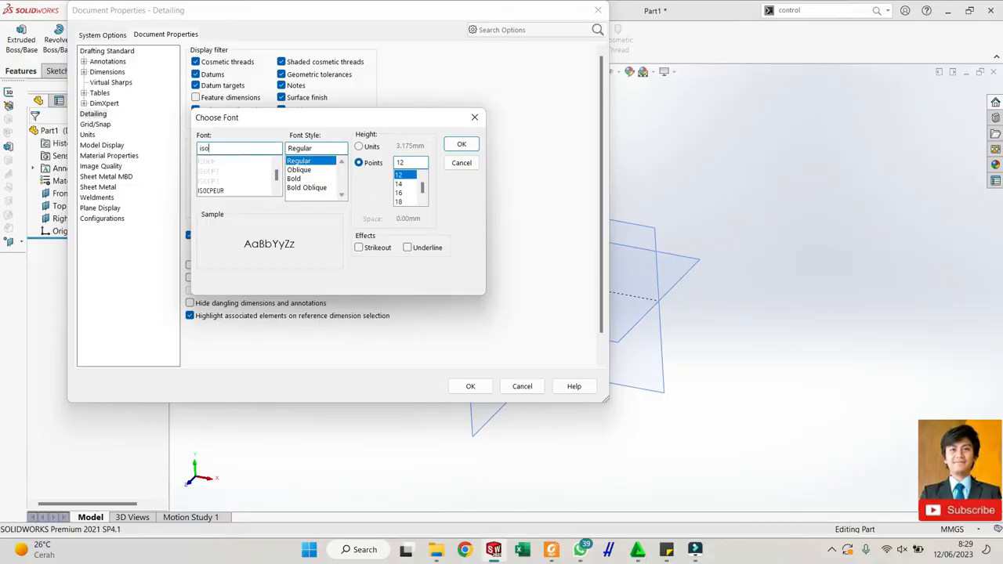
left_click(211, 191)
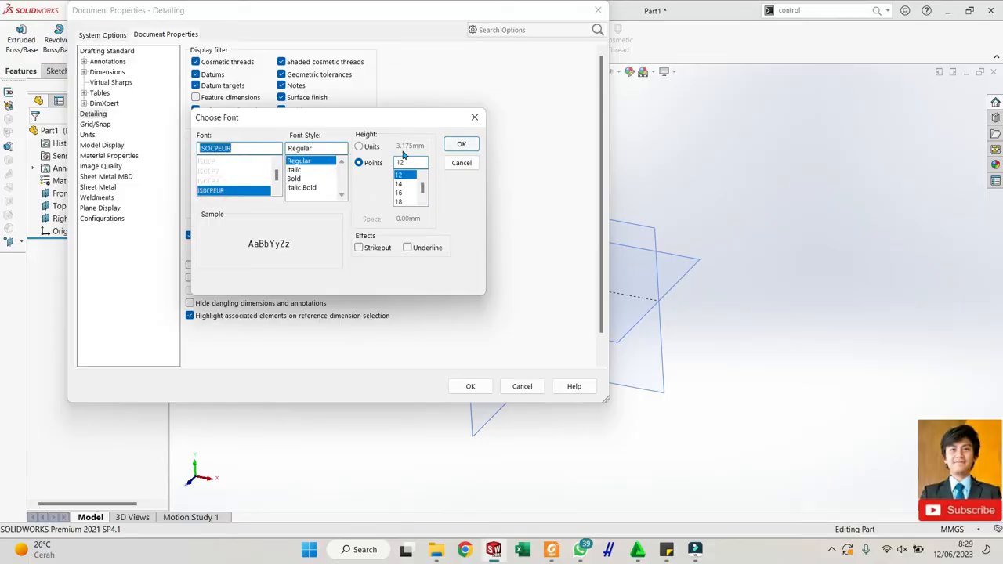
left_click(460, 144)
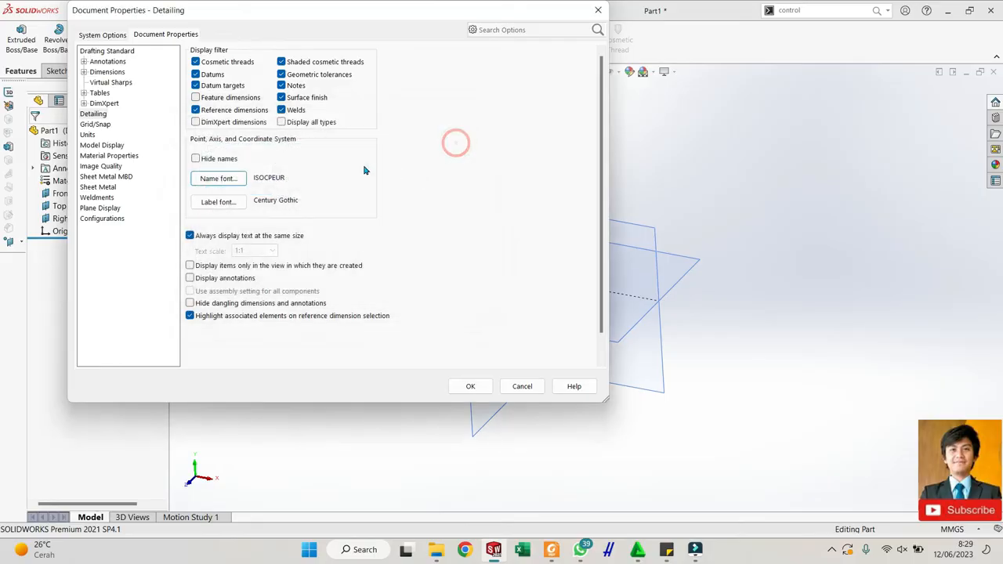
- Set the label font for points, axes and coordinate systems to ISOCPEUR
left_click(226, 203)
left_click(265, 148)
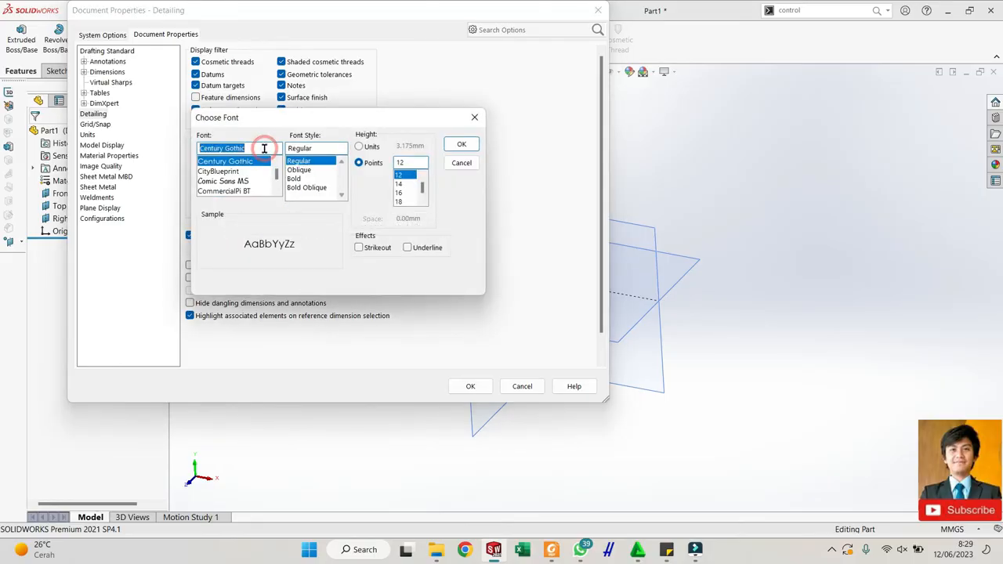
type("iso")
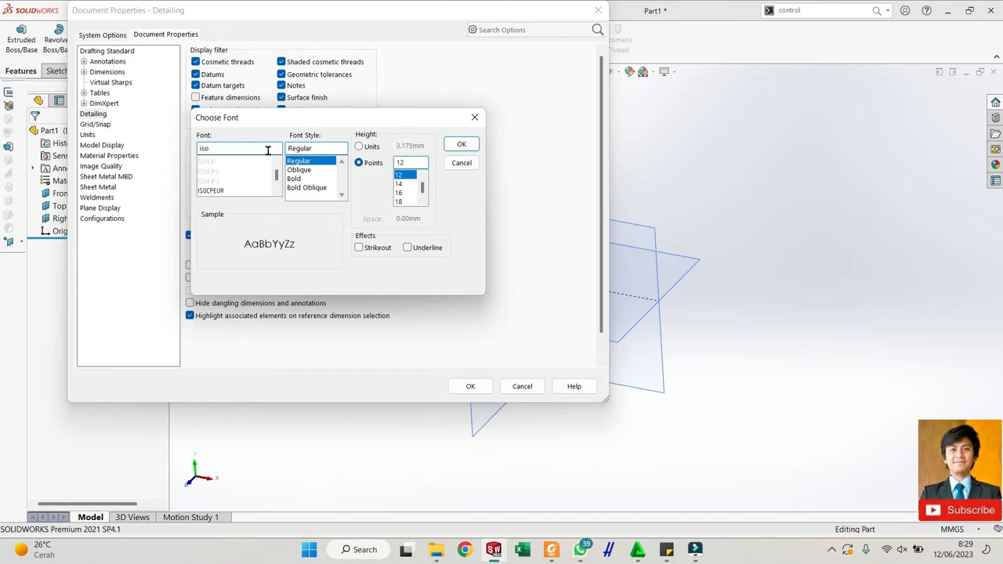
left_click(212, 191)
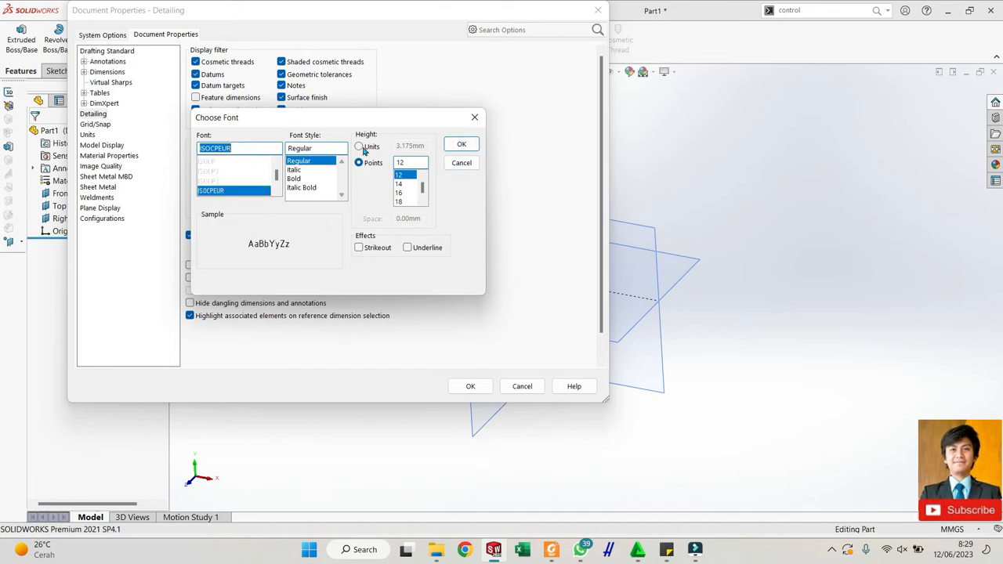
left_click(461, 146)
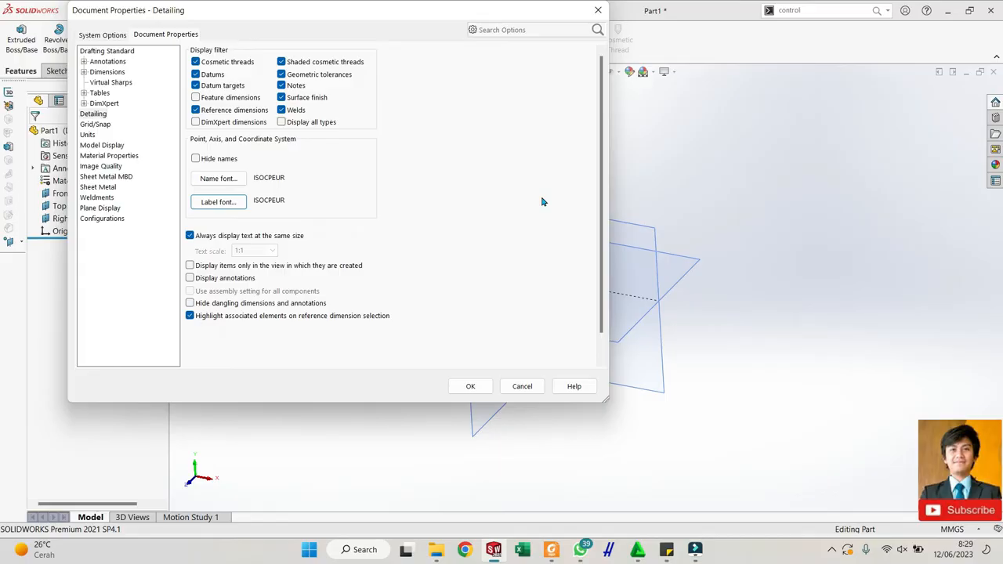
left_click(832, 549)
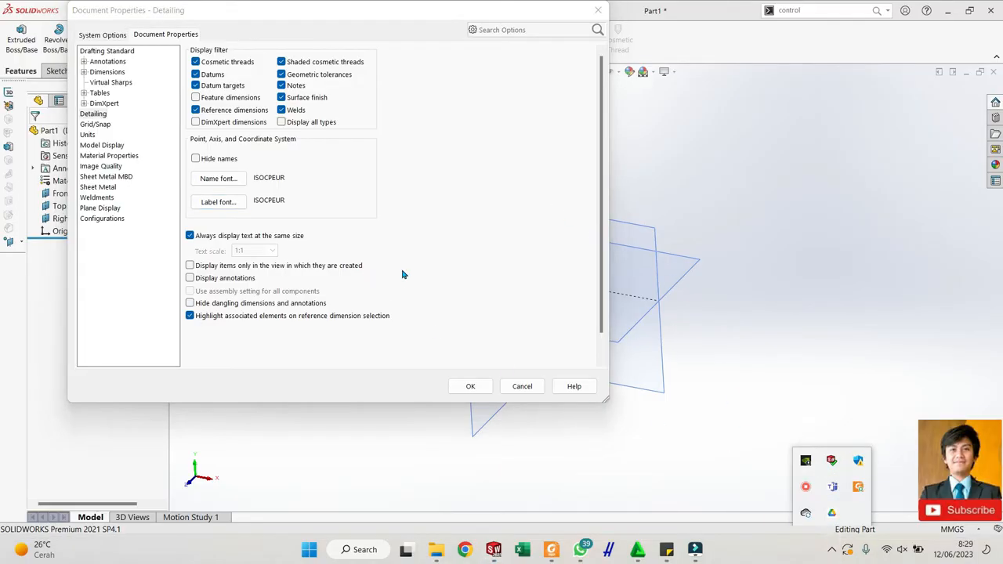
left_click(468, 229)
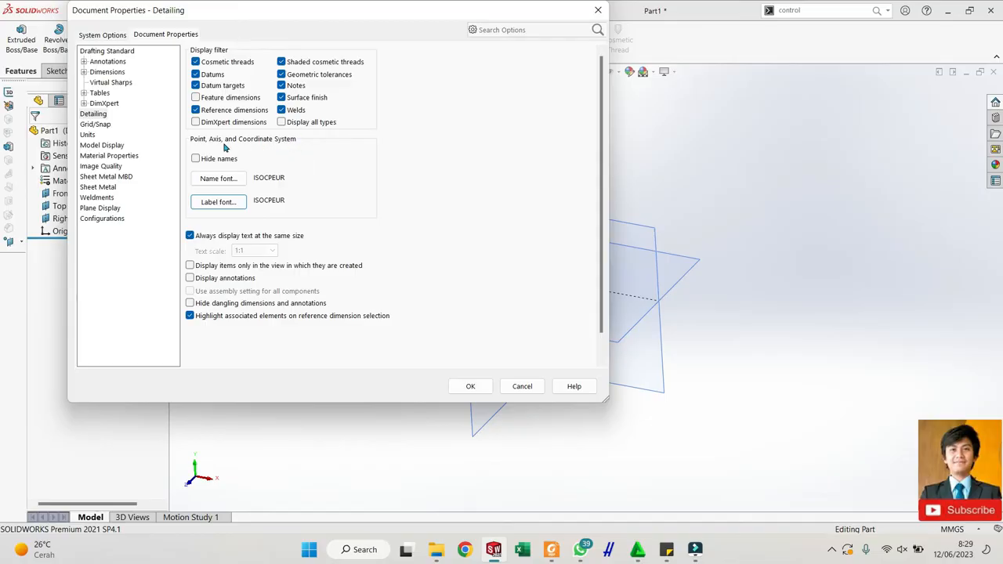
- Examine the document's grid and snap, units, decimal rounding and model display properties
left_click(93, 126)
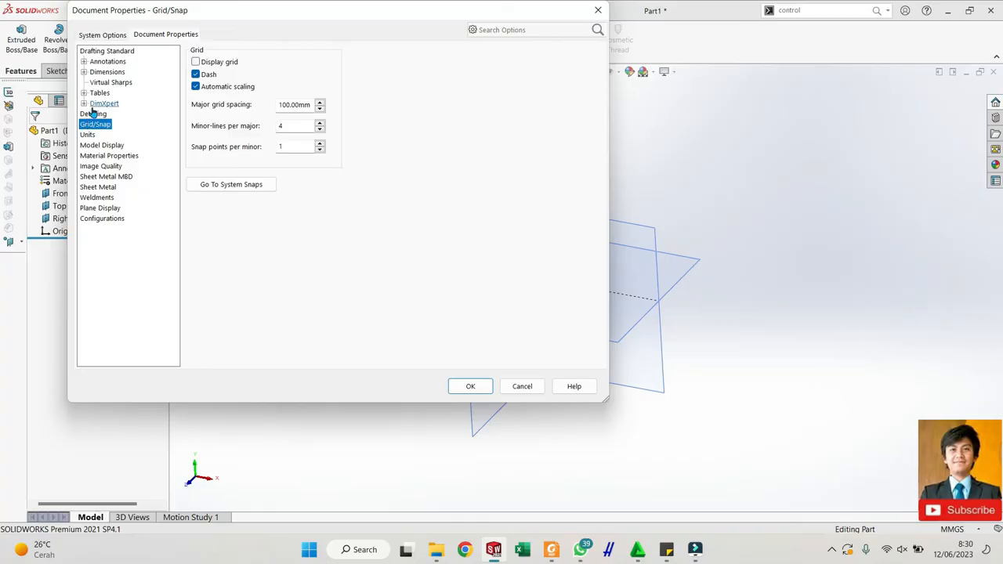
left_click(91, 115)
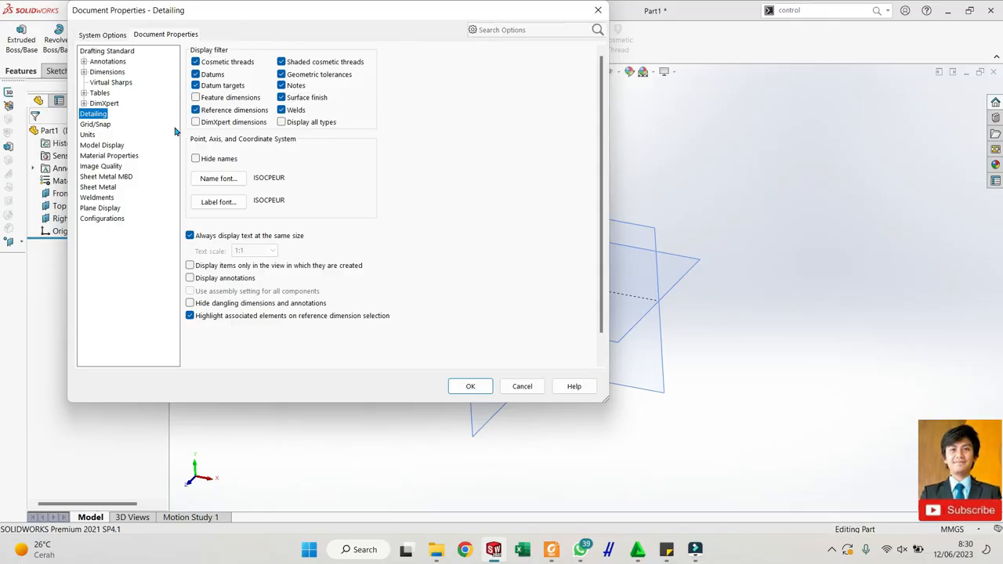
left_click(94, 126)
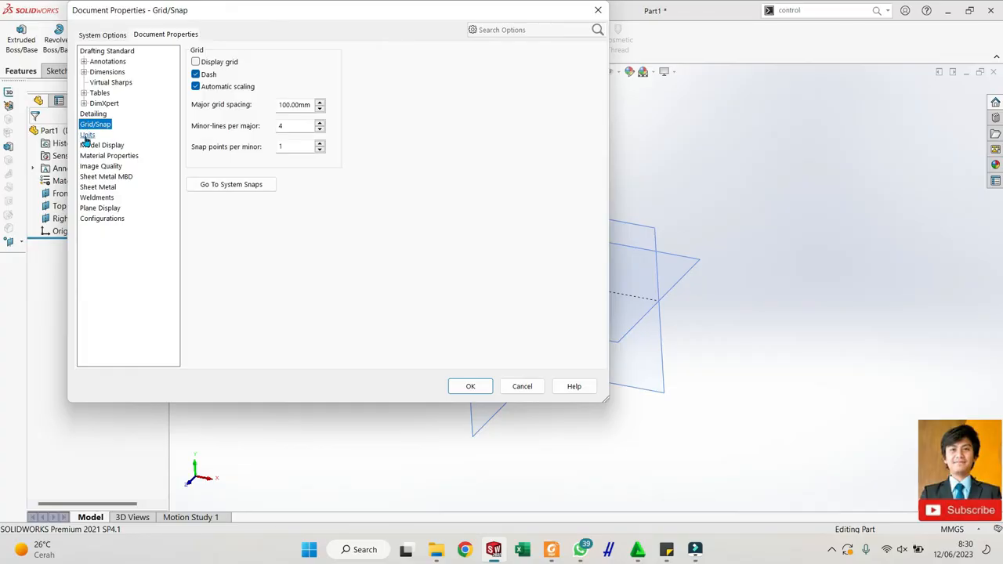
left_click(92, 114)
left_click(88, 126)
left_click(87, 134)
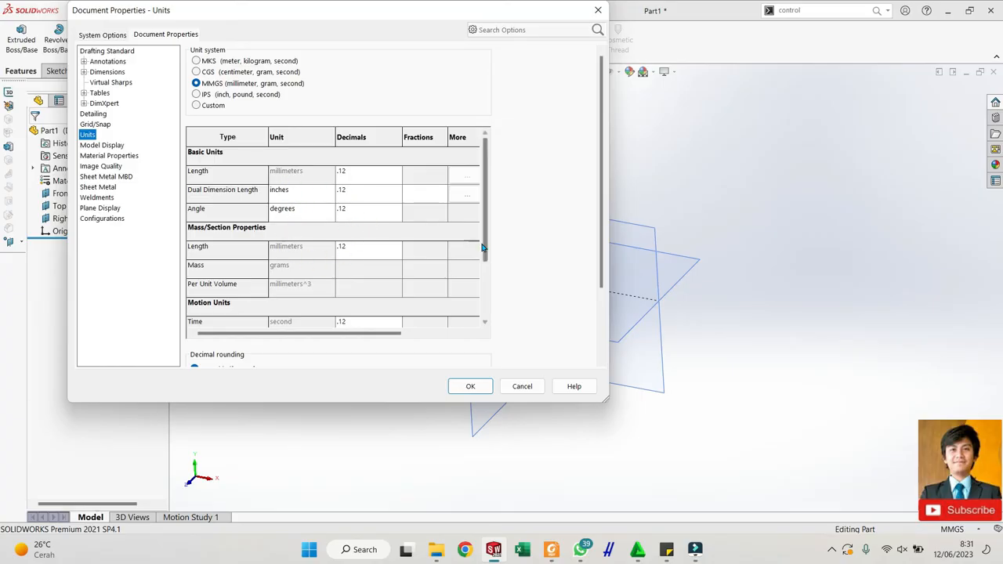
scroll(254, 255, "down", 1)
scroll(275, 252, "down", 1)
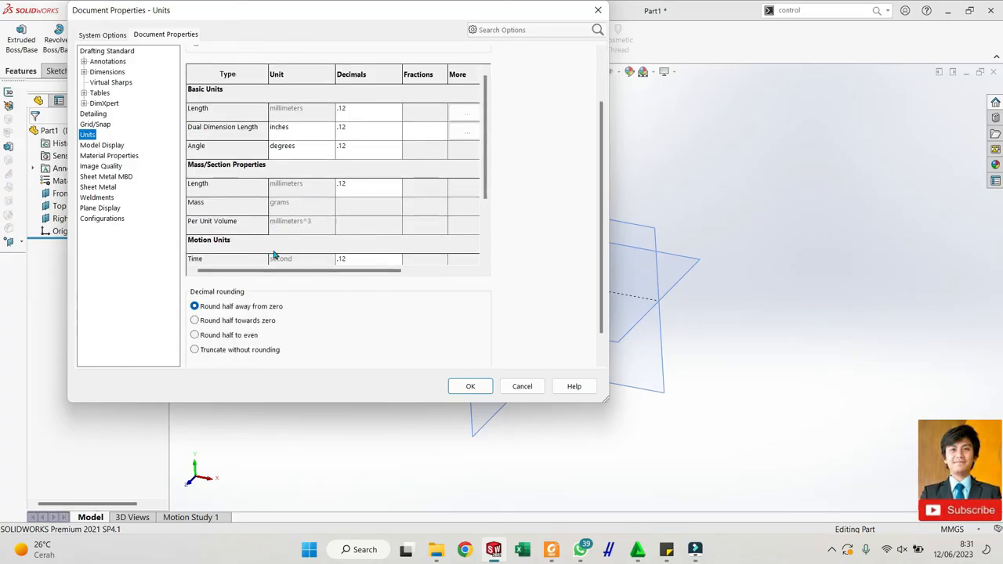
left_click(102, 145)
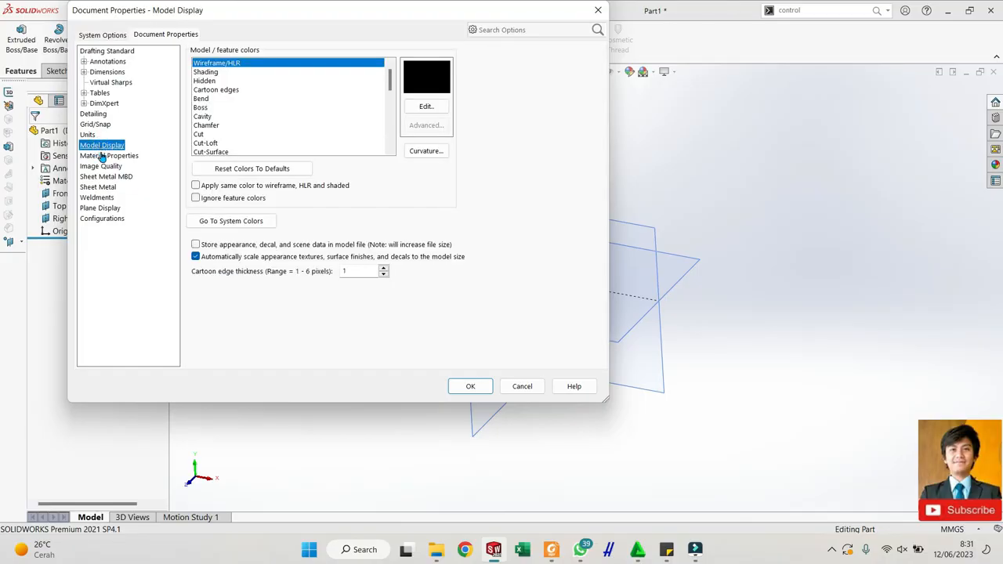
- Set the area hatch pattern in the document's material properties to ISO (Steel)
left_click(106, 156)
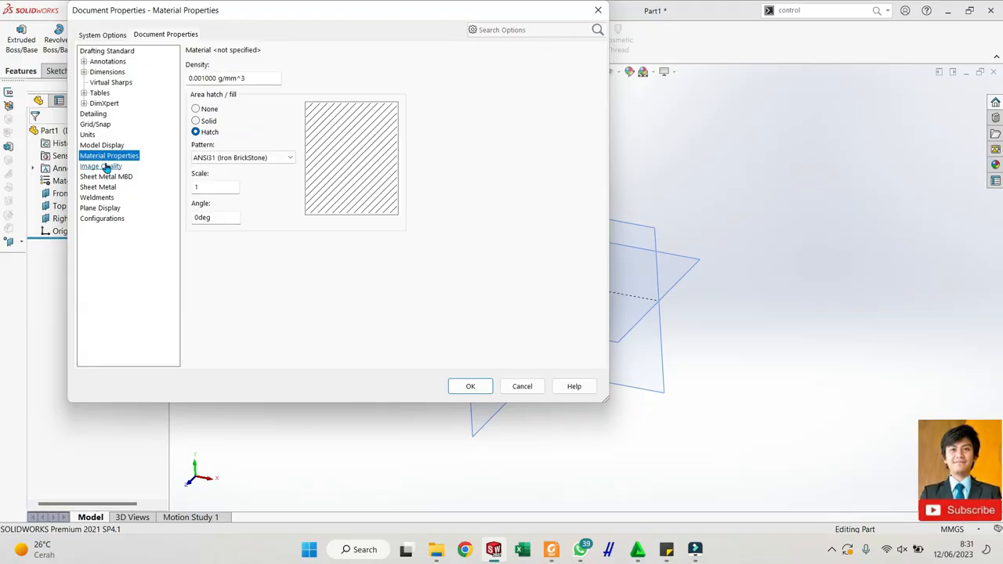
left_click(243, 161)
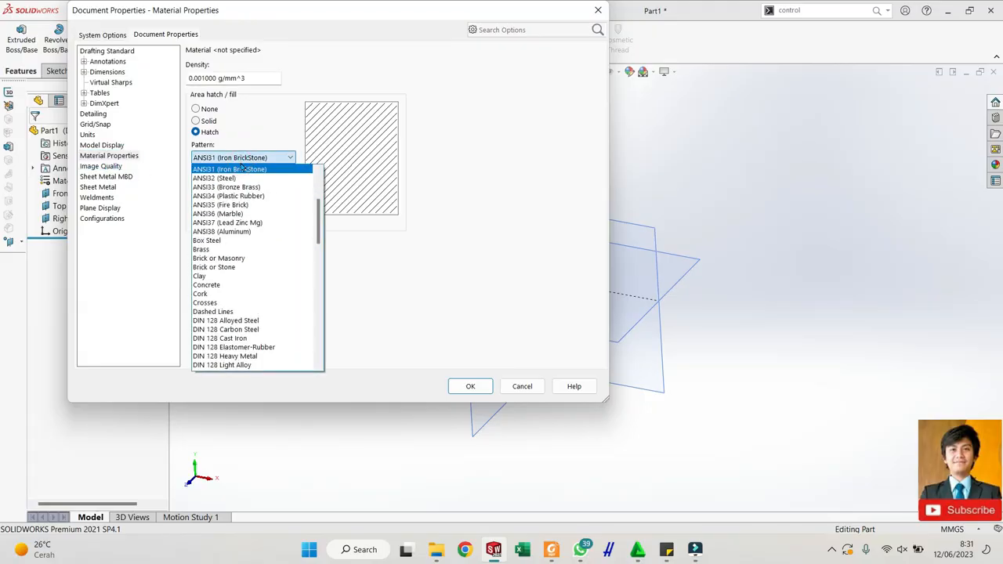
type("is")
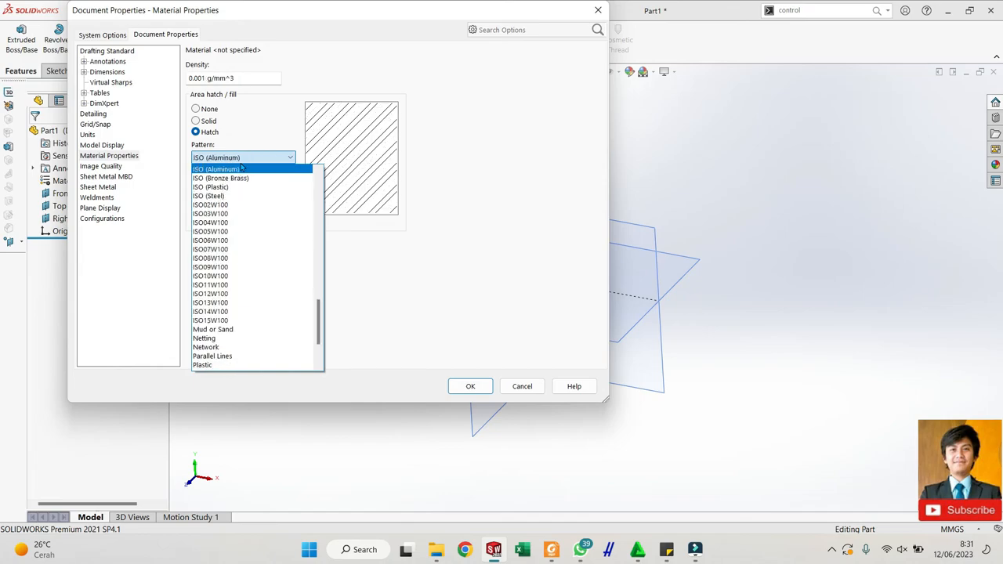
left_click(225, 196)
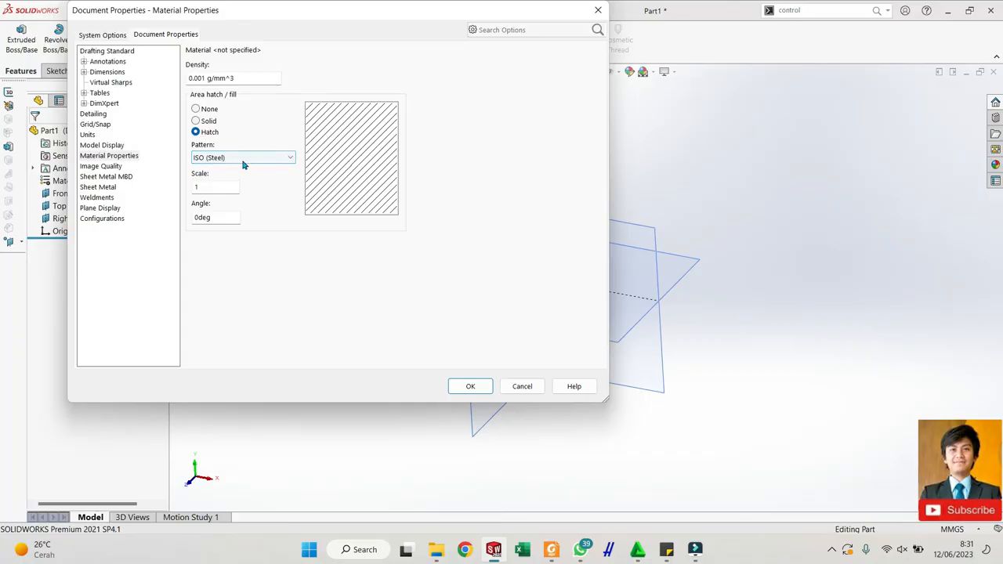
- Examine the image quality, sheet metal, weldments, plane display and configuration properties, ending with the overall drafting standard
left_click(103, 168)
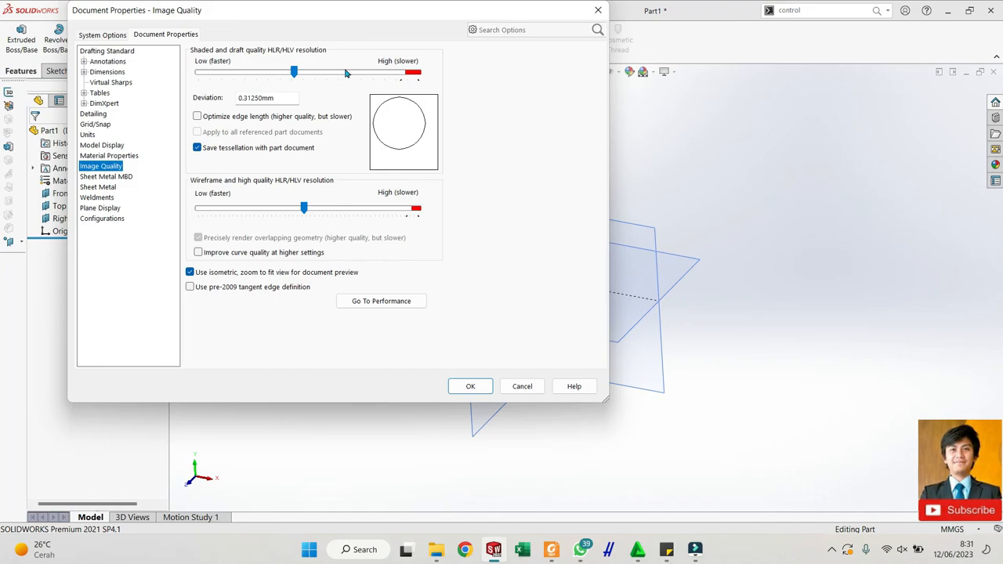
left_click(116, 178)
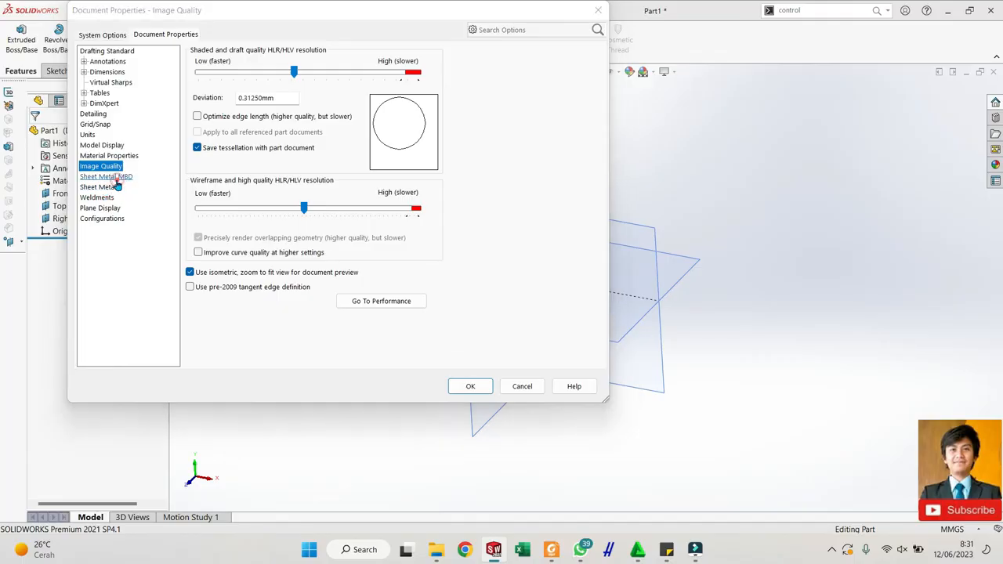
left_click(595, 199)
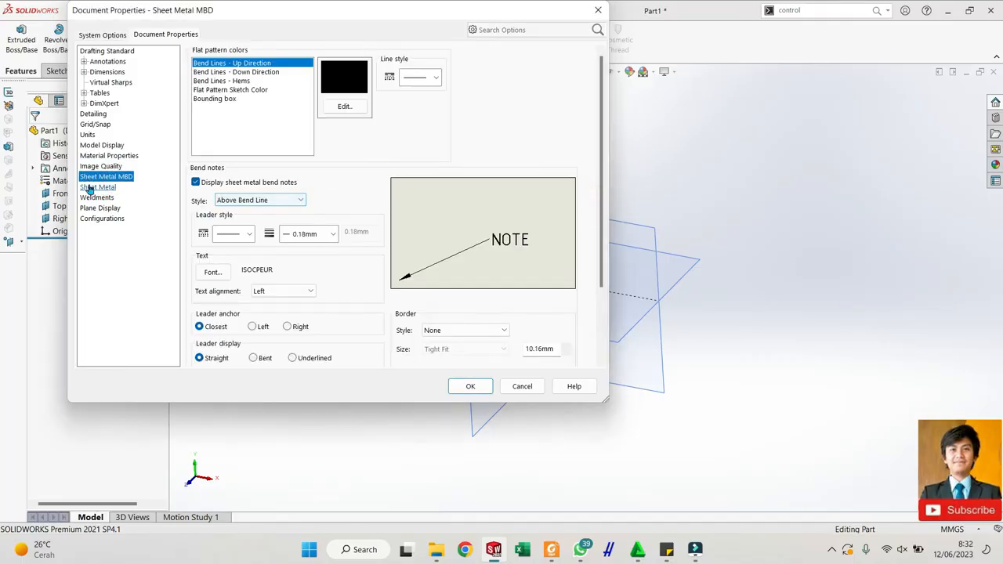
left_click(90, 189)
left_click(98, 177)
left_click(96, 188)
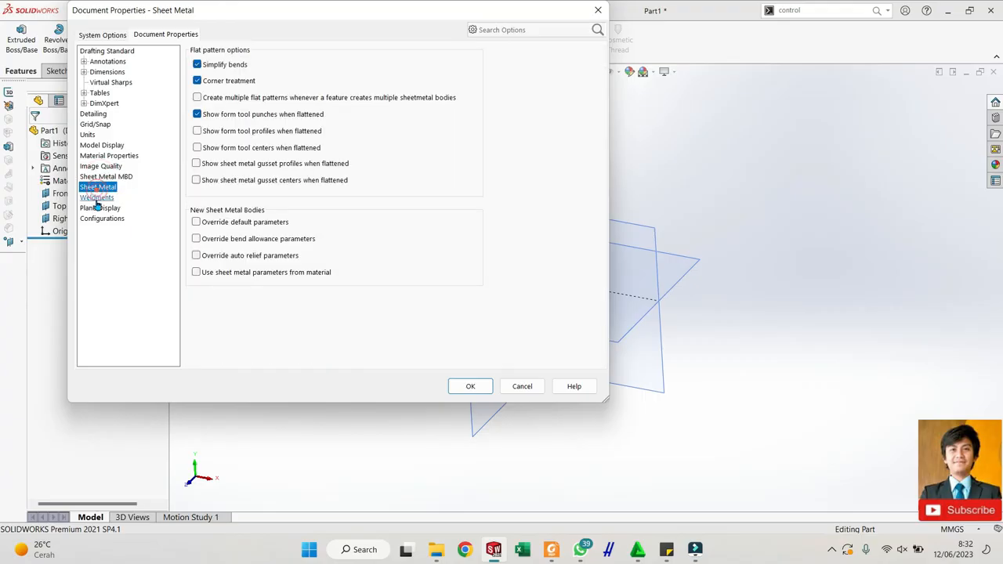
left_click(96, 199)
left_click(99, 209)
left_click(100, 219)
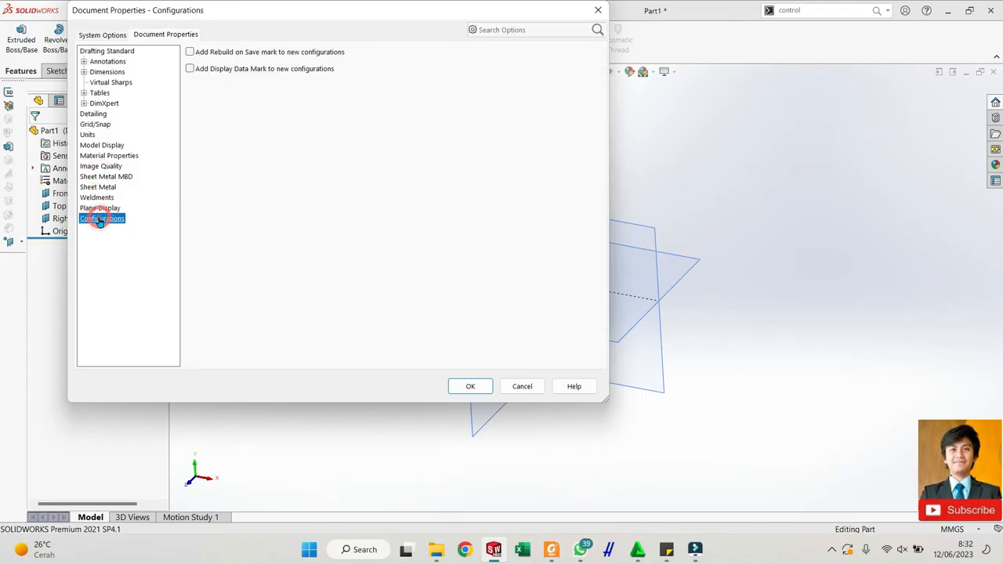
left_click(107, 52)
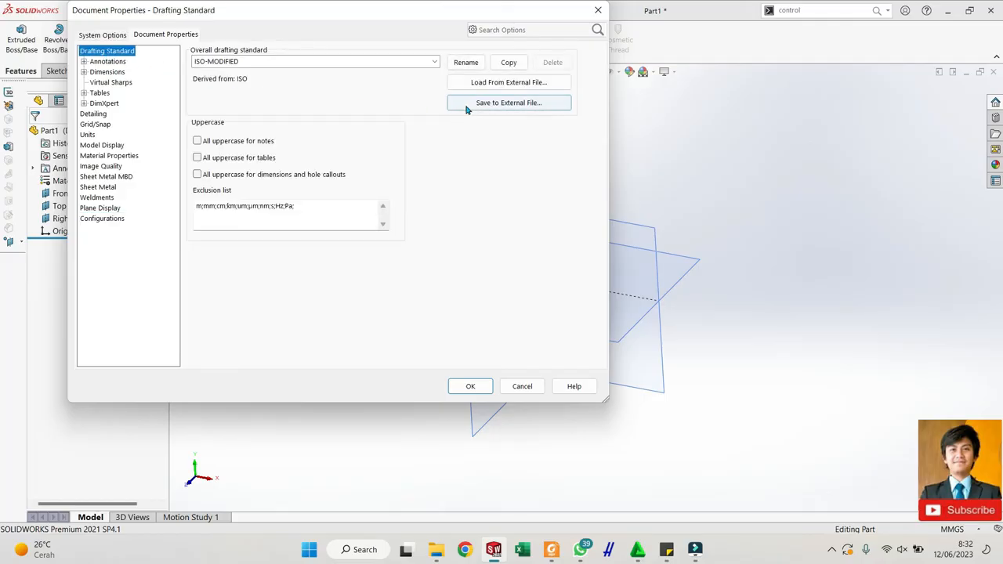
- Look through the general, drawings and colors settings in the system options
left_click(105, 36)
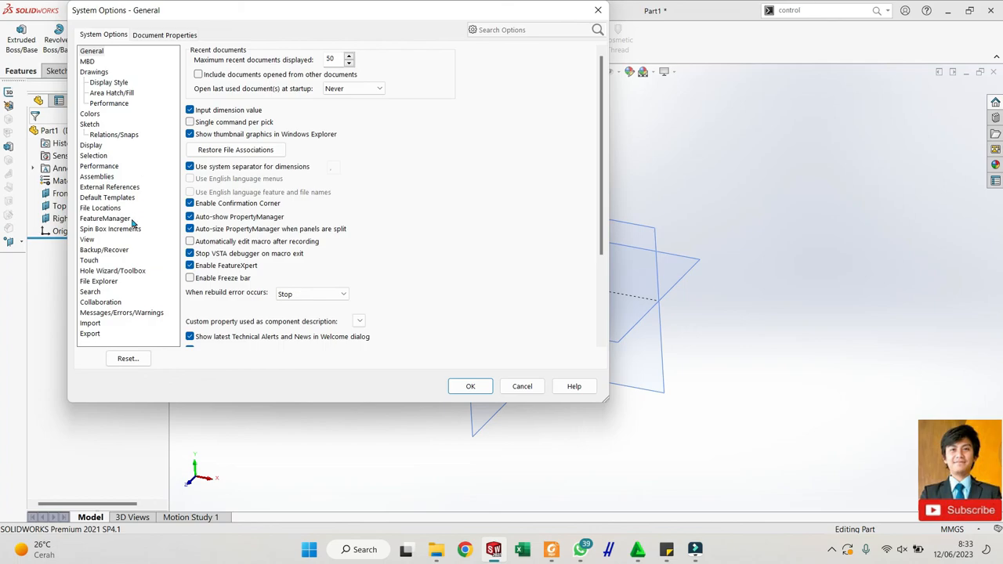
left_click(95, 73)
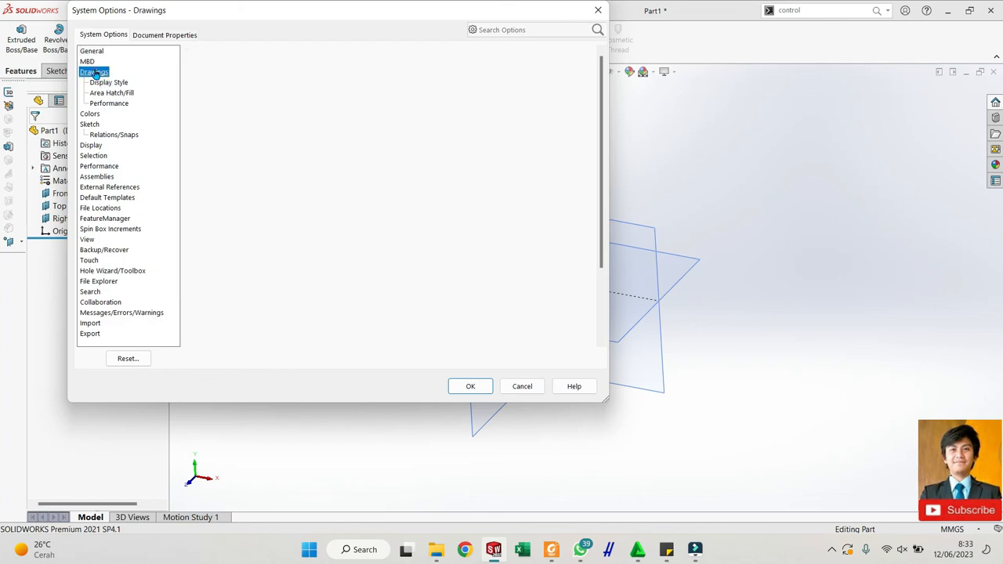
left_click(89, 113)
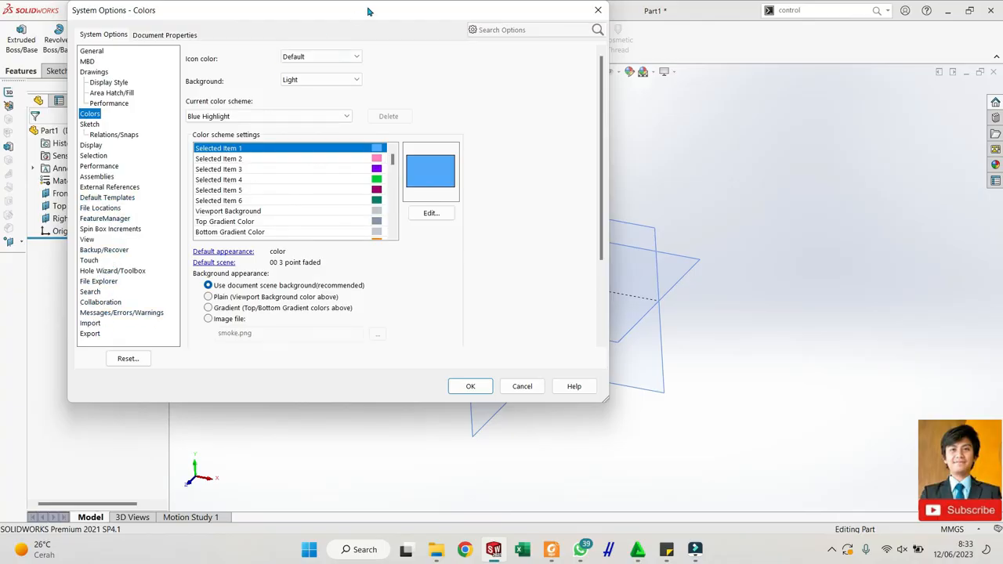
- Search the options for "line" and view the matching linear dimension, sketch, configuration and plane display settings
left_click(495, 30)
type("line")
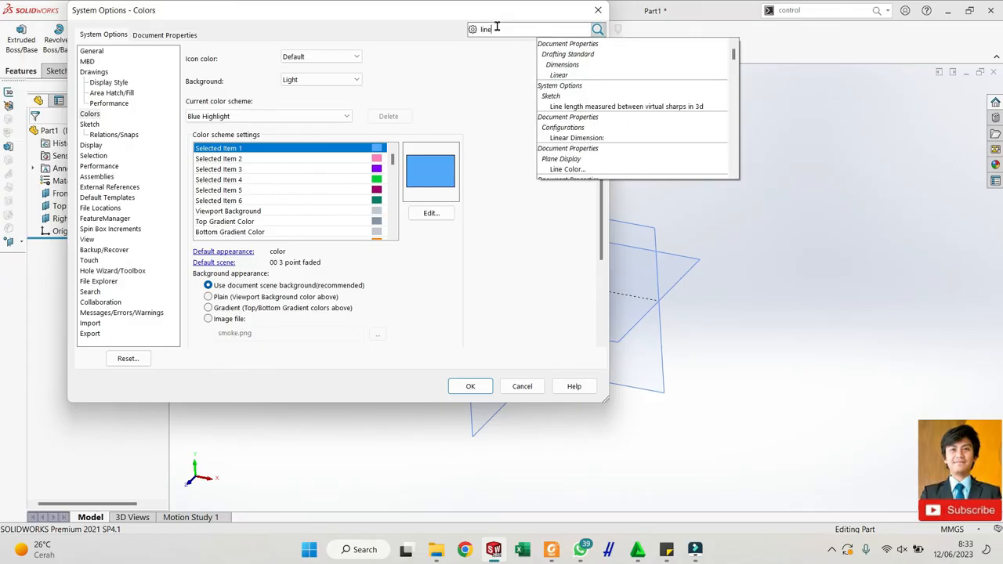
left_click(585, 61)
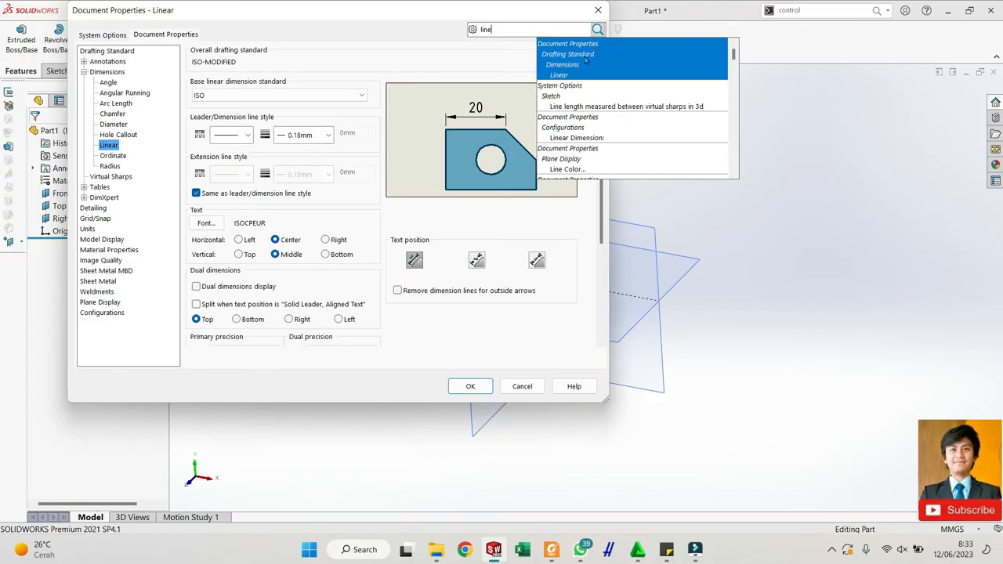
left_click(585, 95)
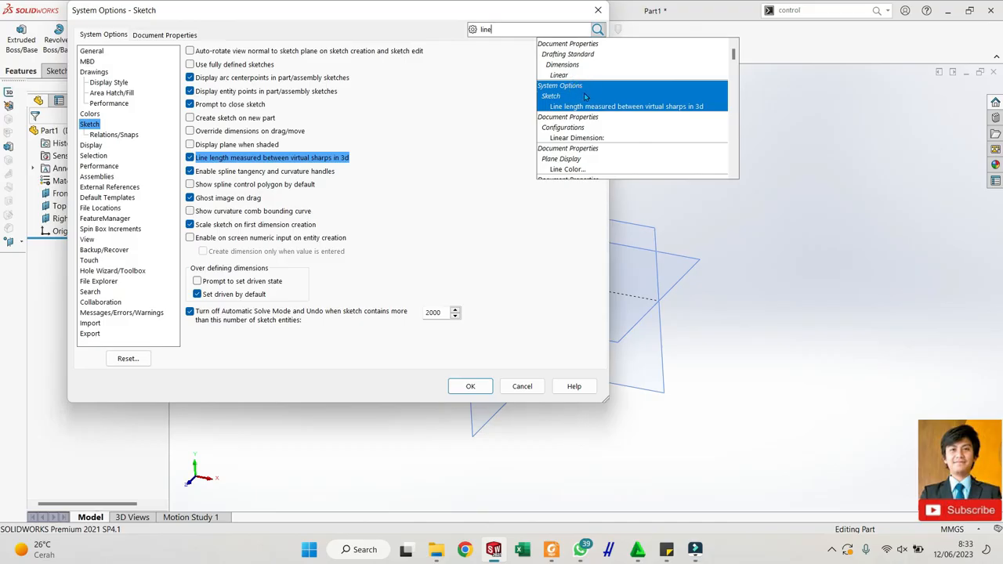
left_click(588, 127)
left_click(590, 158)
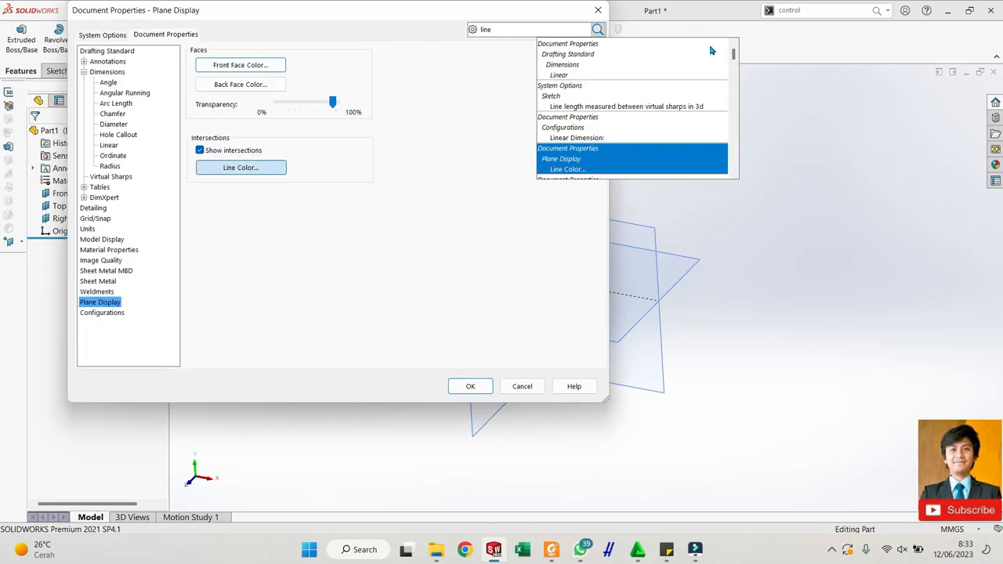
- View the Sheet Metal MBD line style result for "line", plus the sketch and general system options
mouse_move(734, 53)
left_mouse_down()
mouse_move(734, 75)
mouse_move(735, 64)
left_mouse_up()
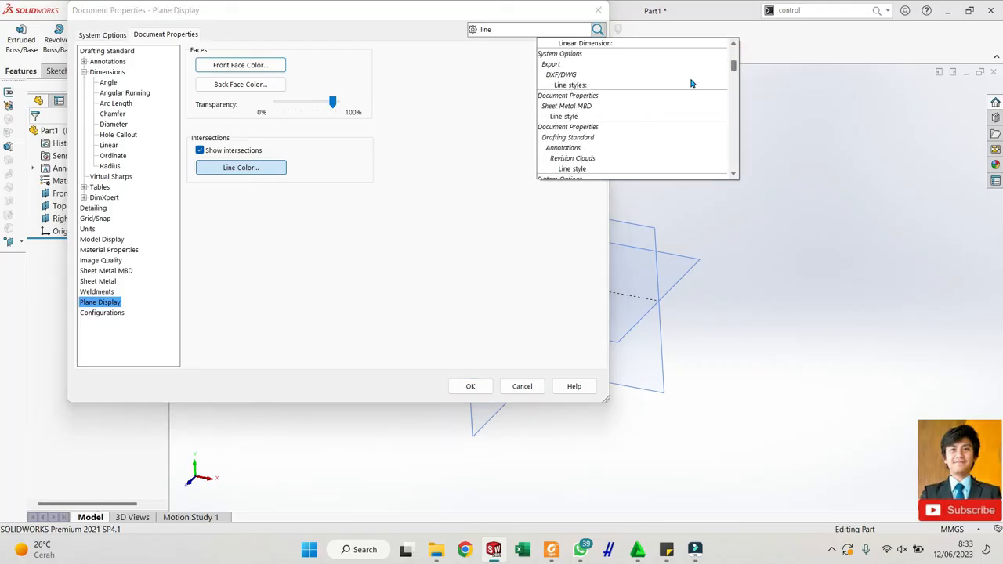
left_click(551, 94)
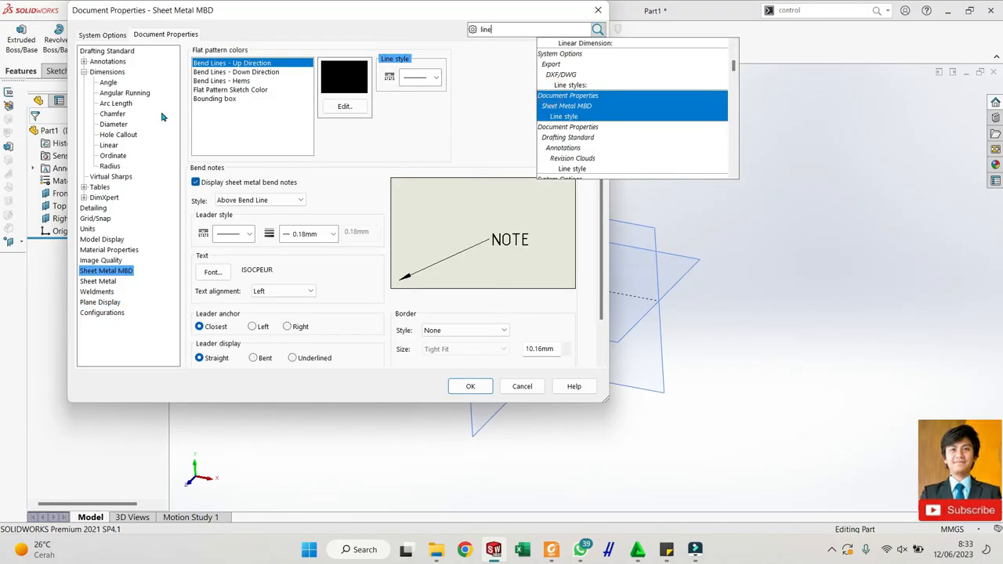
left_click(112, 35)
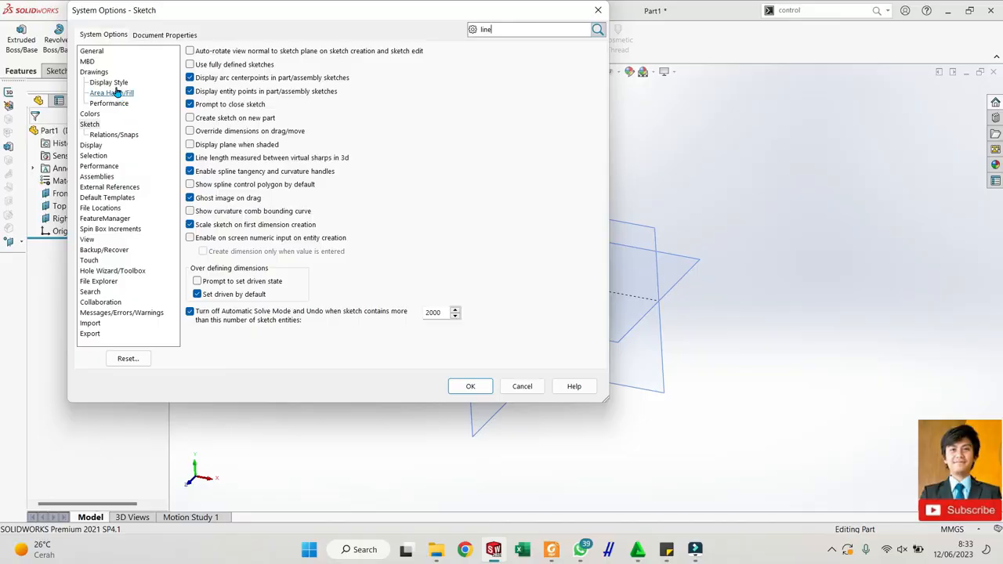
left_click(92, 50)
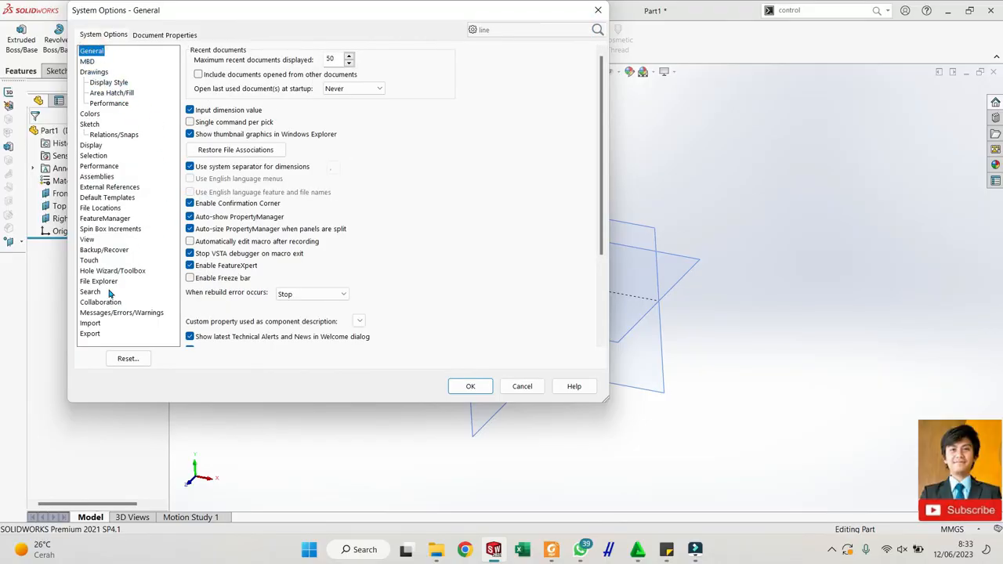
- Look through the document's configurations, plane display, weldments, Sheet Metal MBD and units properties
left_click(154, 36)
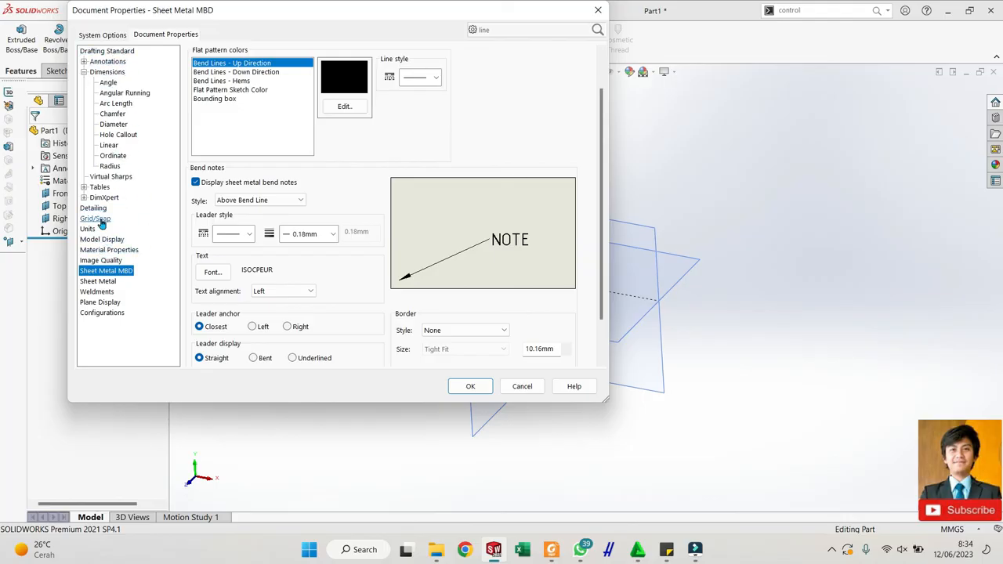
left_click(101, 313)
left_click(98, 302)
left_click(97, 292)
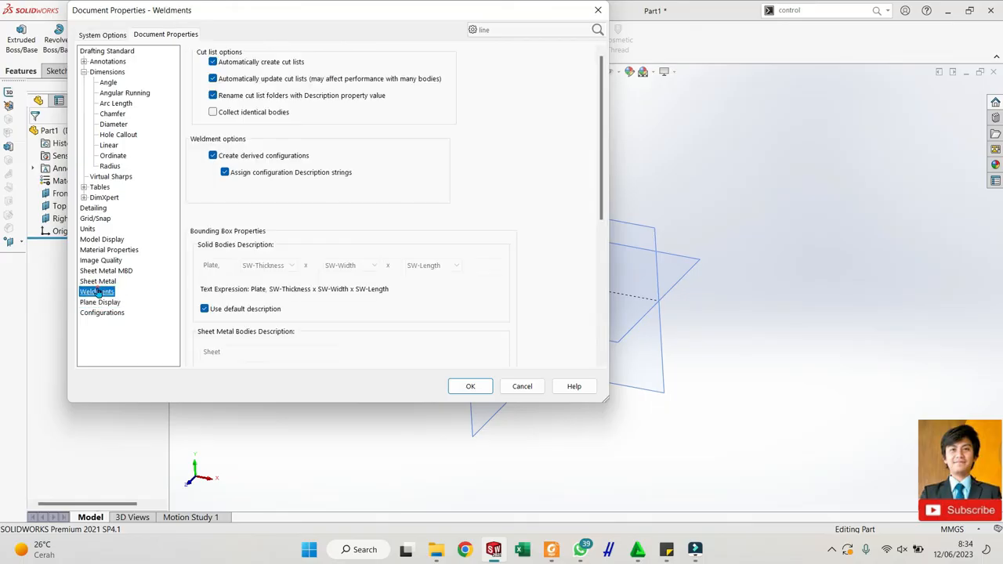
left_click(98, 271)
left_click(88, 229)
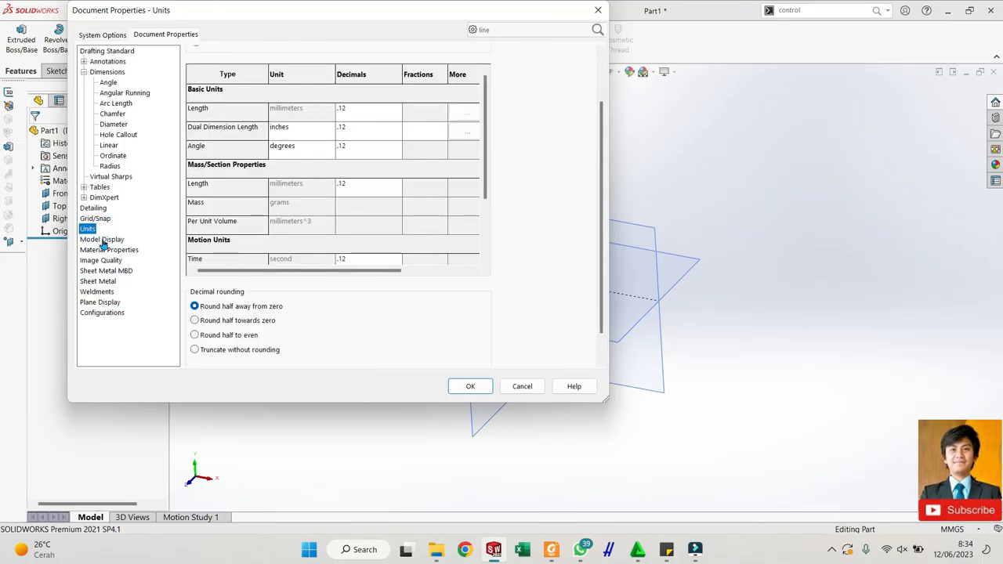
left_click(96, 291)
left_click(102, 313)
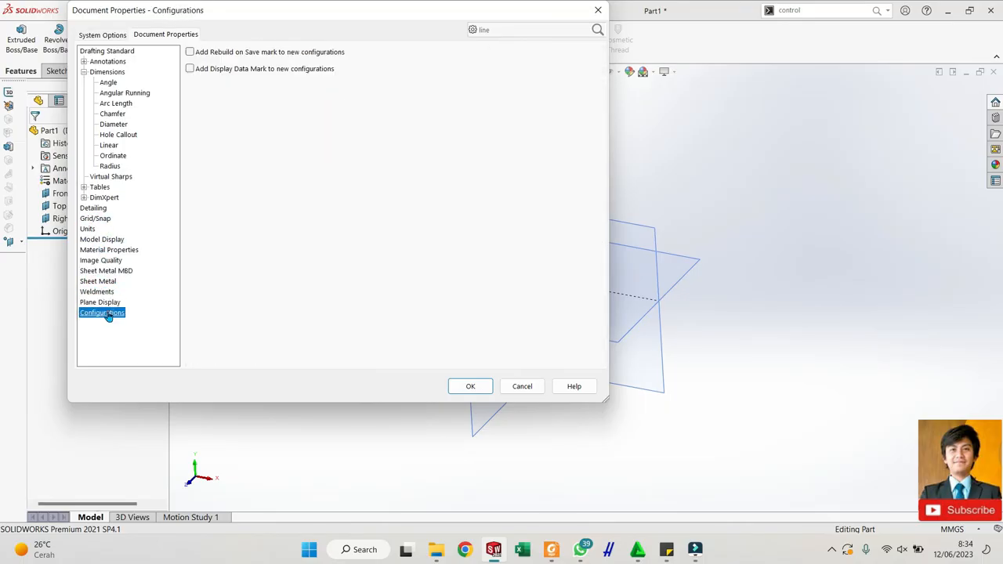
- Save the ISO-MODIFIED drafting standard externally over ISO-POLMAN.sldstd in the SOLIDWORKS STANDAR PA folder on drive D, and accept the document properties
left_click(118, 52)
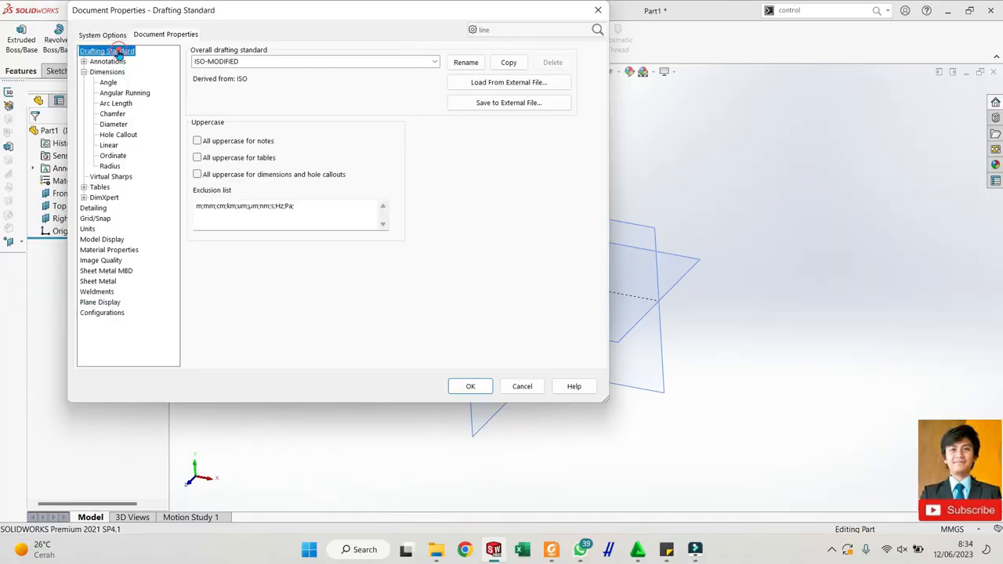
left_click(461, 103)
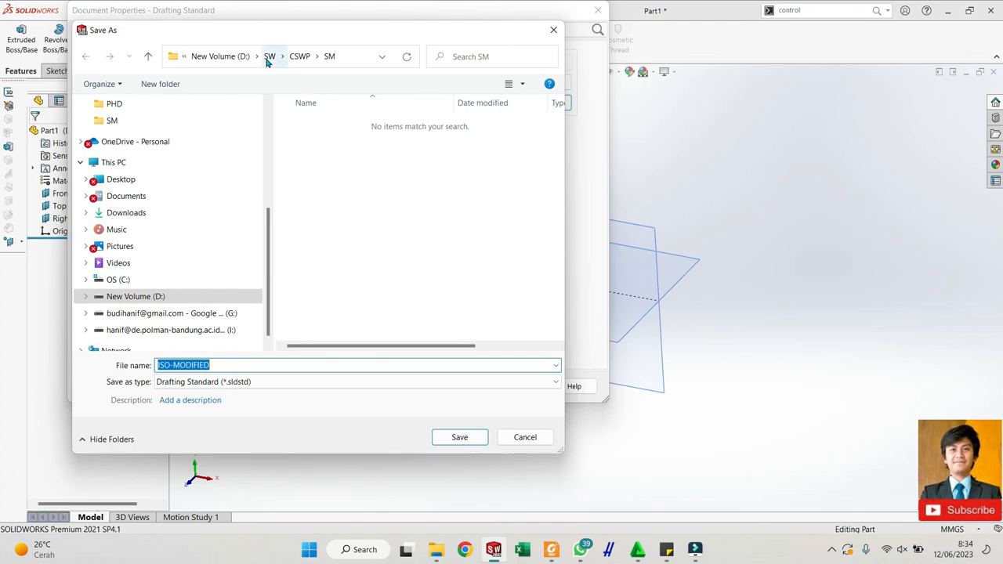
left_click(176, 297)
double_click(352, 168)
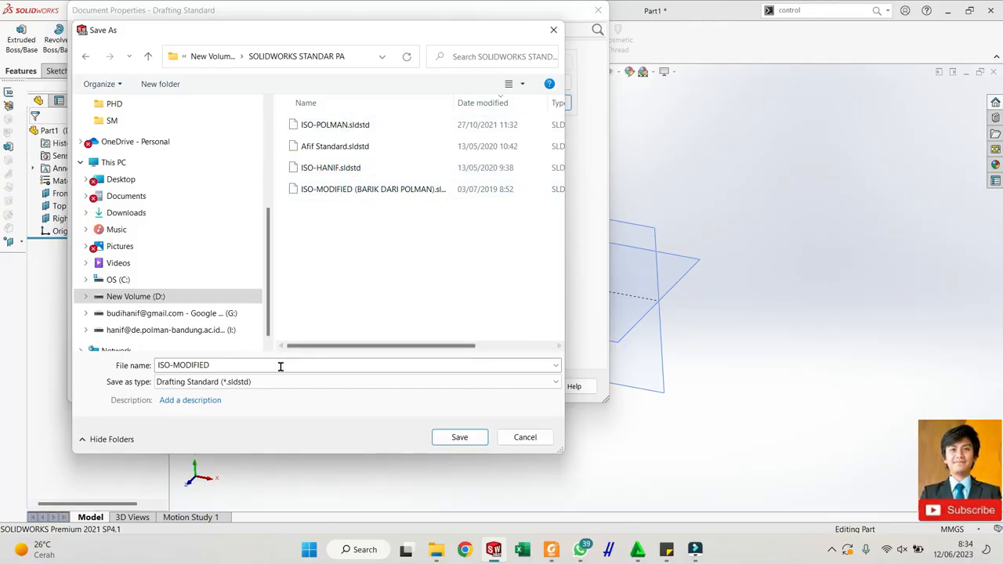
left_click(366, 127)
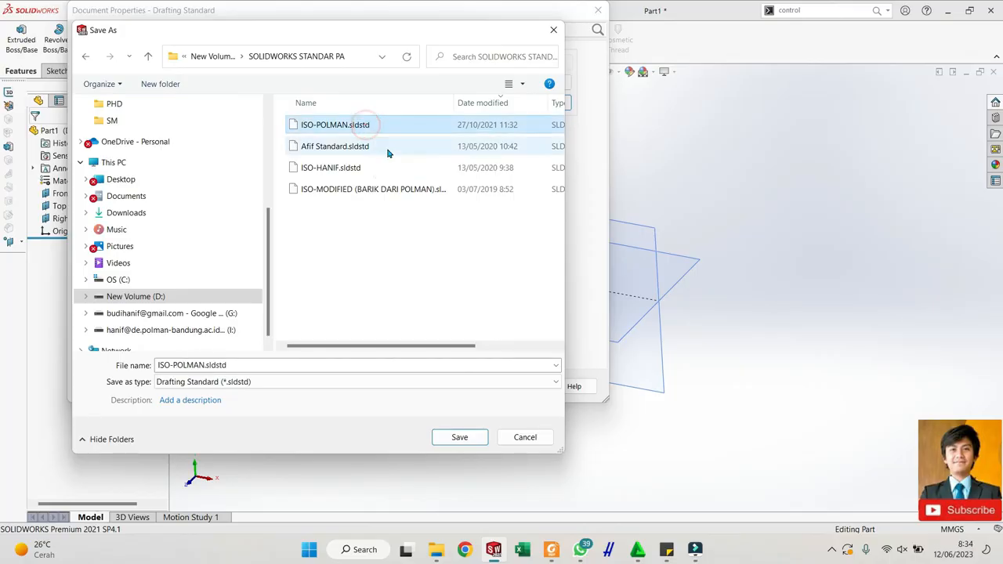
left_click(455, 439)
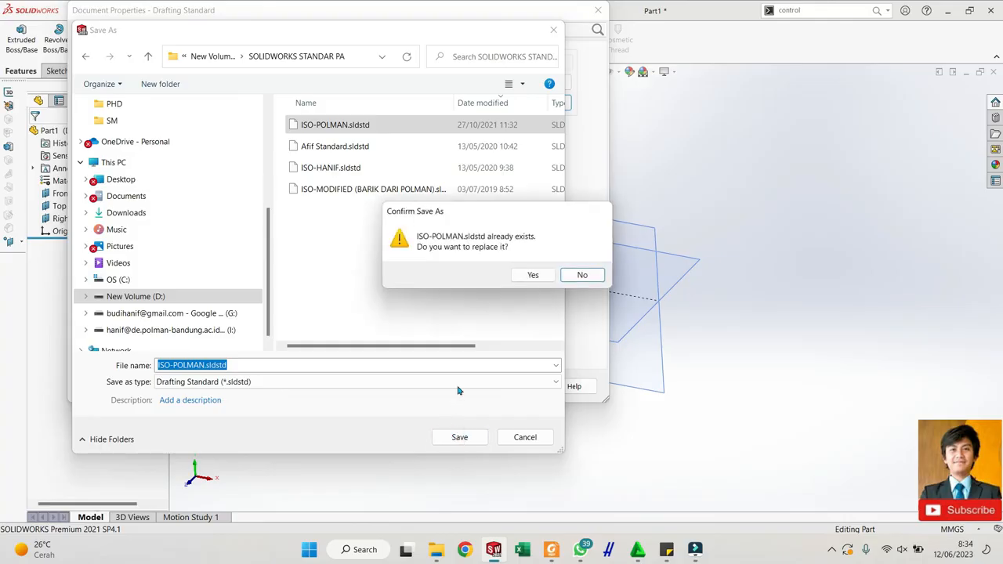
left_click(530, 274)
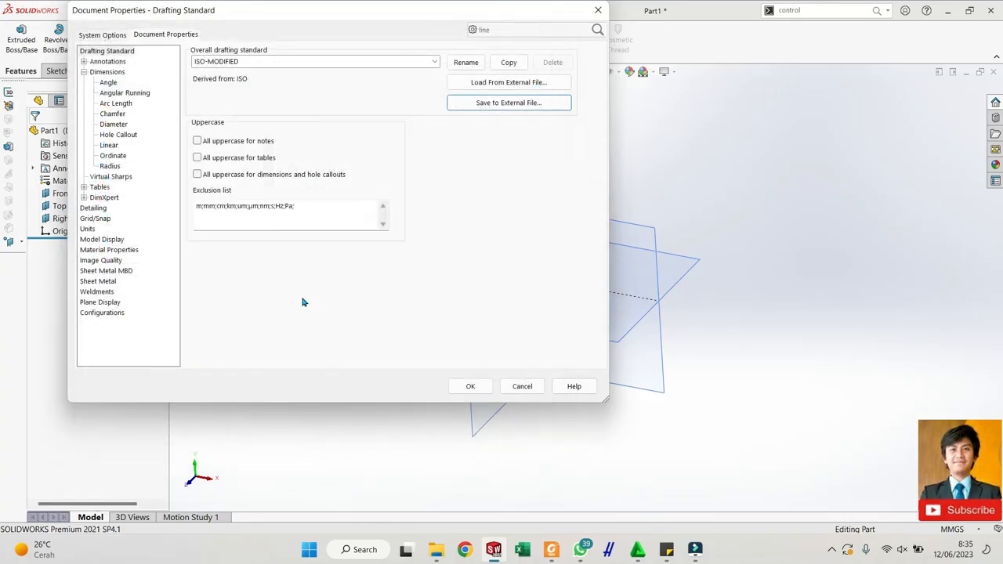
left_click(468, 388)
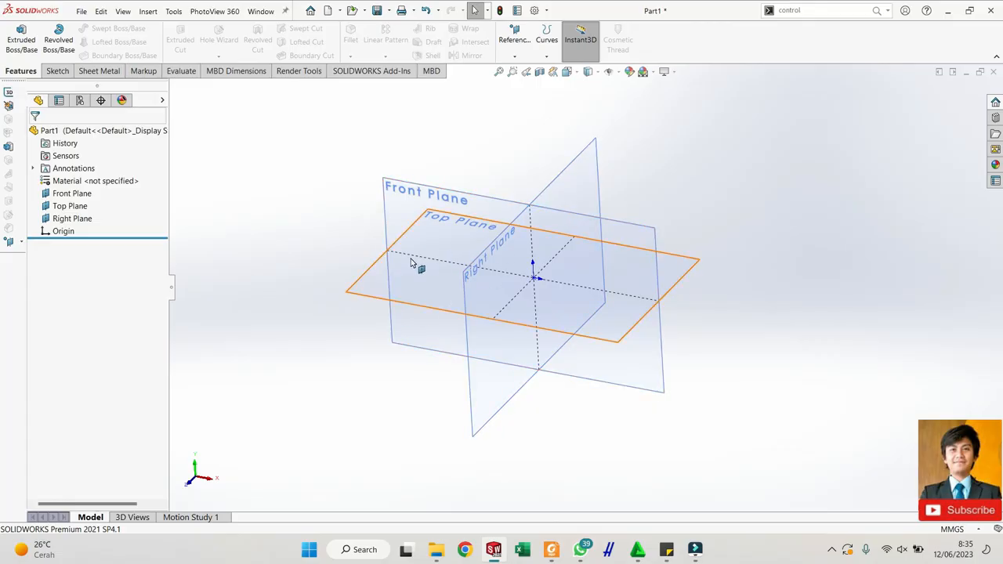
- Create a new part document
left_click(81, 11)
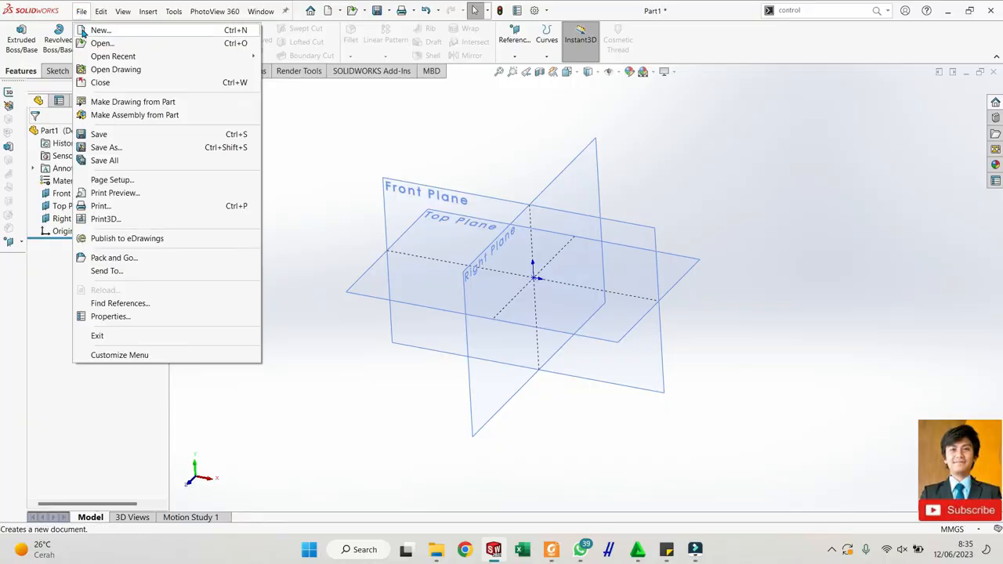
left_click(82, 30)
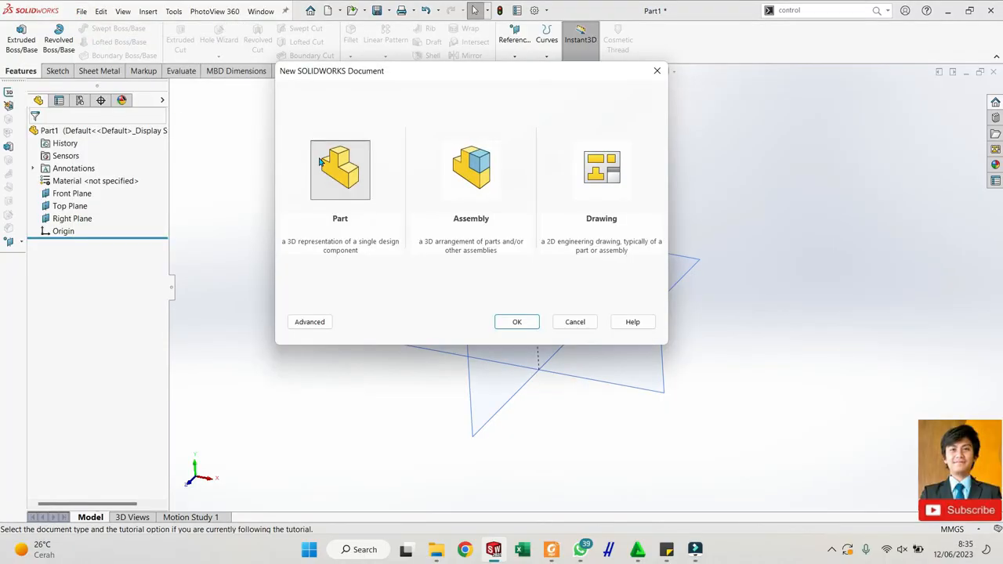
left_click(506, 326)
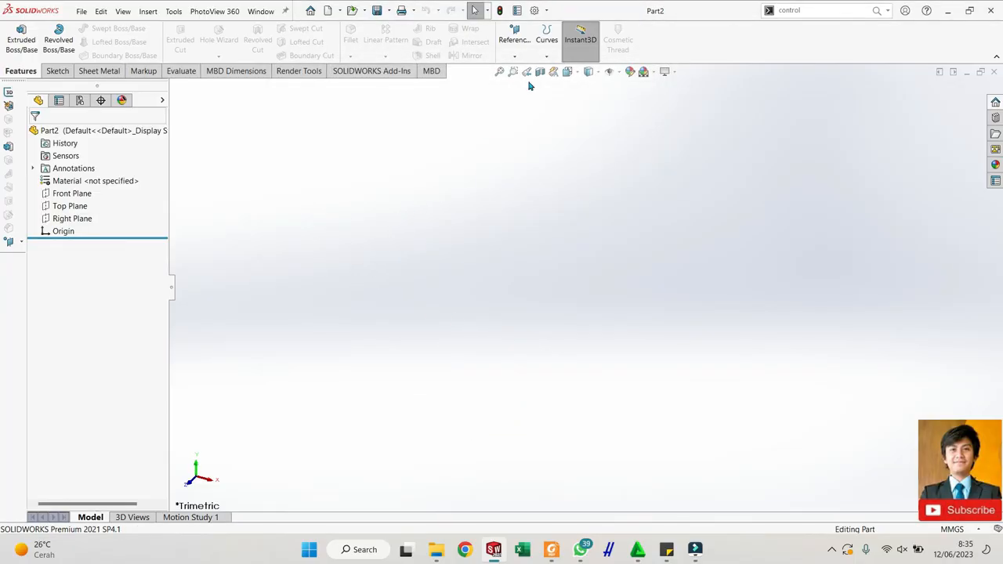
- Load the drafting standard ISO-POLMAN.sldstd from the SOLIDWORKS STANDAR PA folder on drive D into the new part's document properties
left_click(536, 11)
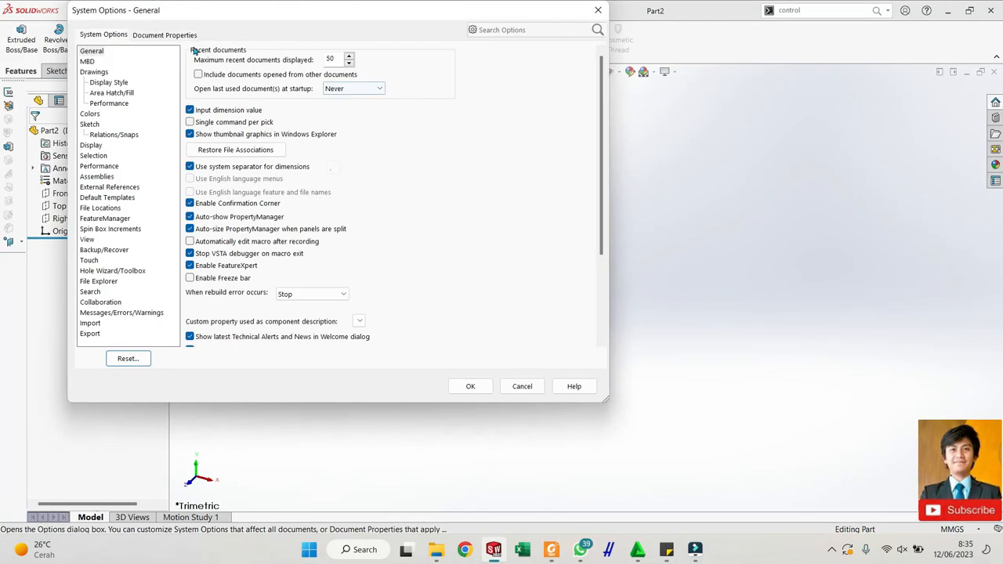
left_click(174, 35)
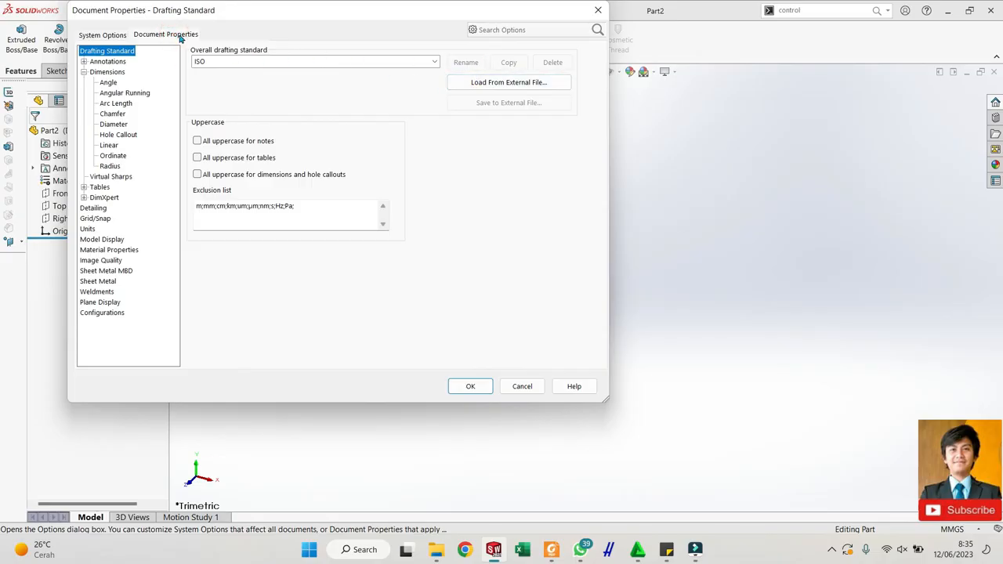
left_click(485, 81)
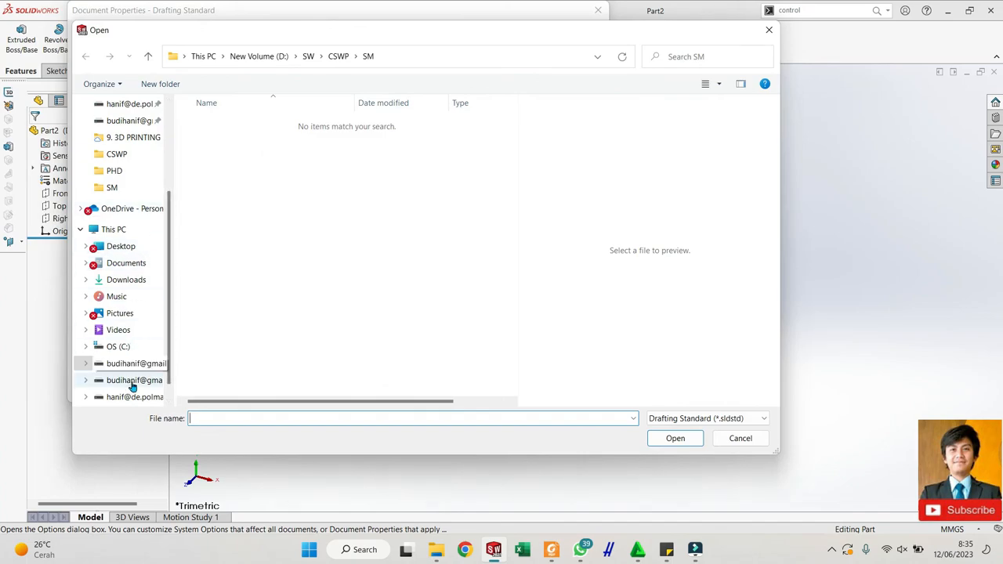
left_click(134, 365)
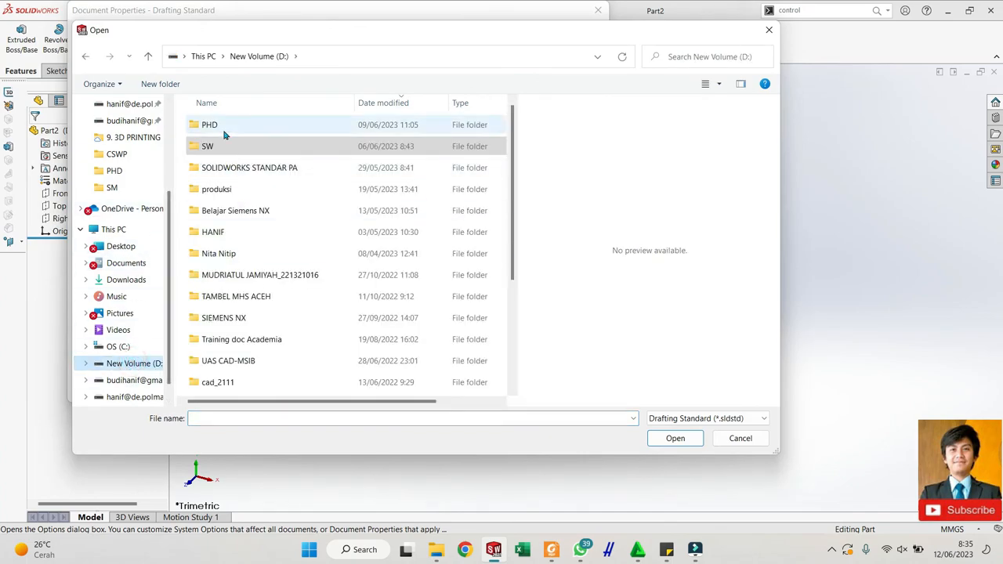
left_click(226, 169)
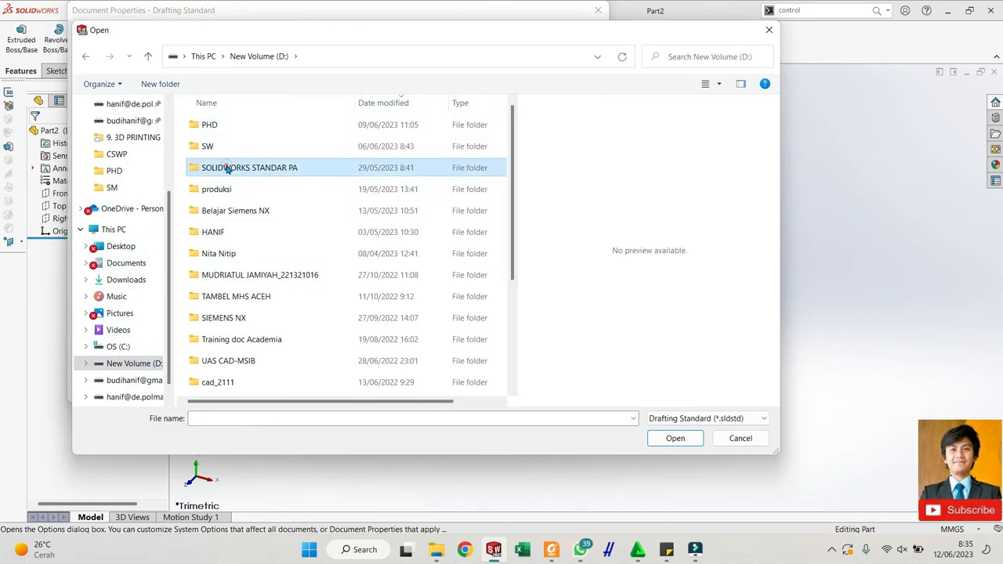
double_click(227, 169)
left_click(249, 127)
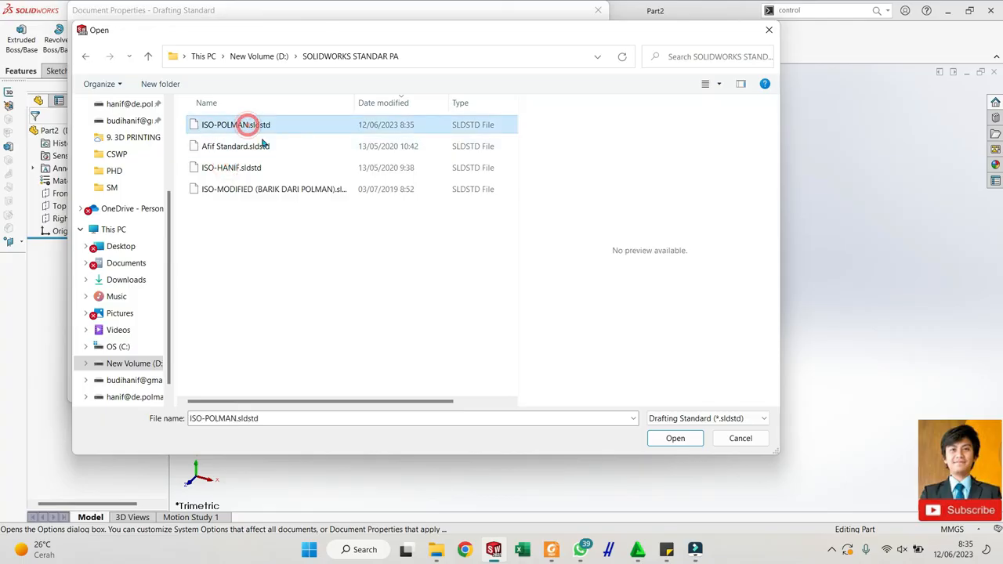
left_click(670, 439)
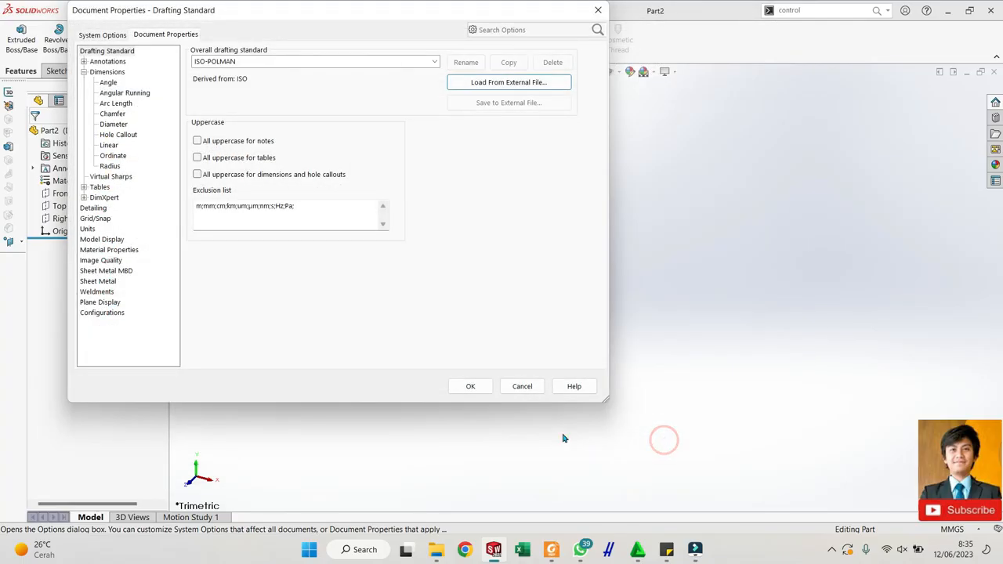
left_click(466, 389)
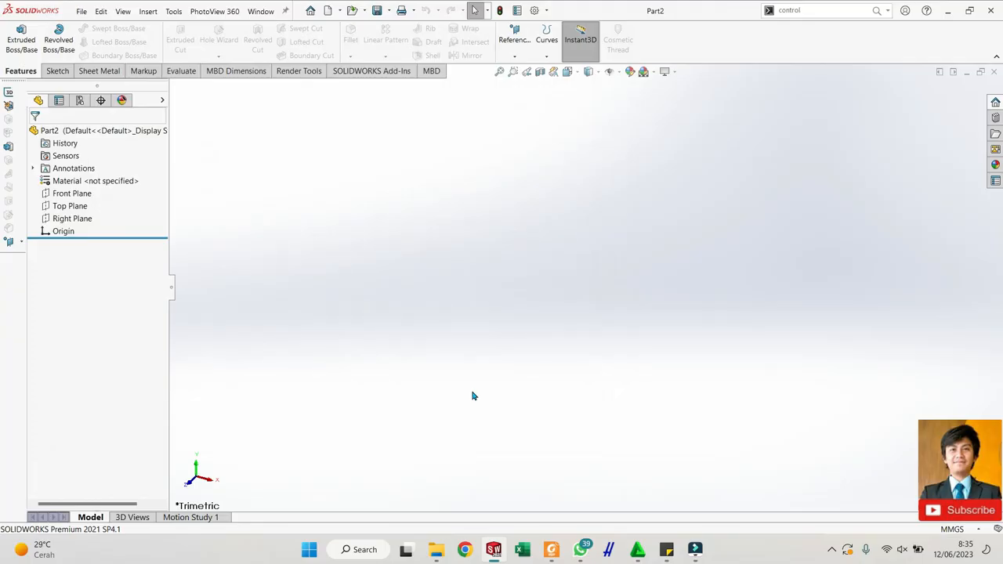
left_click(397, 275)
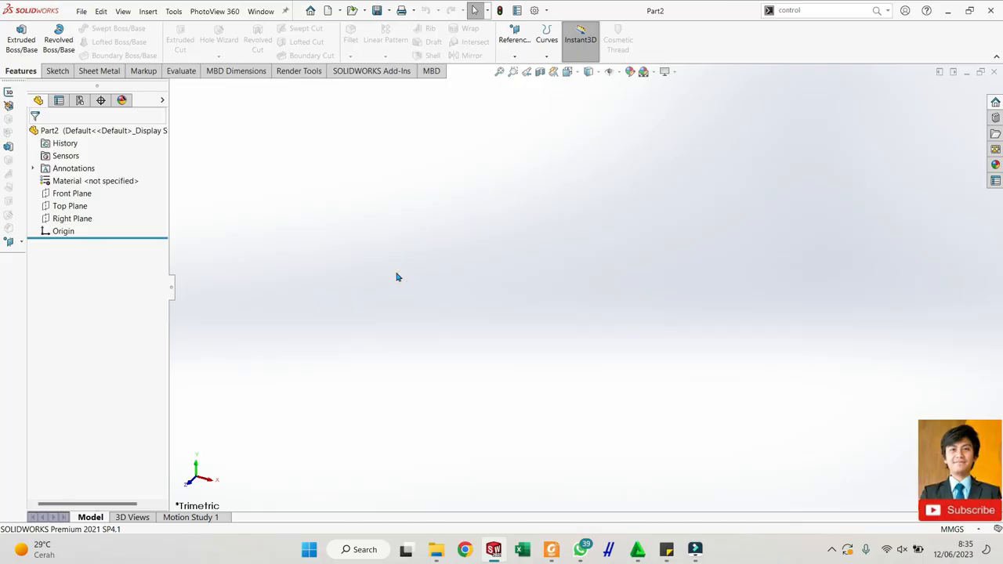